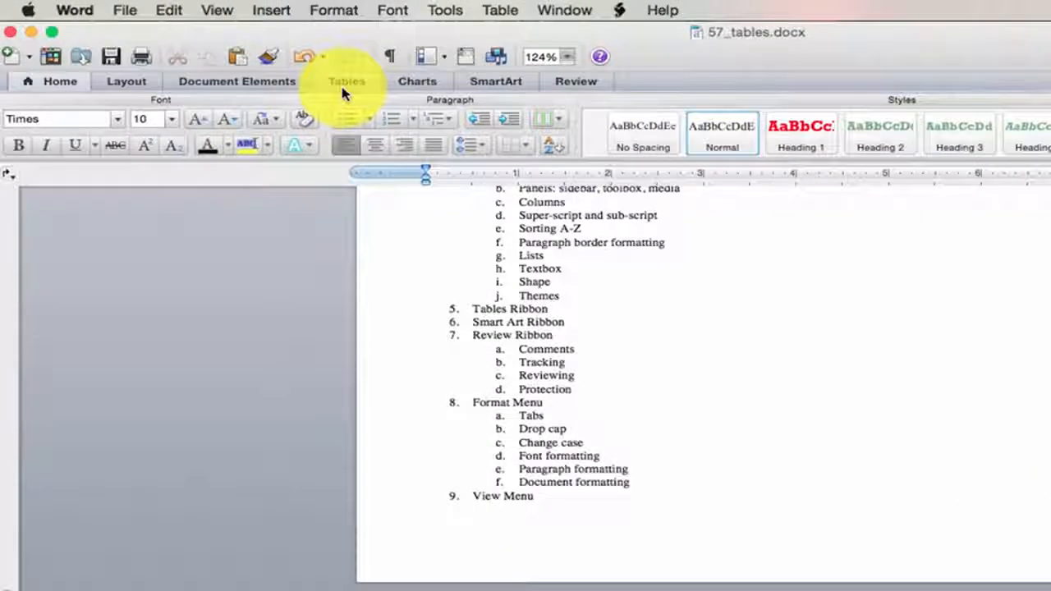
Step: Set the document's page size to US Letter
click(125, 83)
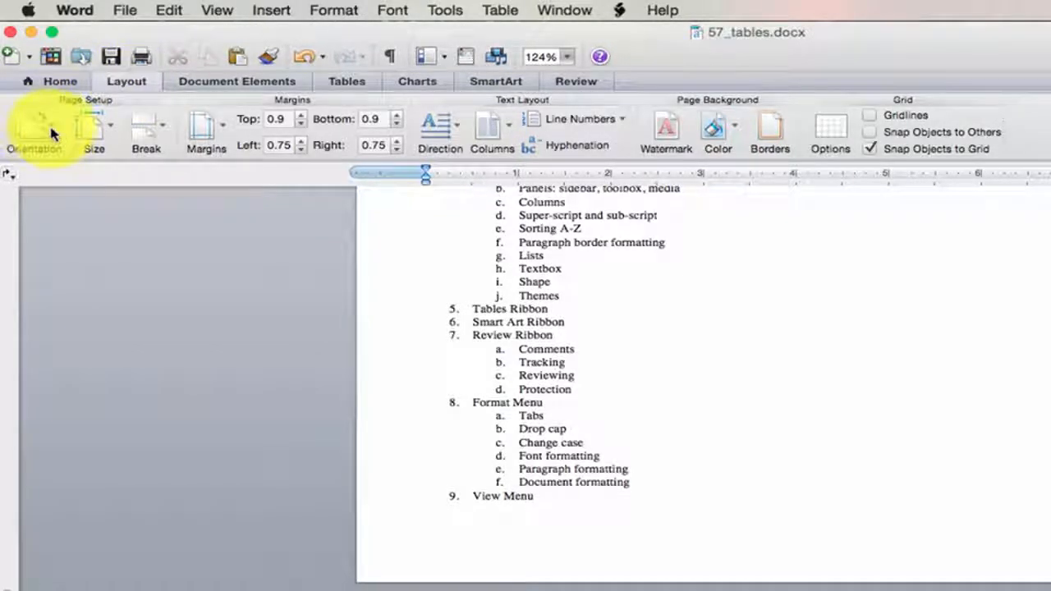
click(111, 131)
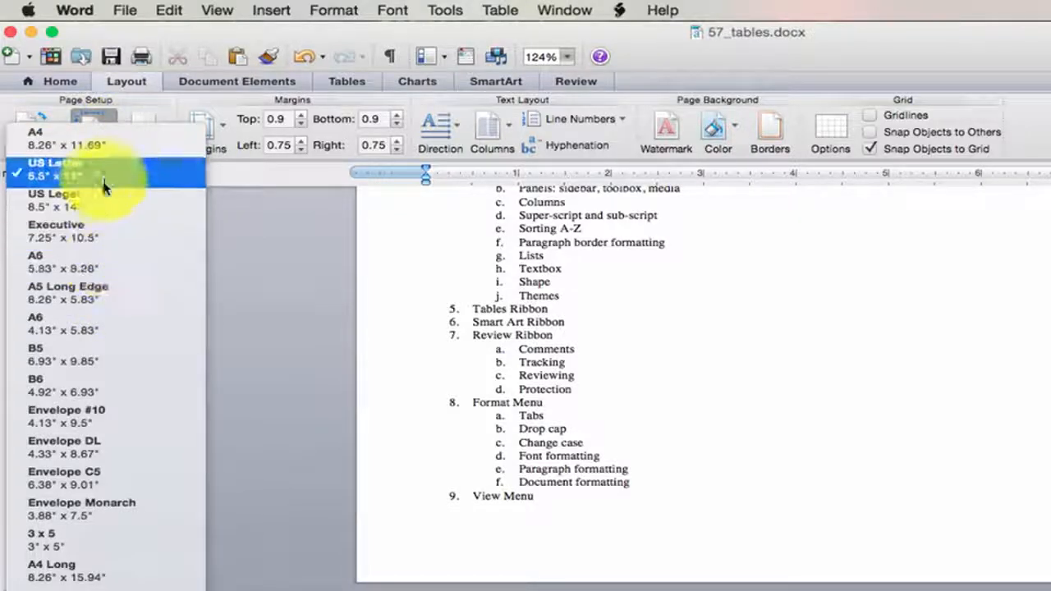
click(48, 171)
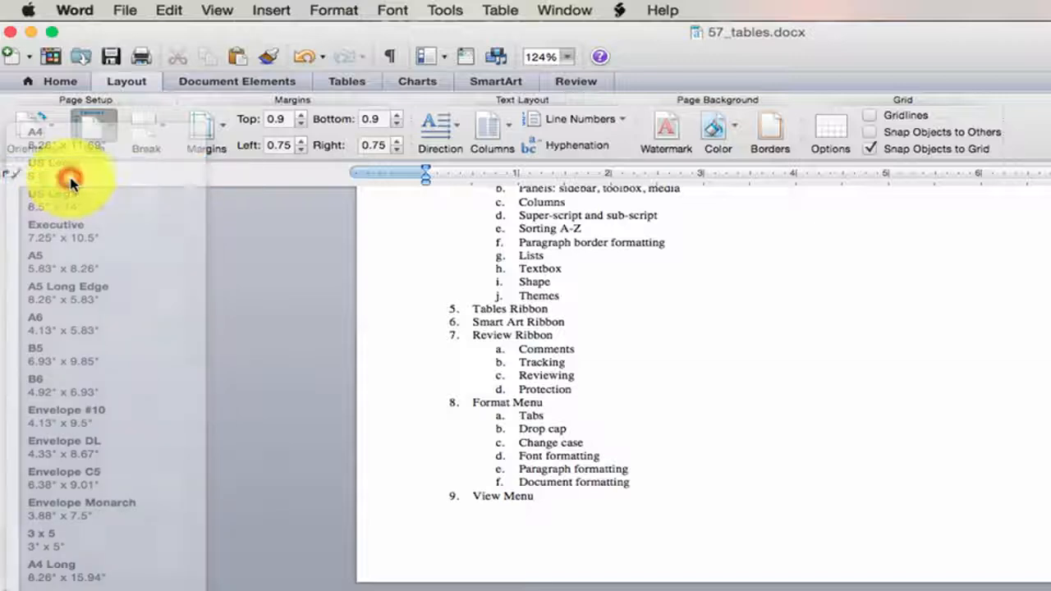
Step: Look through the available page and section break types and the kinds of elements that can be inserted
click(164, 139)
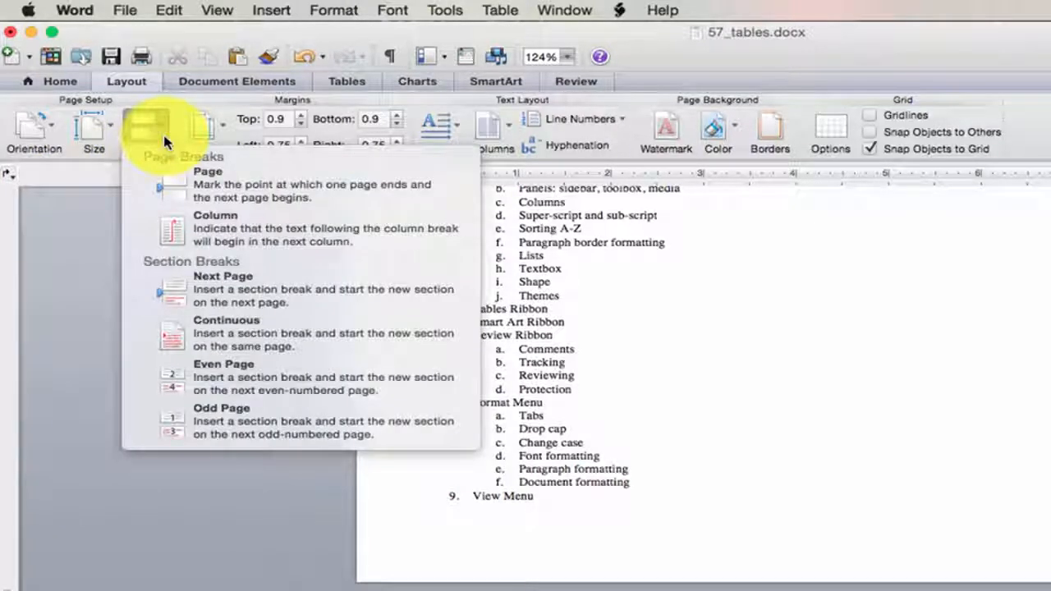
click(162, 132)
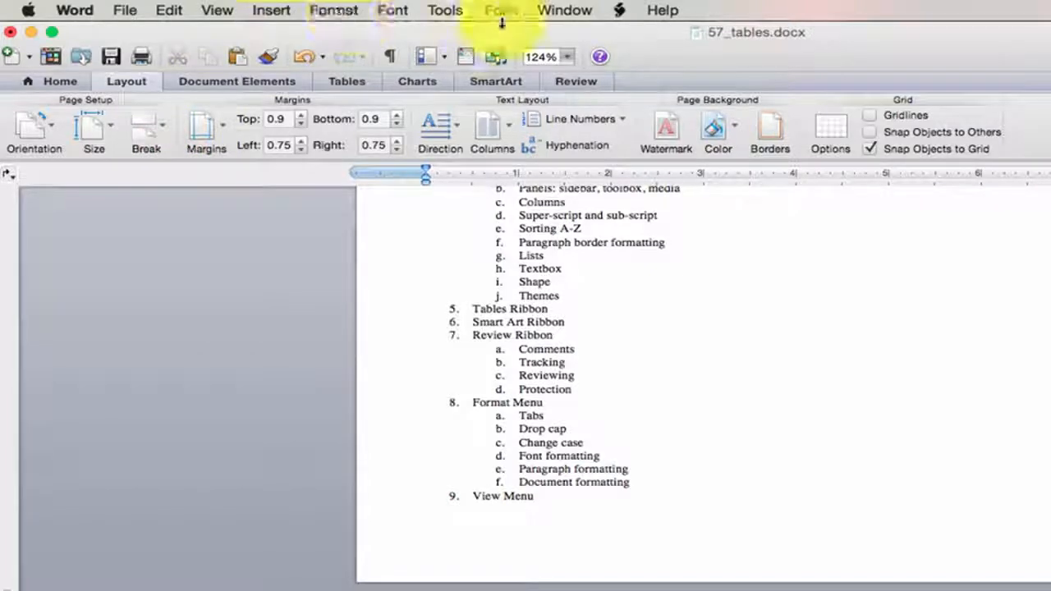
click(290, 12)
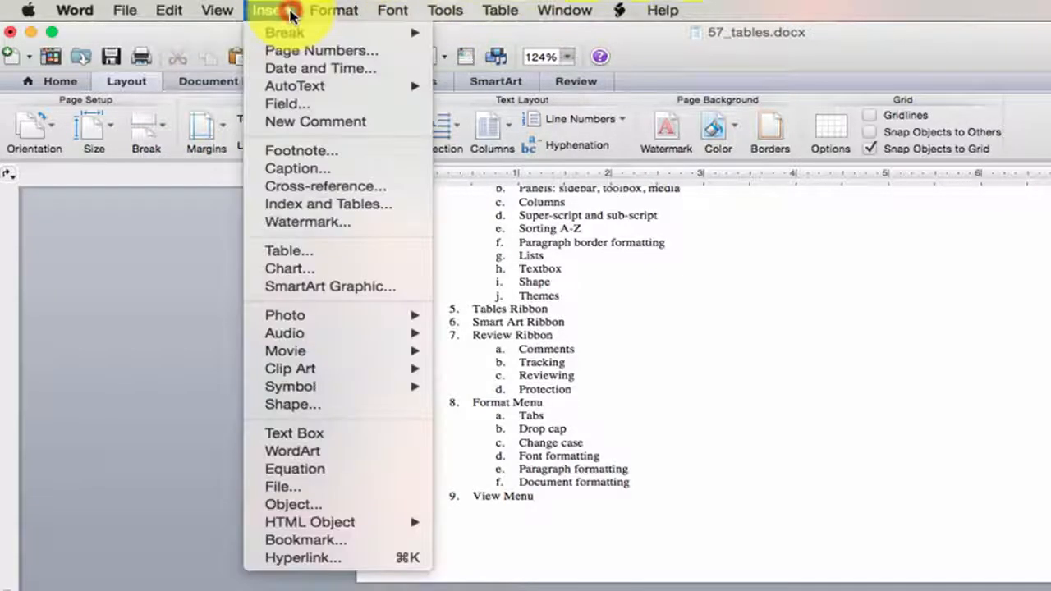
mouse_move(294, 31)
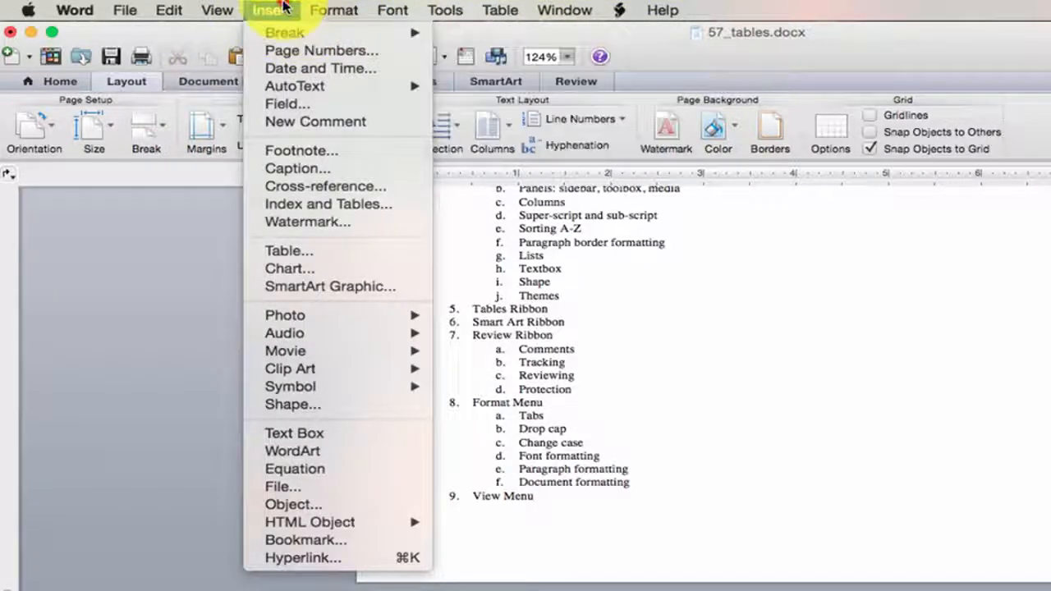
click(261, 13)
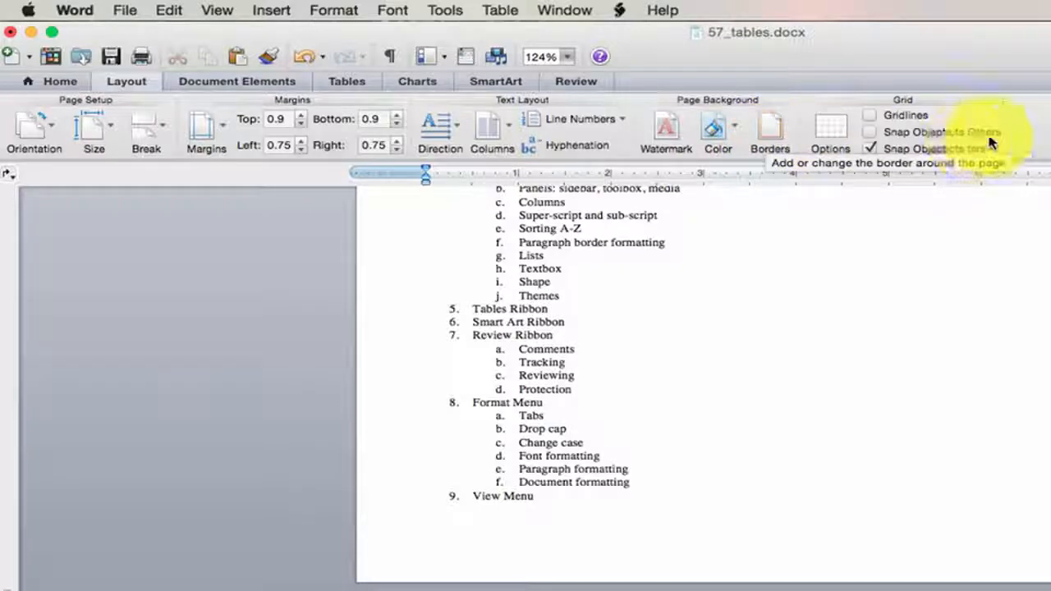
Step: Compare the page layout tools with the document element tools, including table of contents, header and footer, citations, text box and equation
click(212, 84)
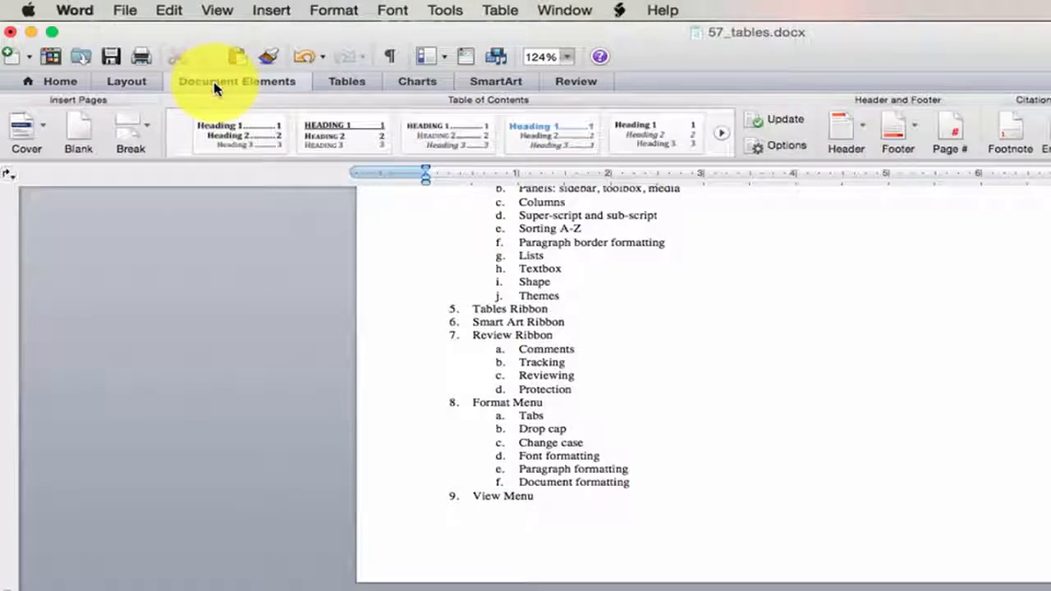
click(125, 81)
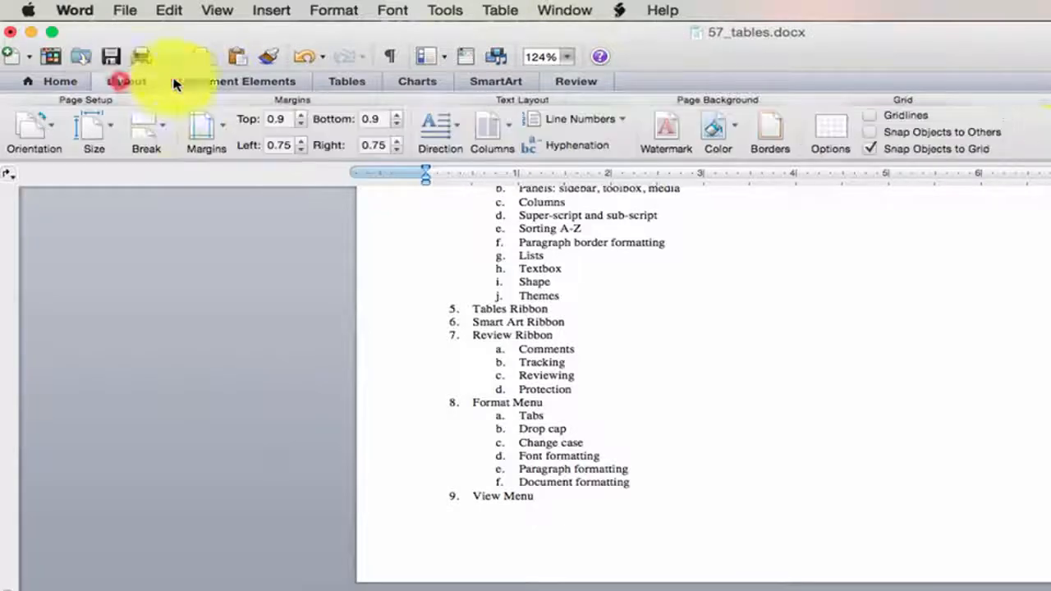
click(255, 85)
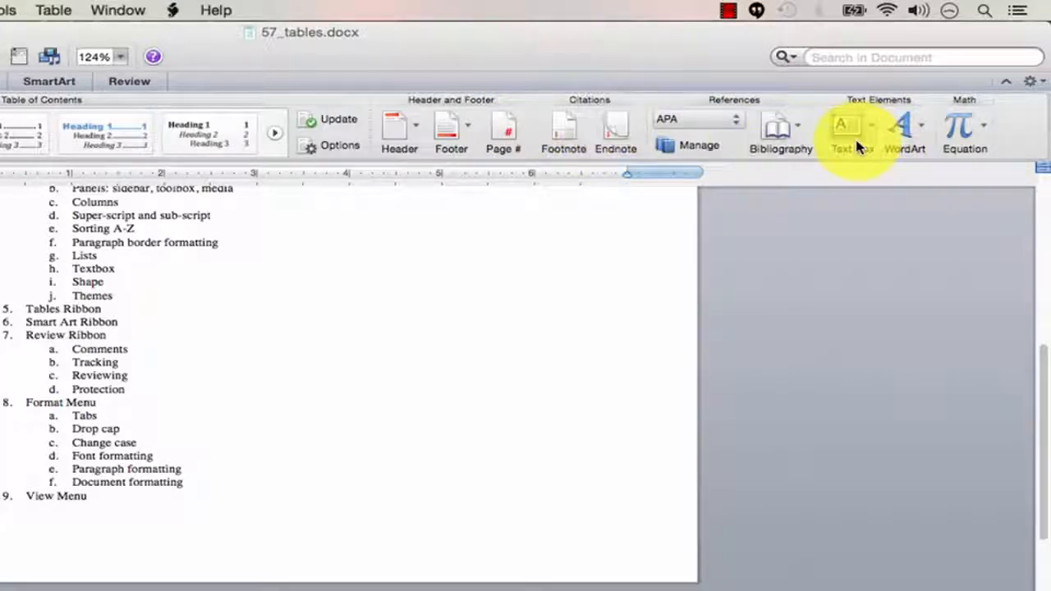
click(0, 81)
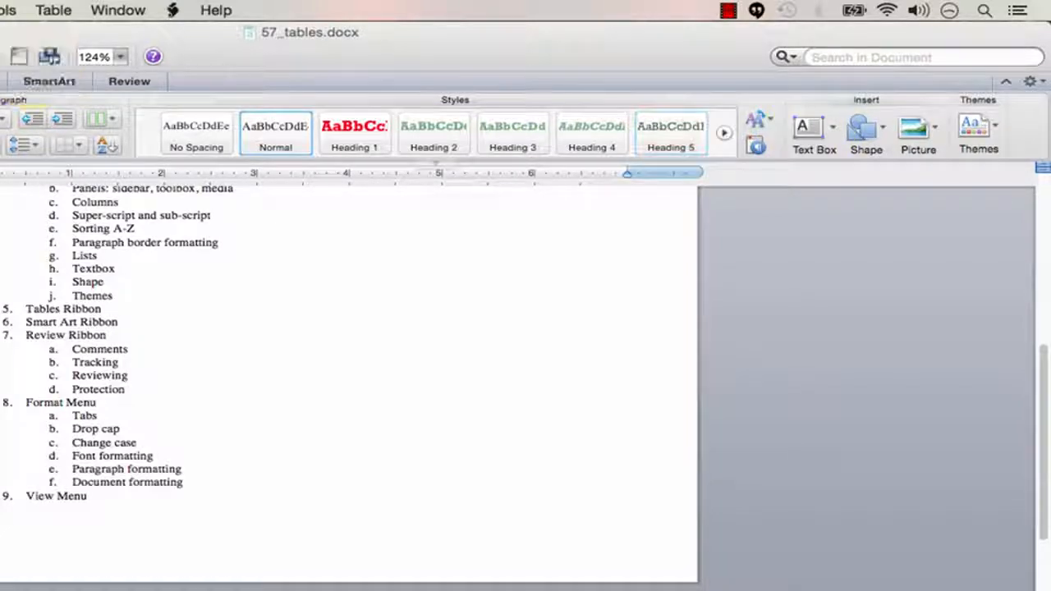
click(0, 81)
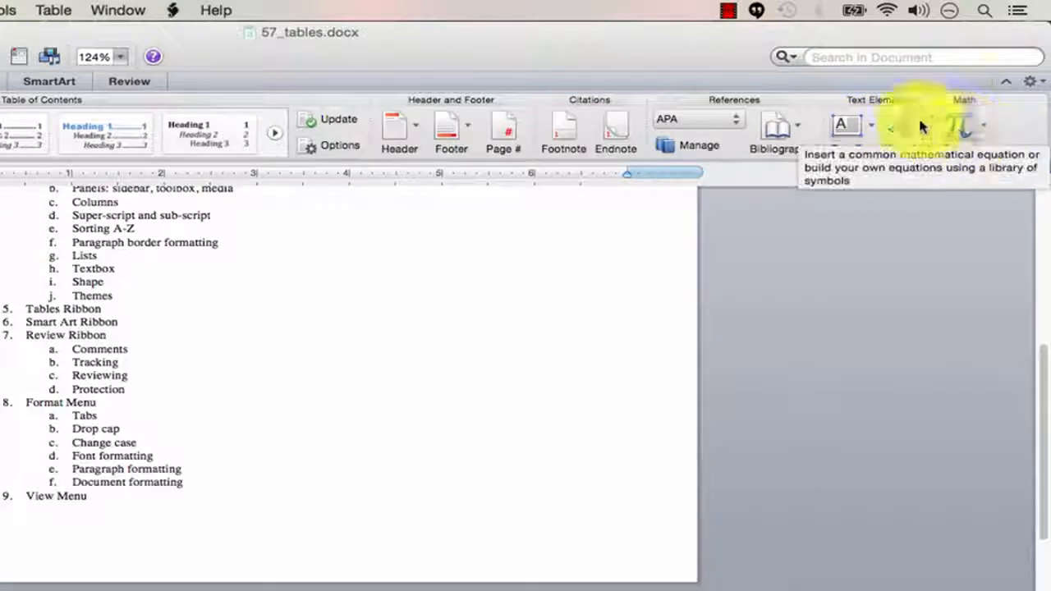
click(38, 76)
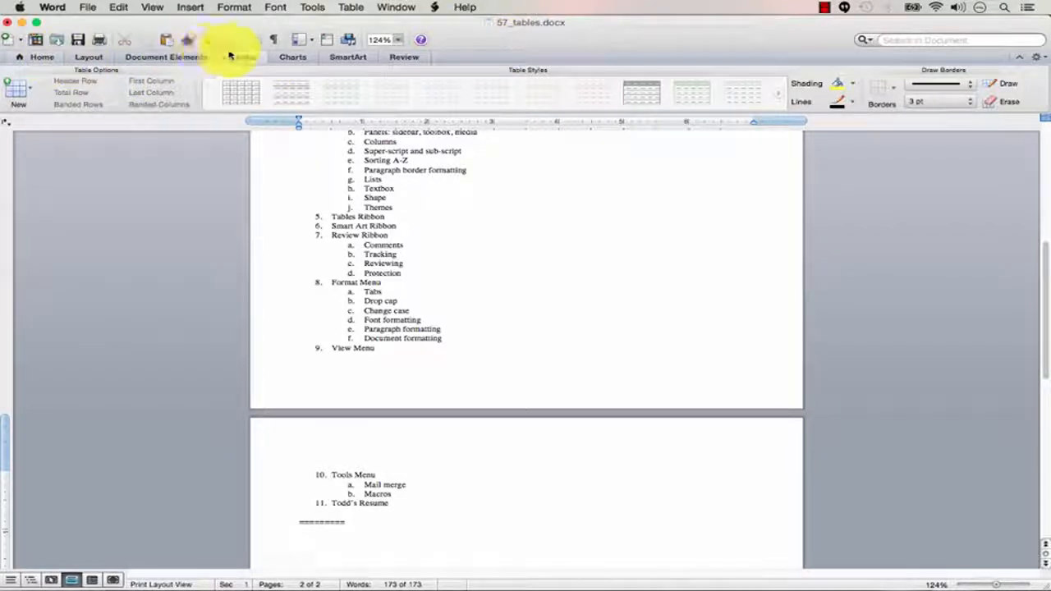
click(98, 58)
click(136, 58)
click(102, 61)
click(137, 57)
Step: Insert a table with 5 columns and 3 rows below the line of equals signs, with an empty line above it
click(236, 56)
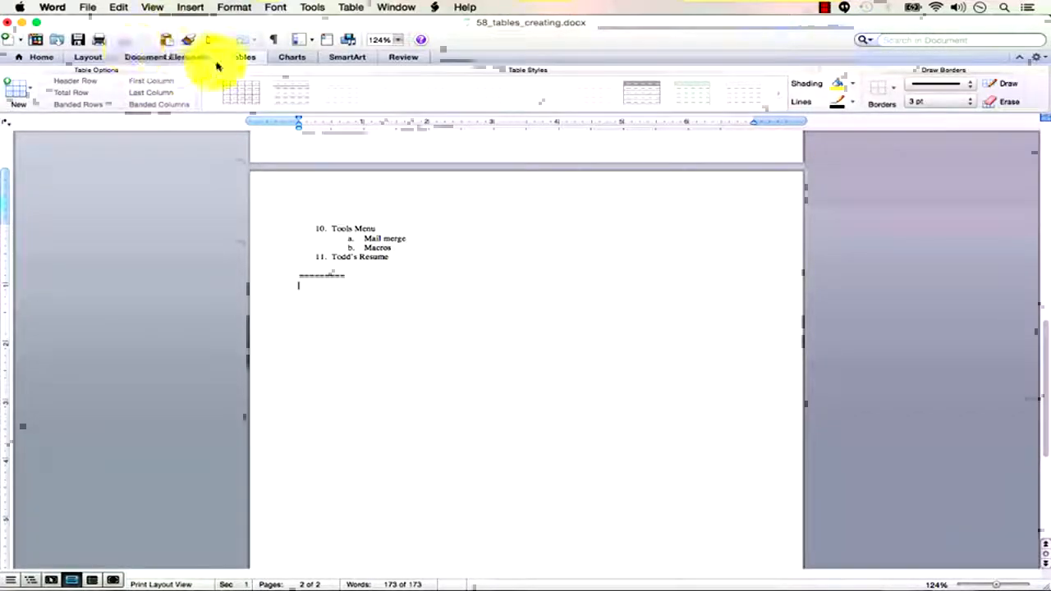
click(28, 97)
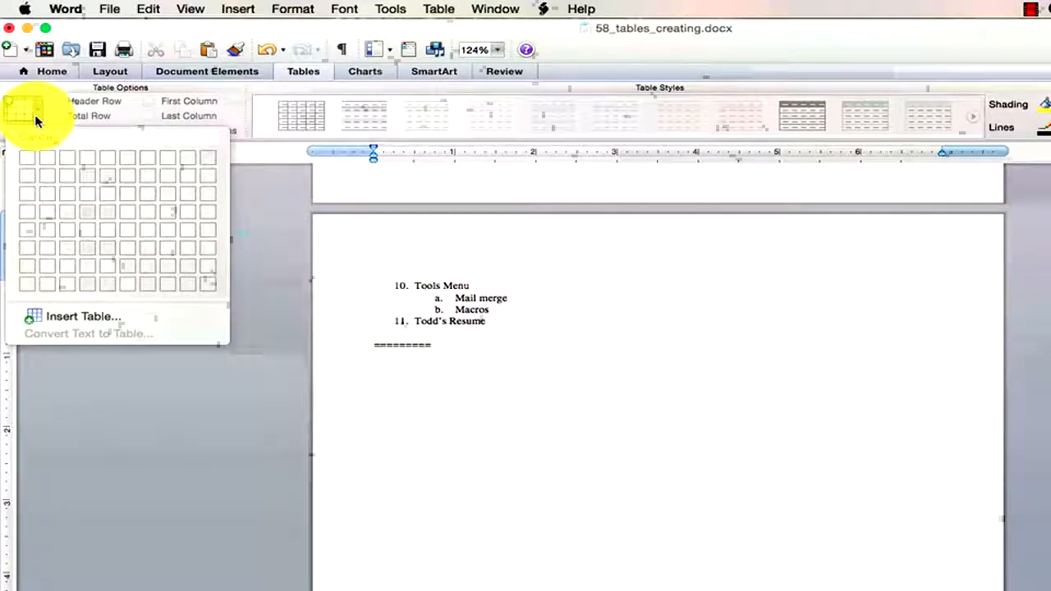
click(36, 115)
click(35, 112)
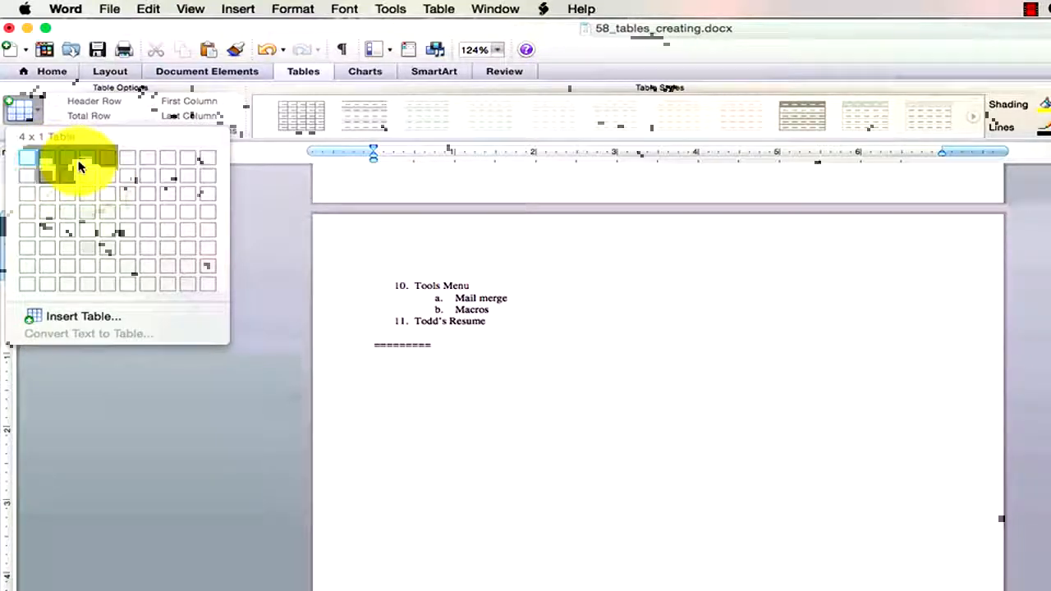
click(115, 207)
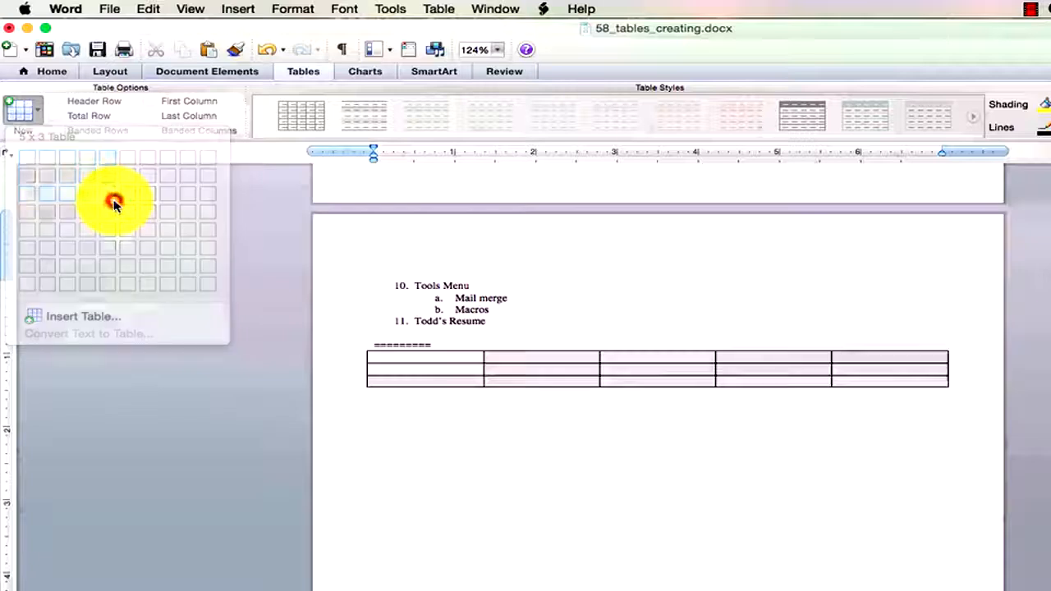
click(440, 340)
key(Return)
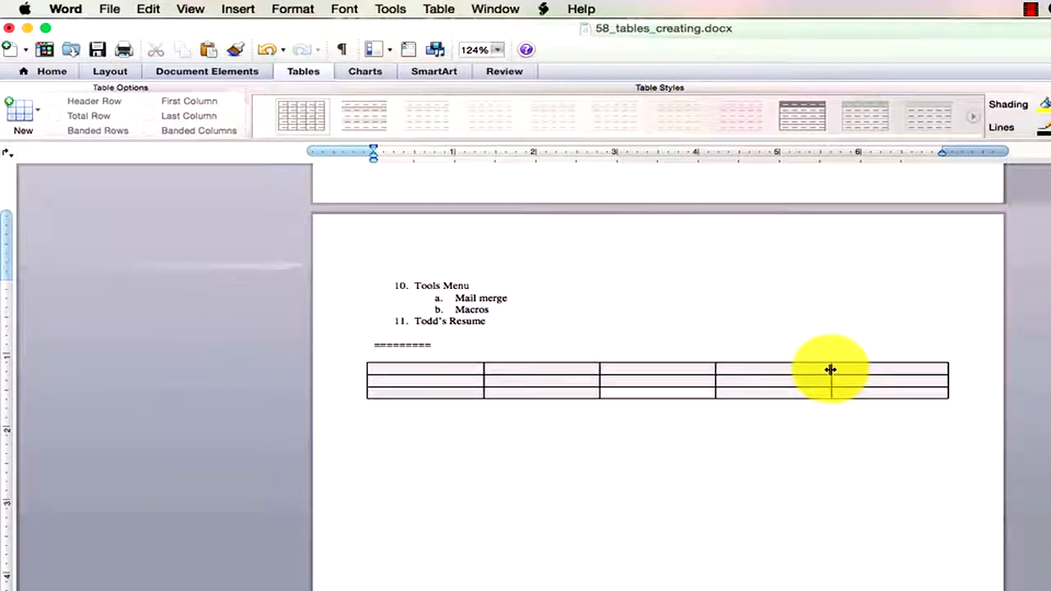
Step: Shift the table's third, fourth and outer column borders inward, and scale the whole table narrower with taller rows
drag(831, 369, 809, 371)
drag(715, 373, 693, 370)
drag(947, 372, 917, 371)
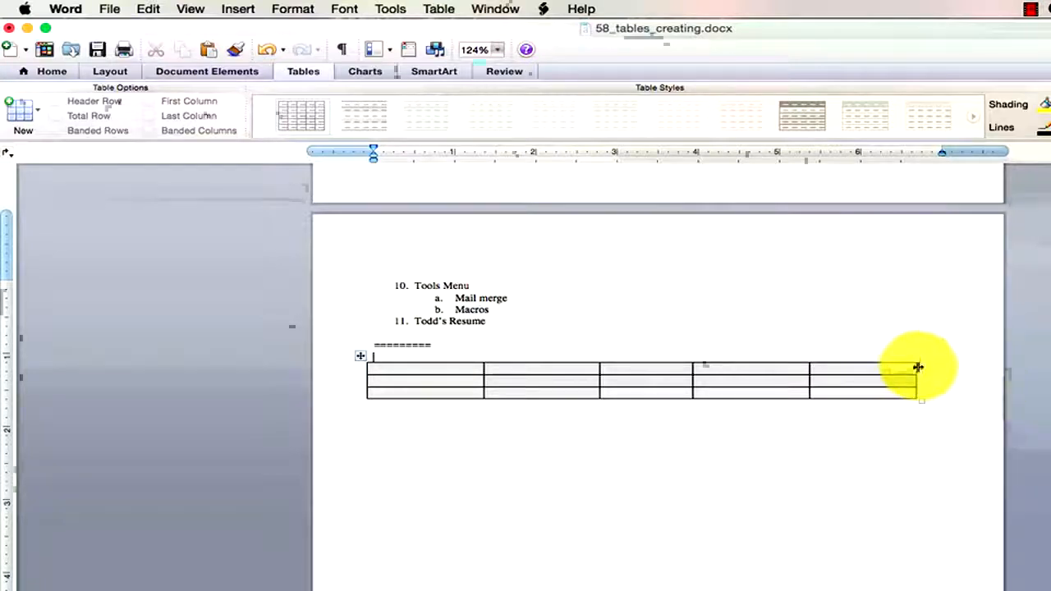
drag(914, 372, 936, 370)
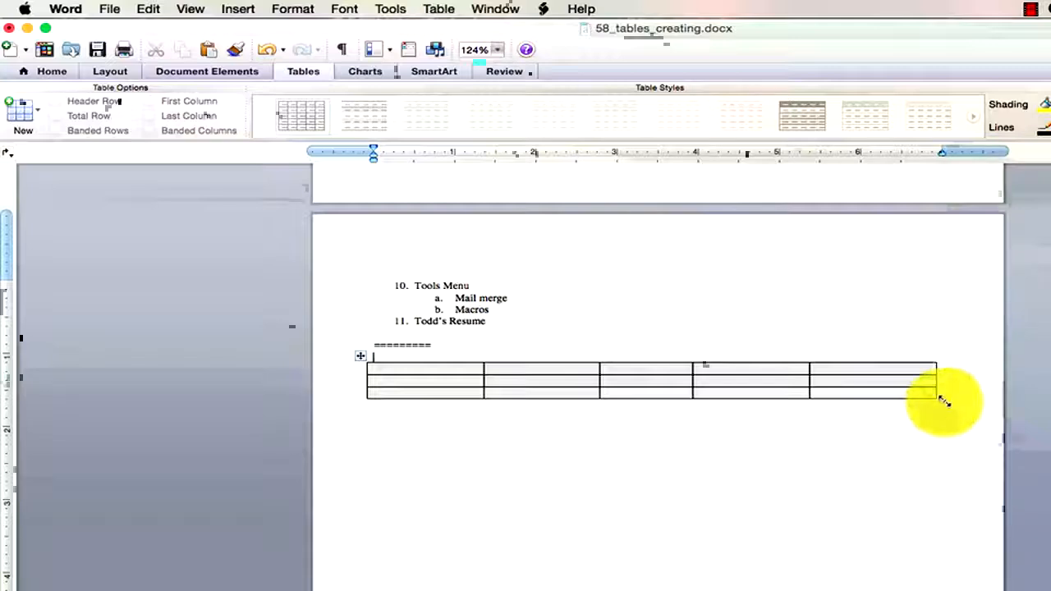
drag(941, 403, 911, 428)
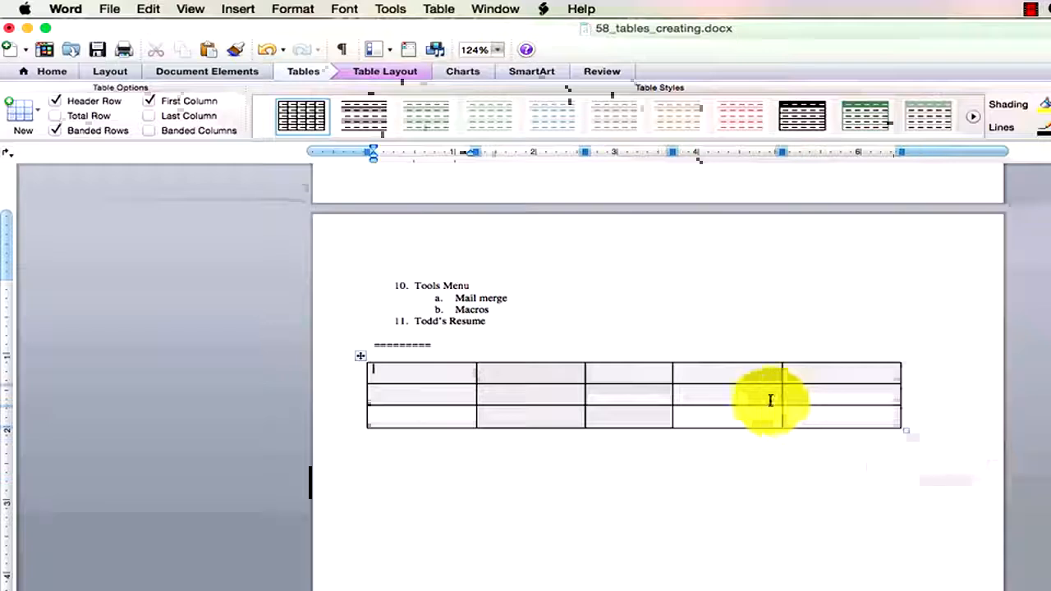
Step: Try switching the table's Header Row, Total Row and Banded Rows options on and off
click(56, 101)
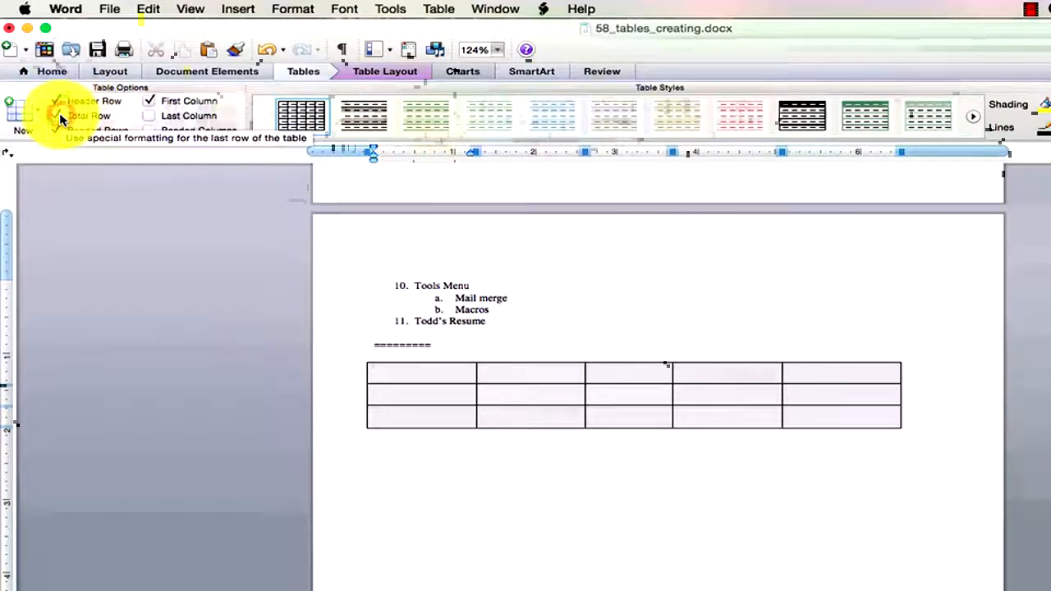
click(60, 117)
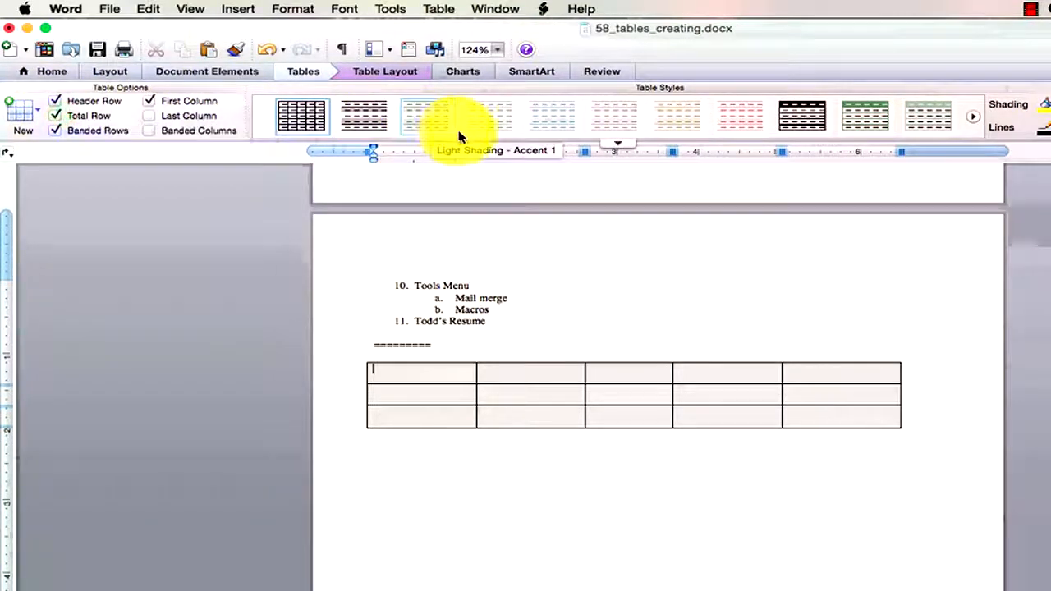
click(57, 132)
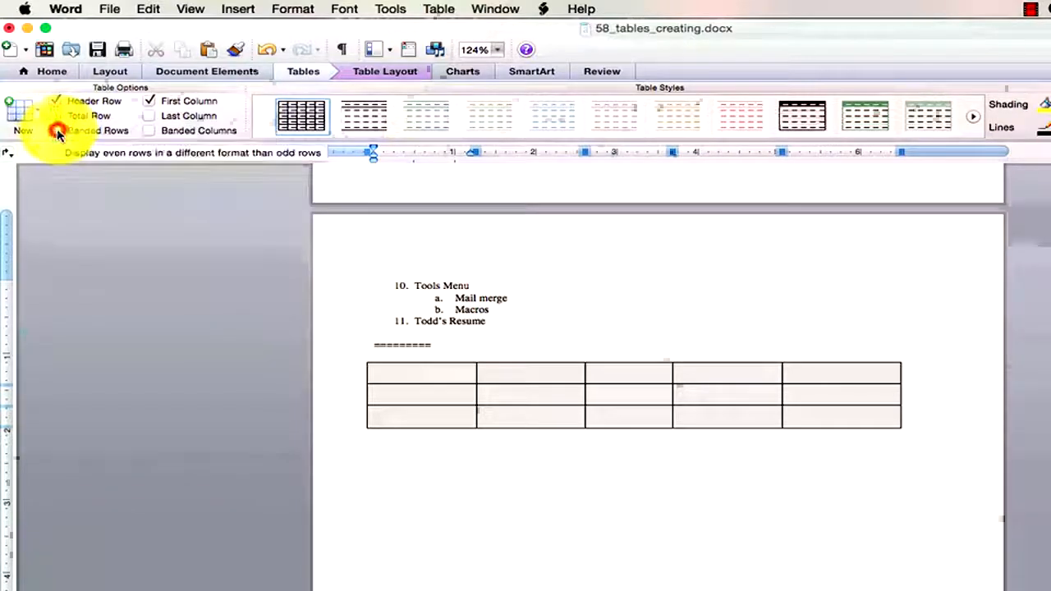
click(57, 132)
click(57, 132)
click(58, 133)
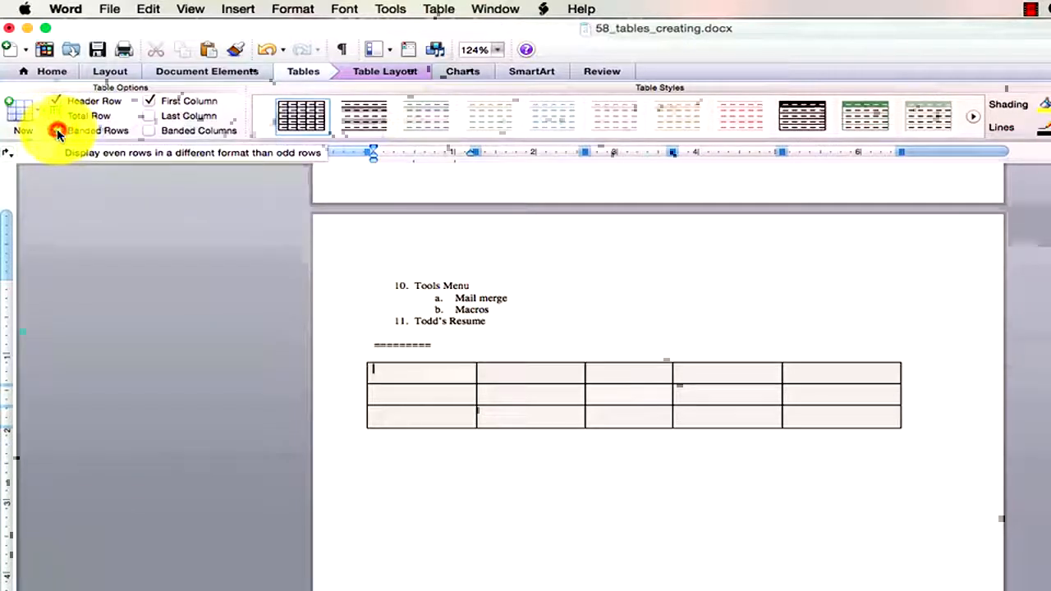
click(57, 132)
click(57, 132)
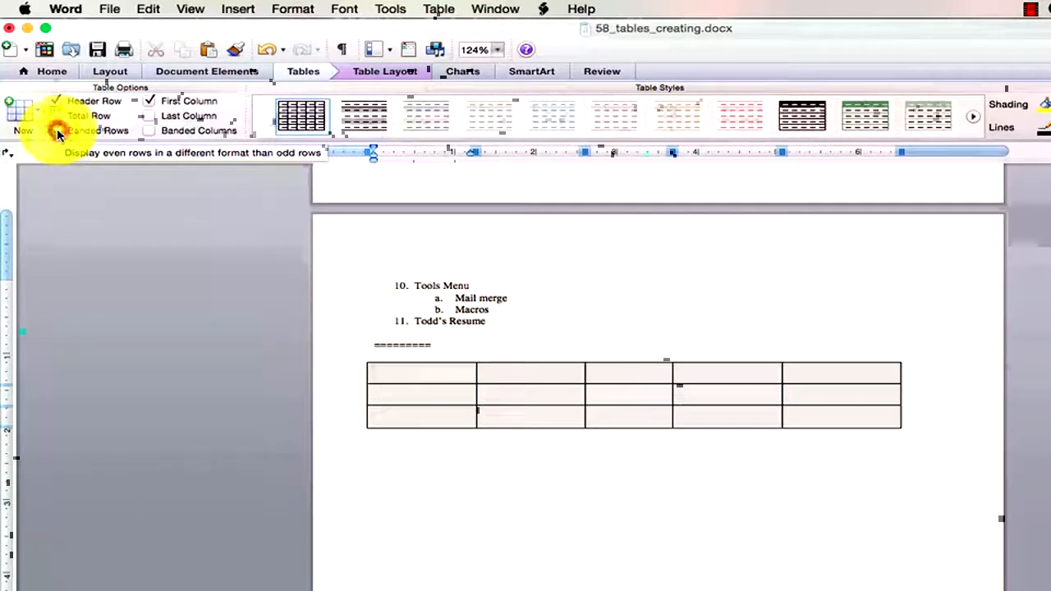
Step: Turn off the table's First Column formatting and try out the Banded Columns option
click(150, 103)
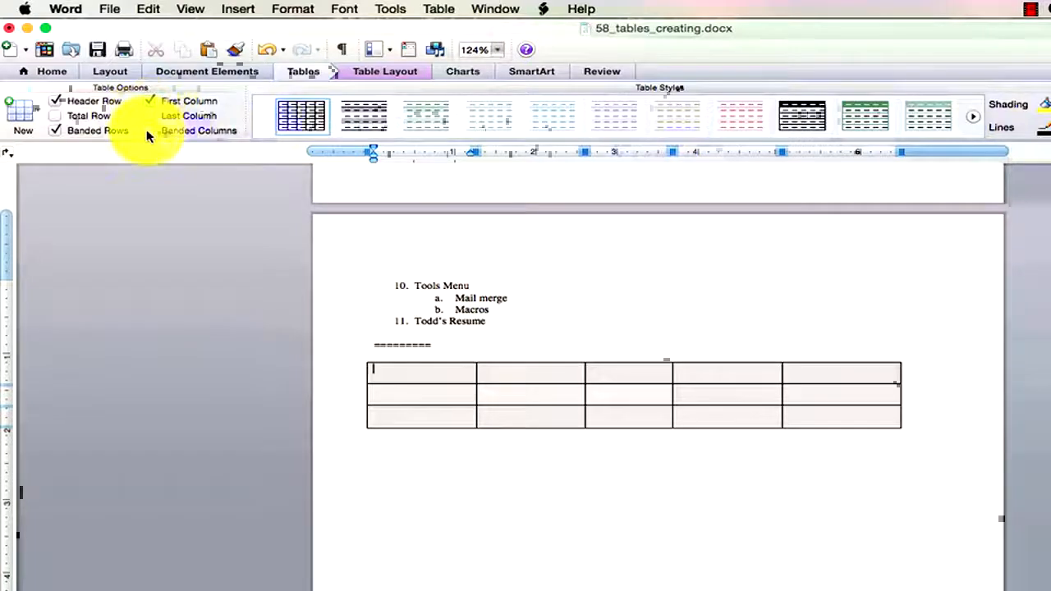
click(150, 104)
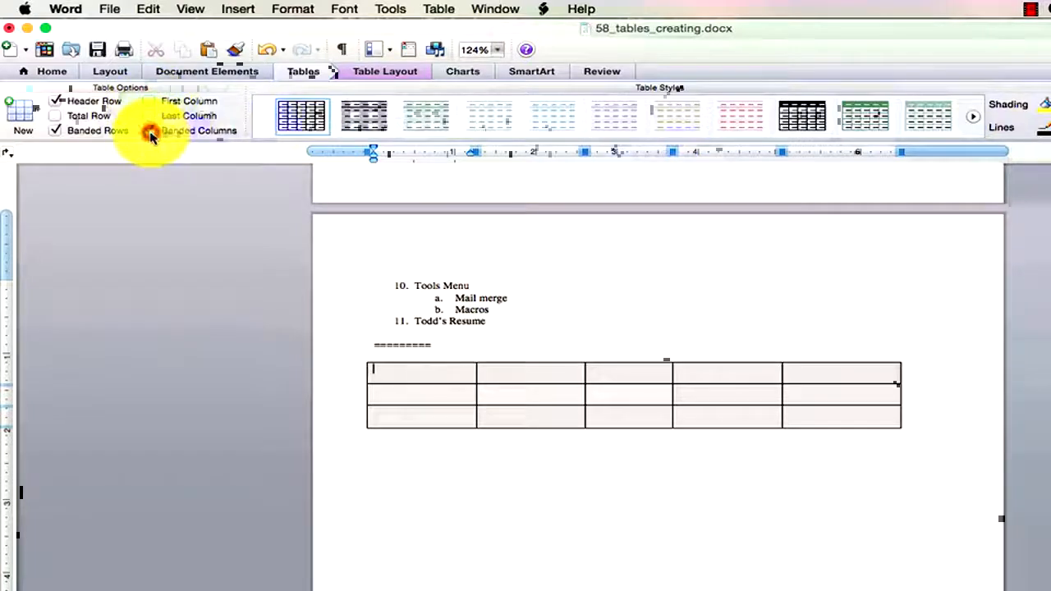
click(151, 132)
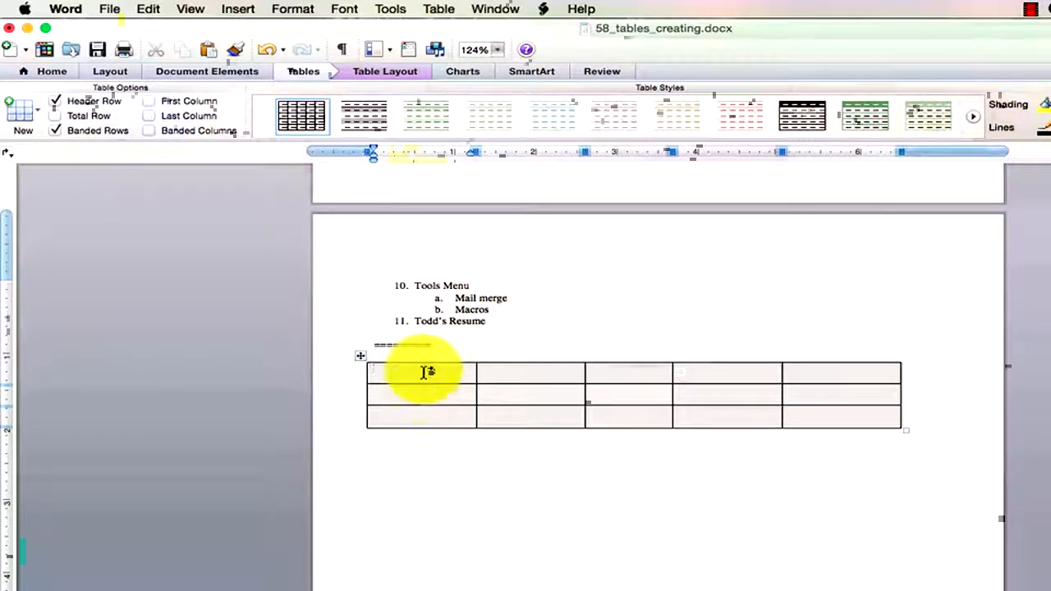
Step: Apply the built-in light blue table style with a solid header row and banded rows to the new table
click(974, 117)
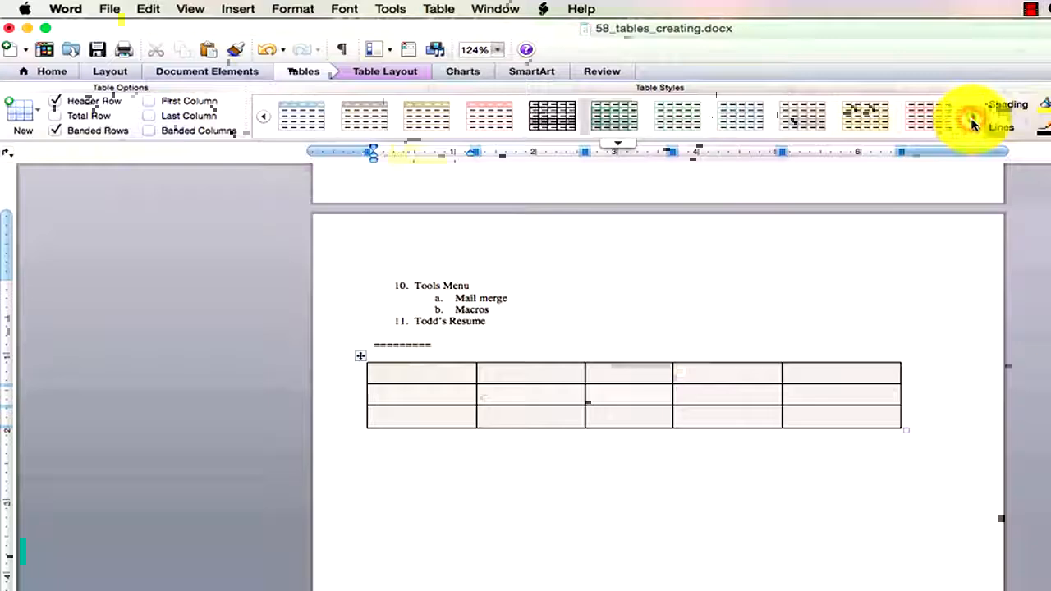
click(620, 145)
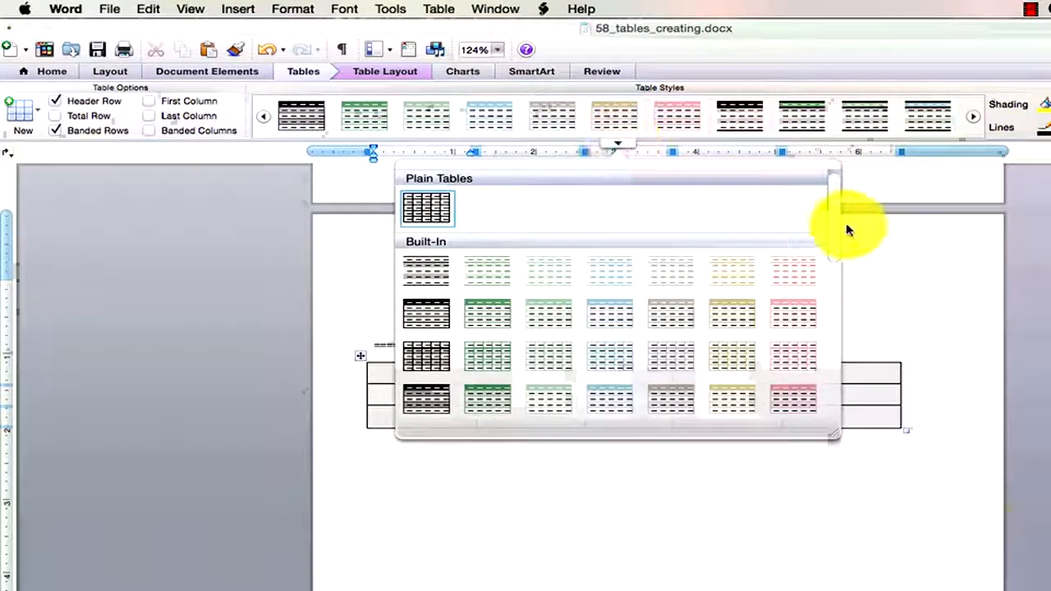
drag(835, 436, 1005, 468)
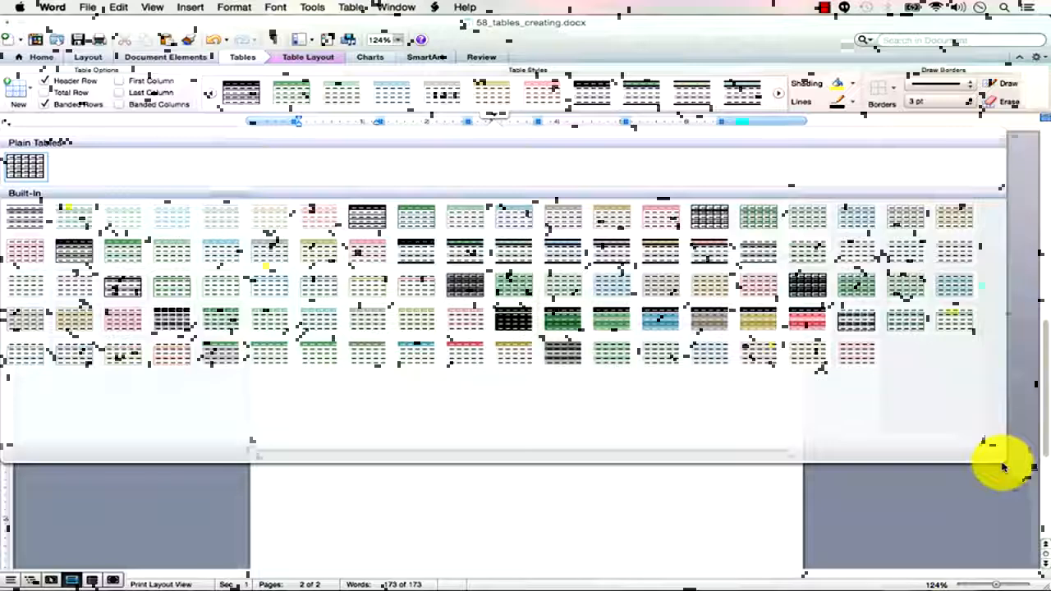
click(223, 256)
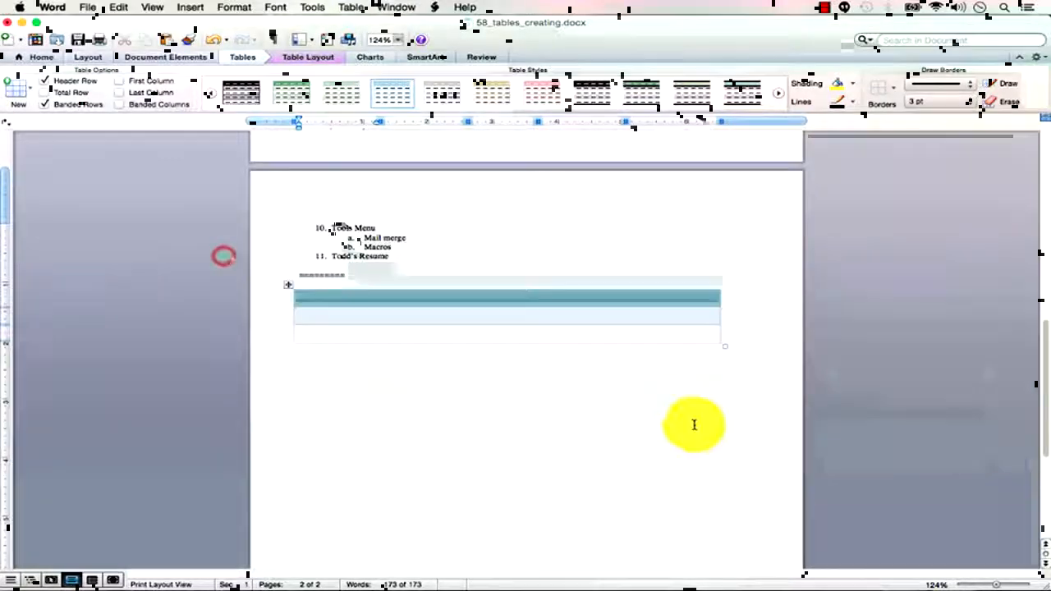
click(593, 324)
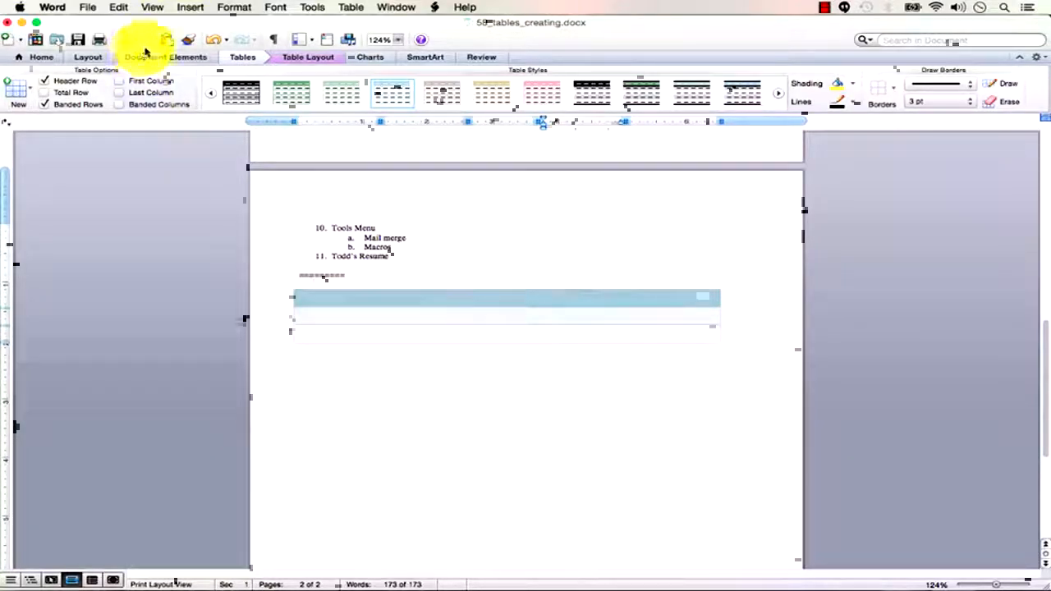
Step: Select the whole blue-styled table and apply 3 pt borders to all of its cells
click(287, 287)
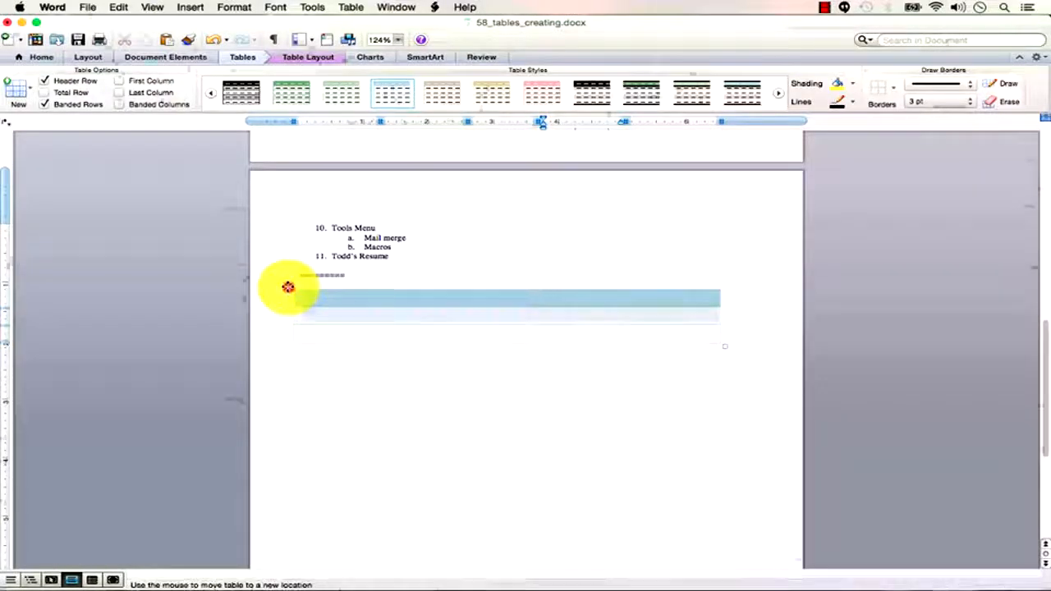
click(892, 88)
click(910, 227)
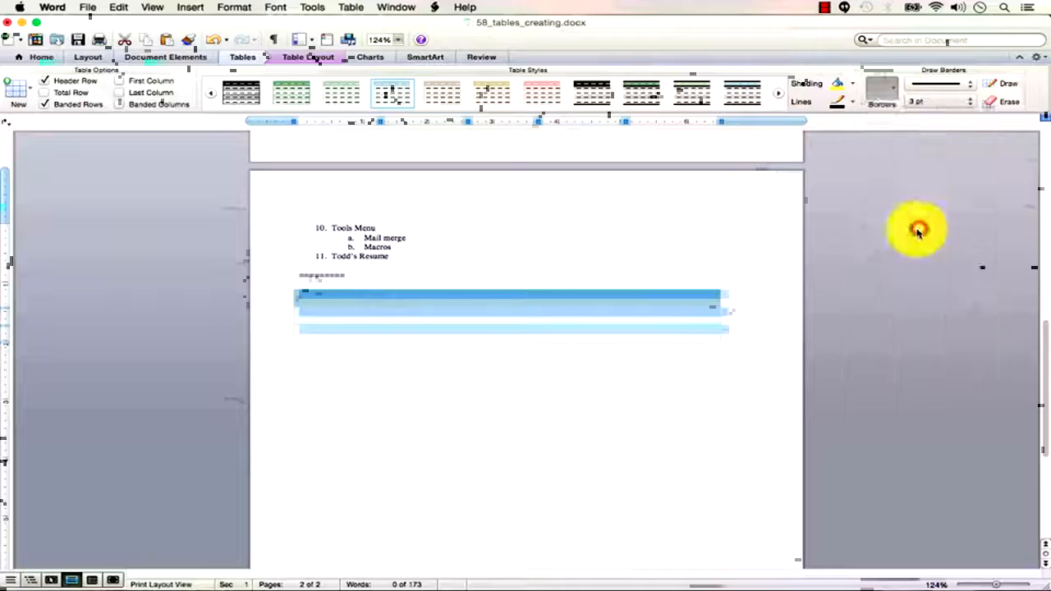
click(730, 386)
click(509, 375)
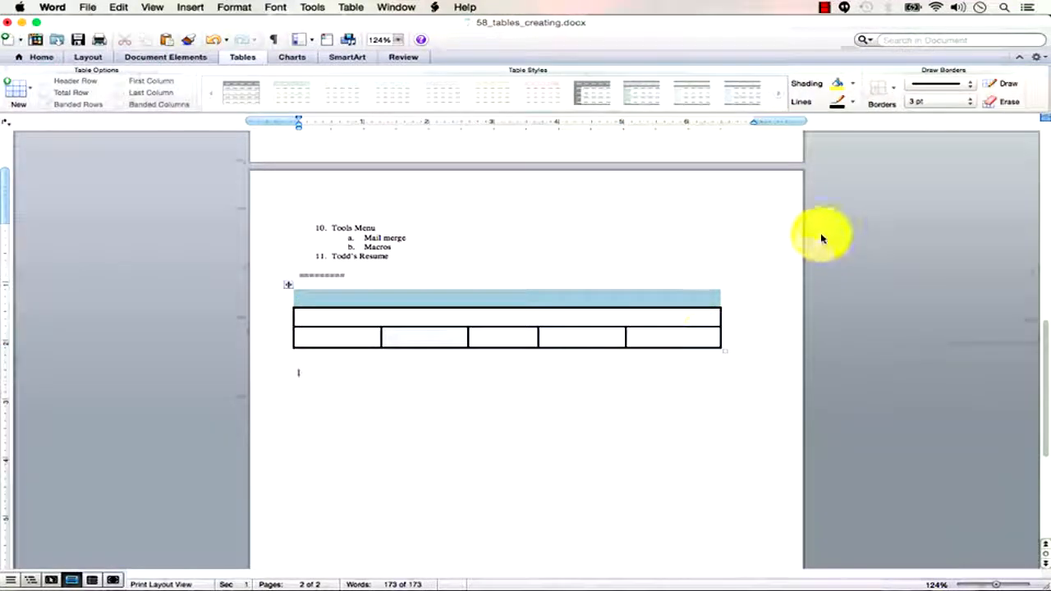
Step: Choose a different border line color for the whole table, reapply it to all borders, and deselect the table
click(289, 287)
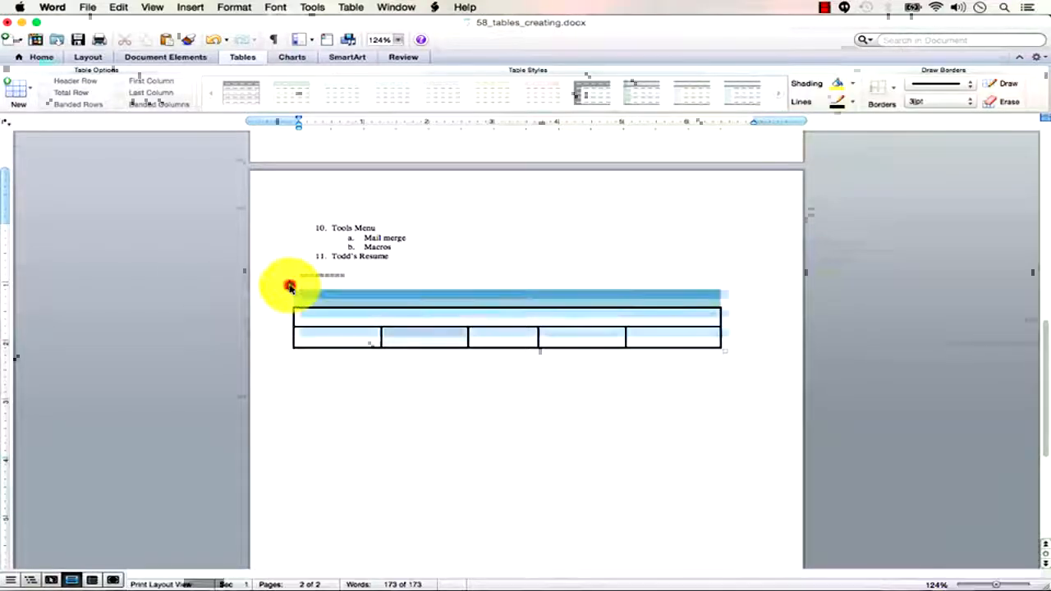
click(856, 105)
click(833, 175)
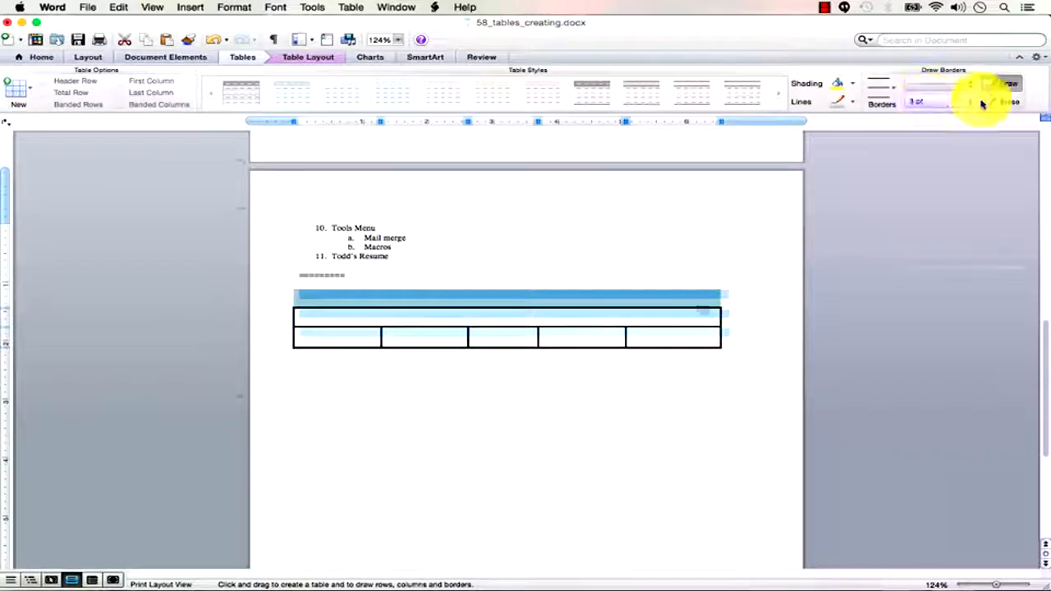
click(884, 89)
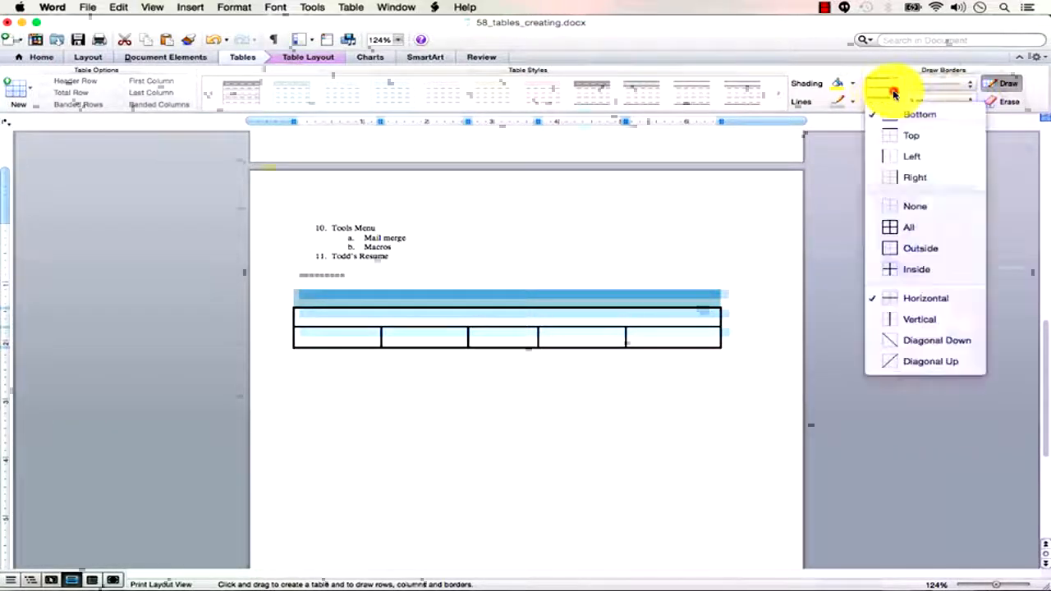
click(904, 230)
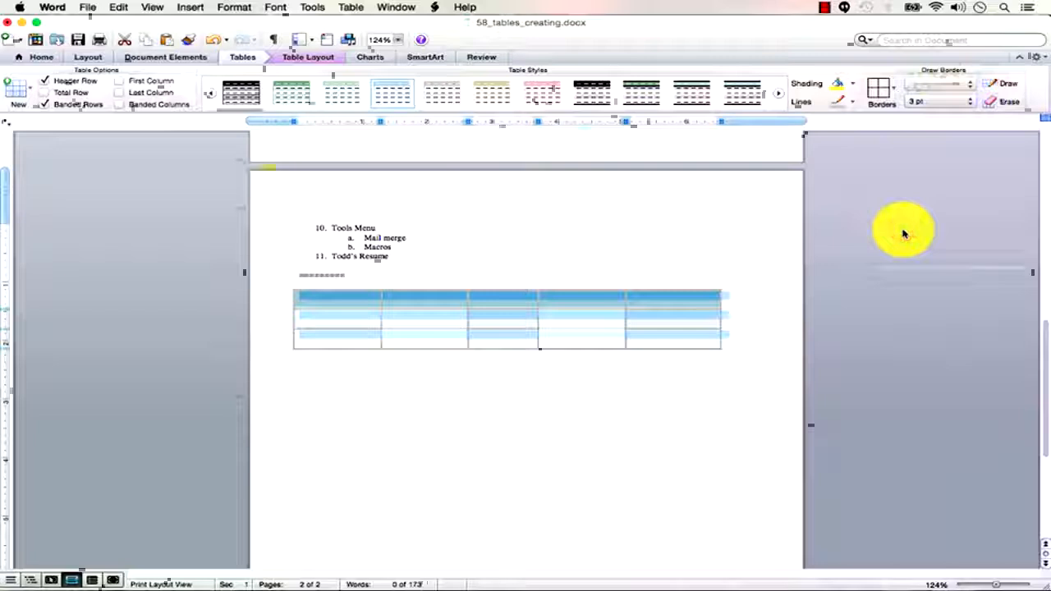
click(703, 242)
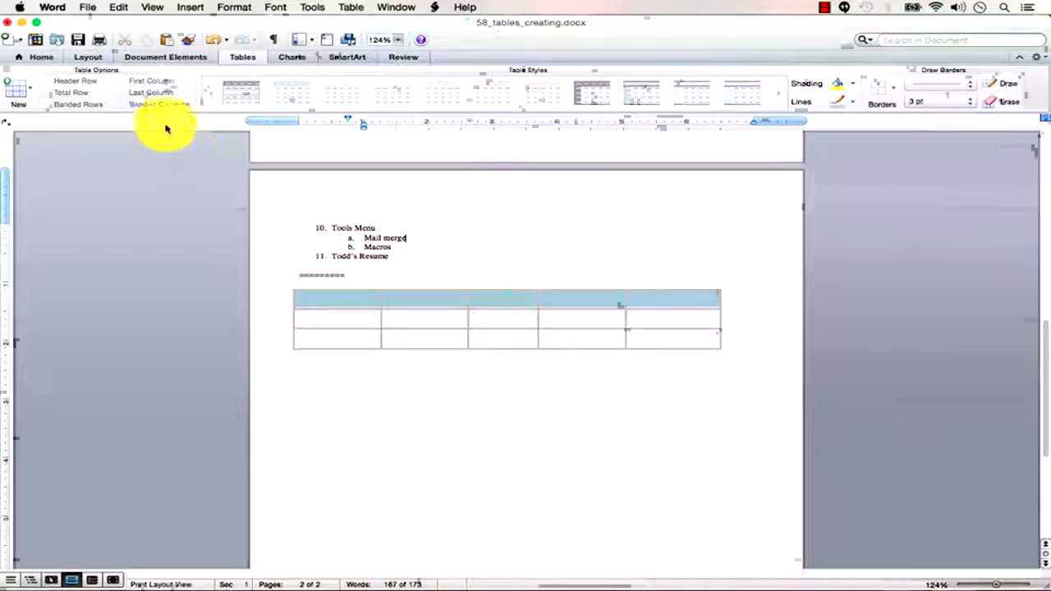
Step: Insert a new table with four columns and four rows below the existing blue-styled table
click(34, 99)
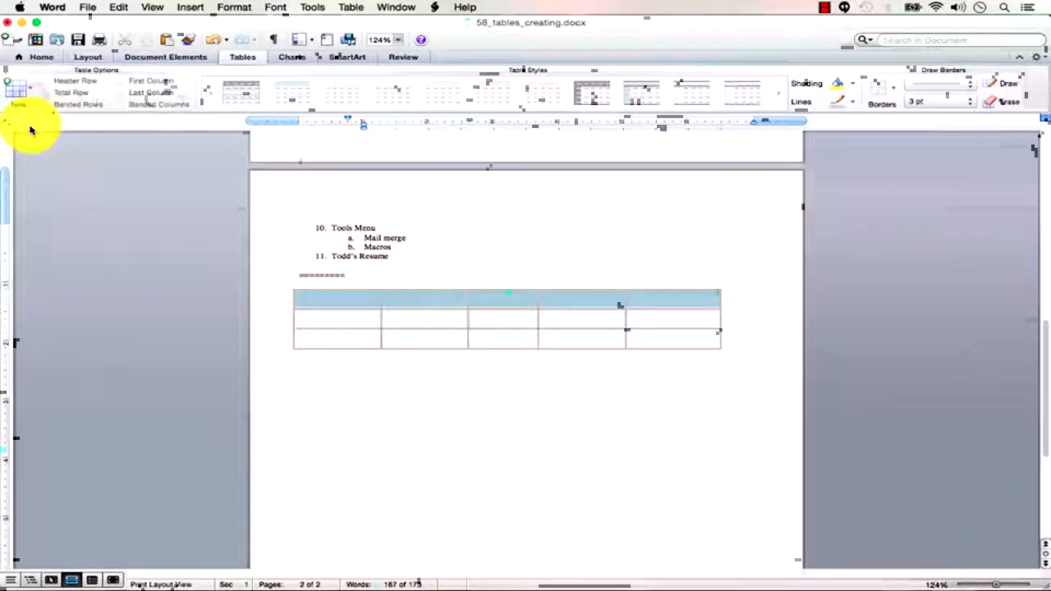
click(312, 367)
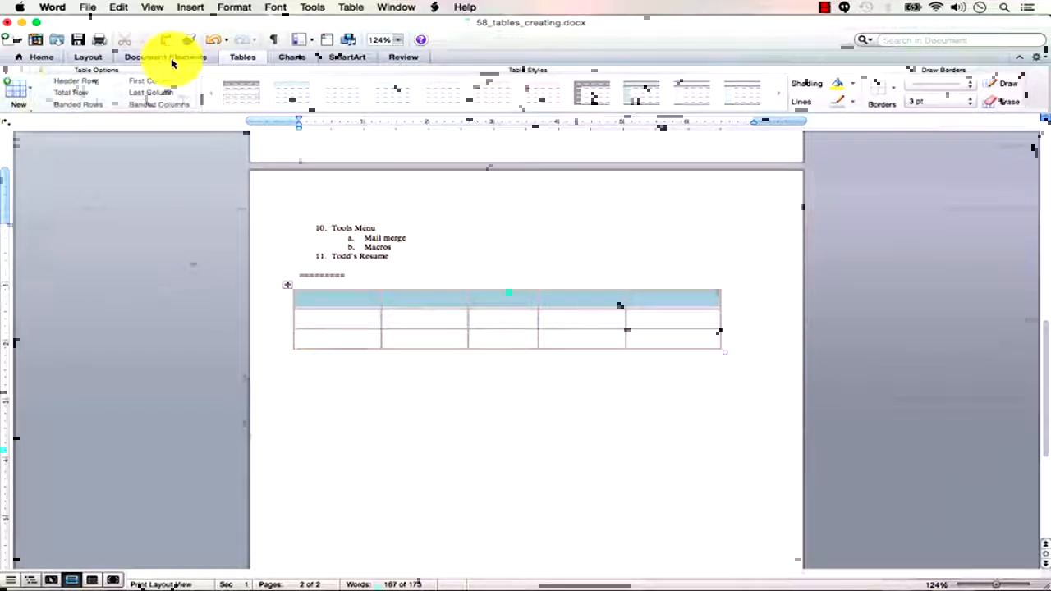
click(30, 86)
click(71, 158)
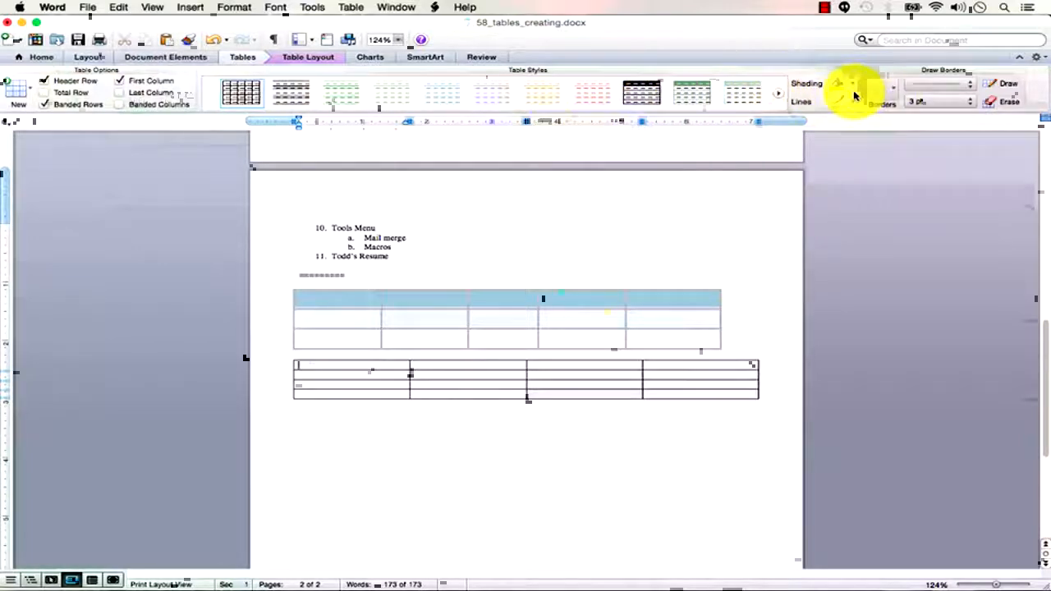
Step: Erase the last column of both tables with the Erase border tool
click(1005, 103)
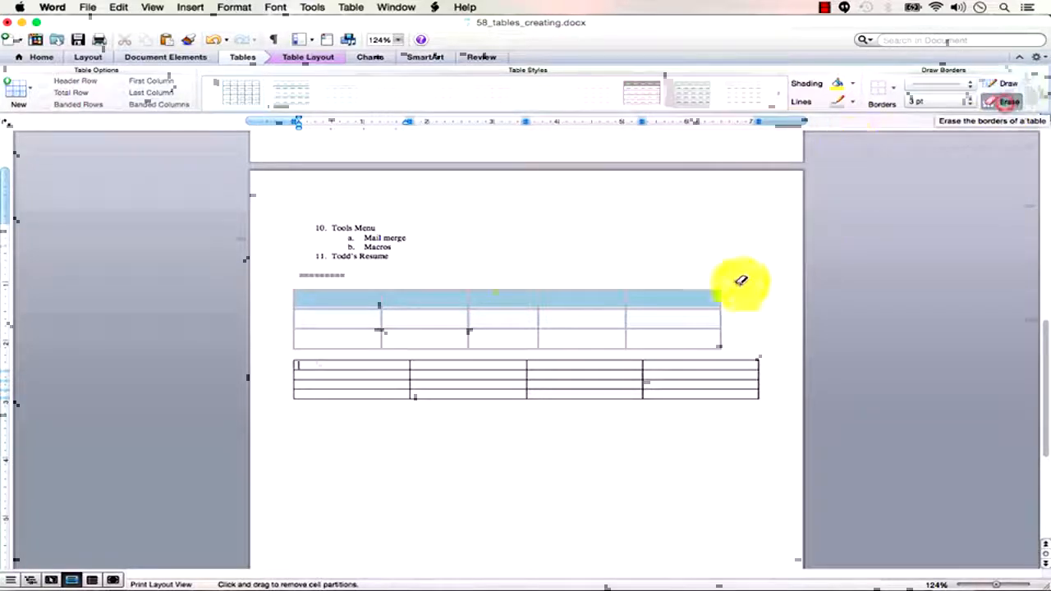
mouse_move(681, 289)
mouse_down()
mouse_move(685, 356)
mouse_move(720, 392)
mouse_move(711, 403)
mouse_up()
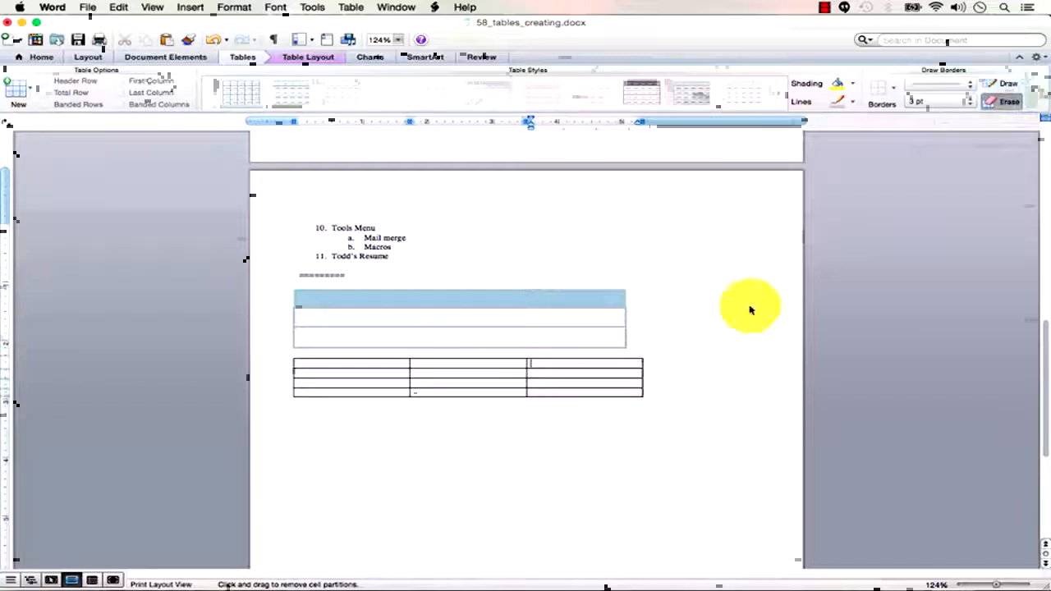
Step: Try drawing an extra cell beside the second table and erasing it, undo the addition, and turn off the Erase tool
click(1006, 84)
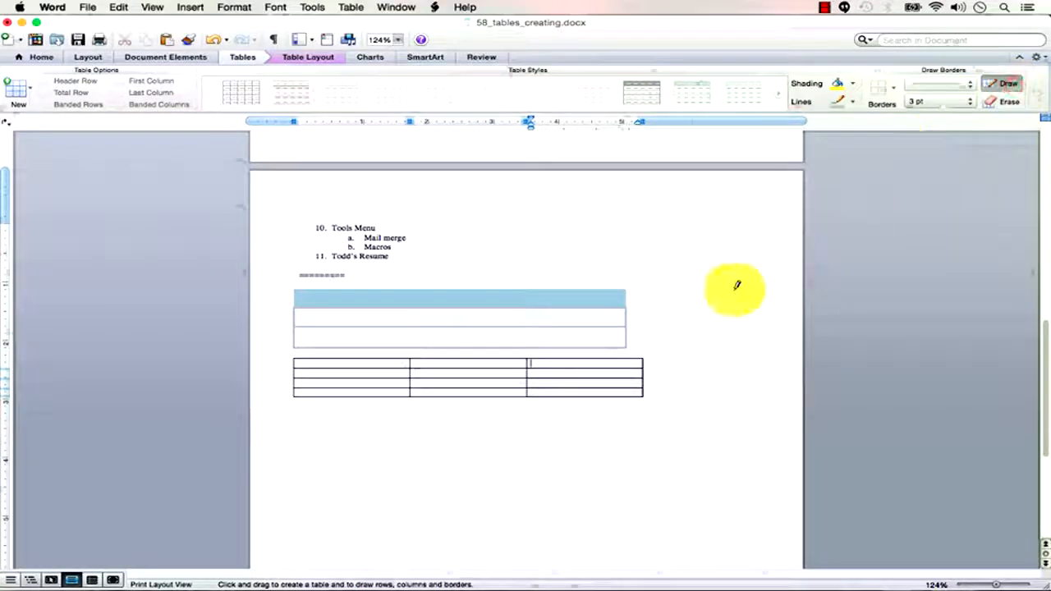
mouse_move(654, 358)
mouse_down()
mouse_move(687, 395)
mouse_move(734, 394)
mouse_up()
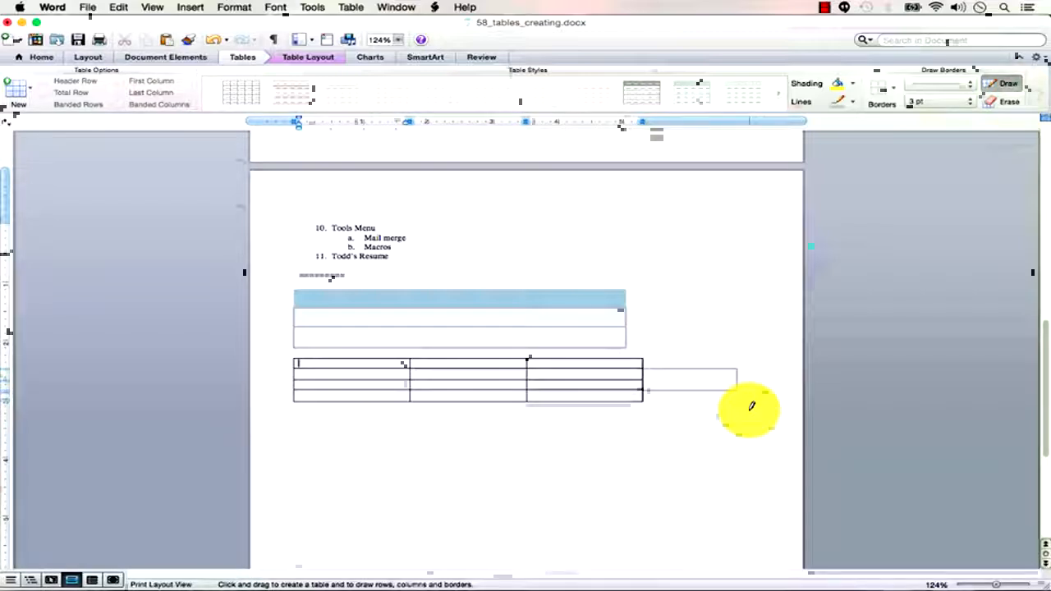
click(1007, 101)
mouse_move(699, 361)
mouse_down()
mouse_move(703, 422)
mouse_move(674, 338)
mouse_up()
mouse_move(677, 419)
mouse_down()
mouse_move(692, 292)
mouse_move(681, 423)
mouse_up()
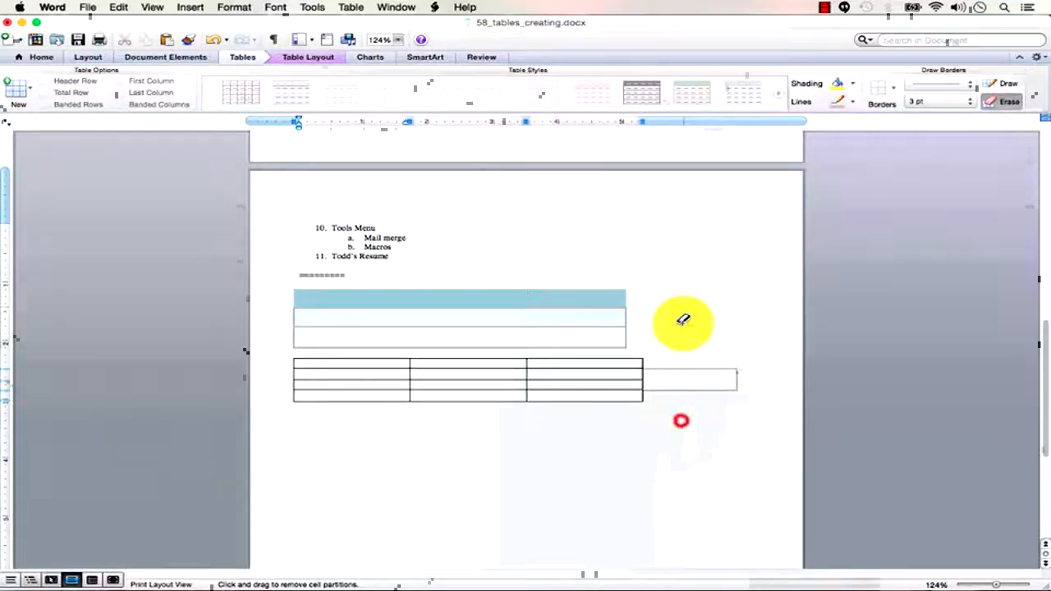
click(211, 41)
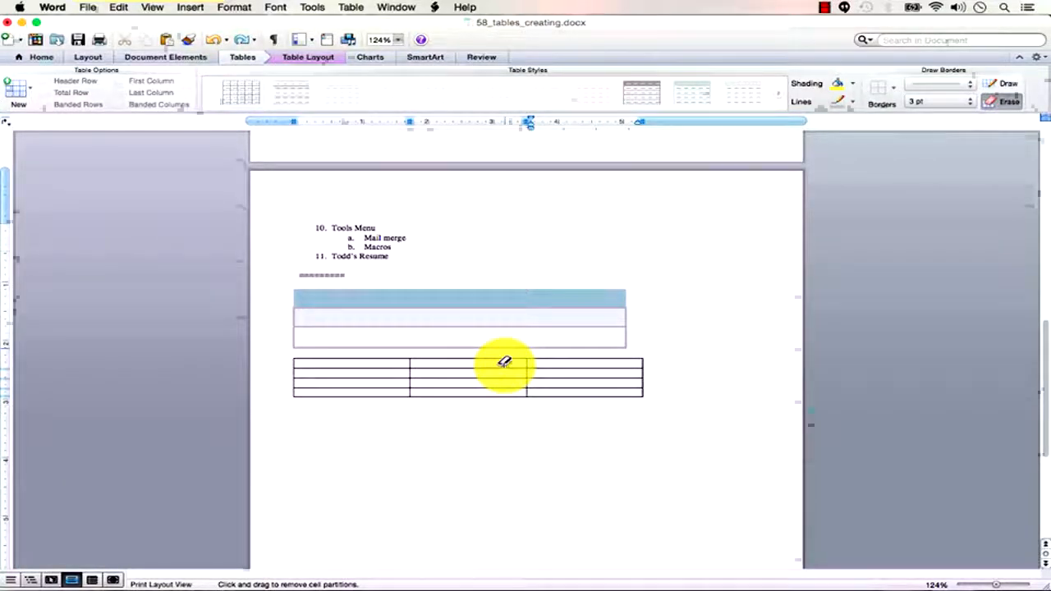
click(1002, 101)
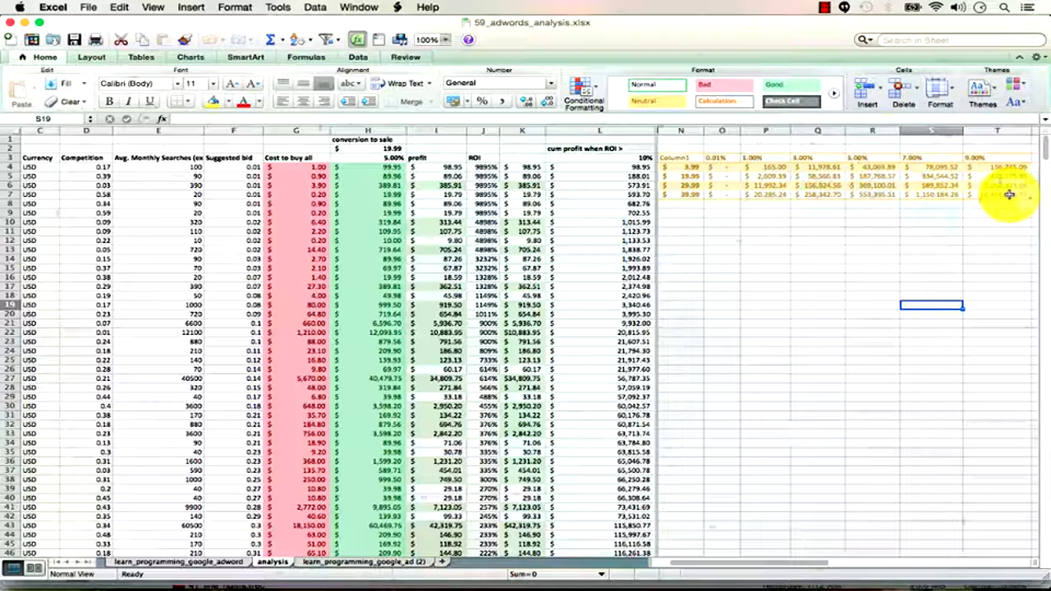
Step: In the Excel workbook 59_adwords_analysis.xlsx, copy the table in N3:T7 of the analysis sheet
drag(1008, 195, 664, 157)
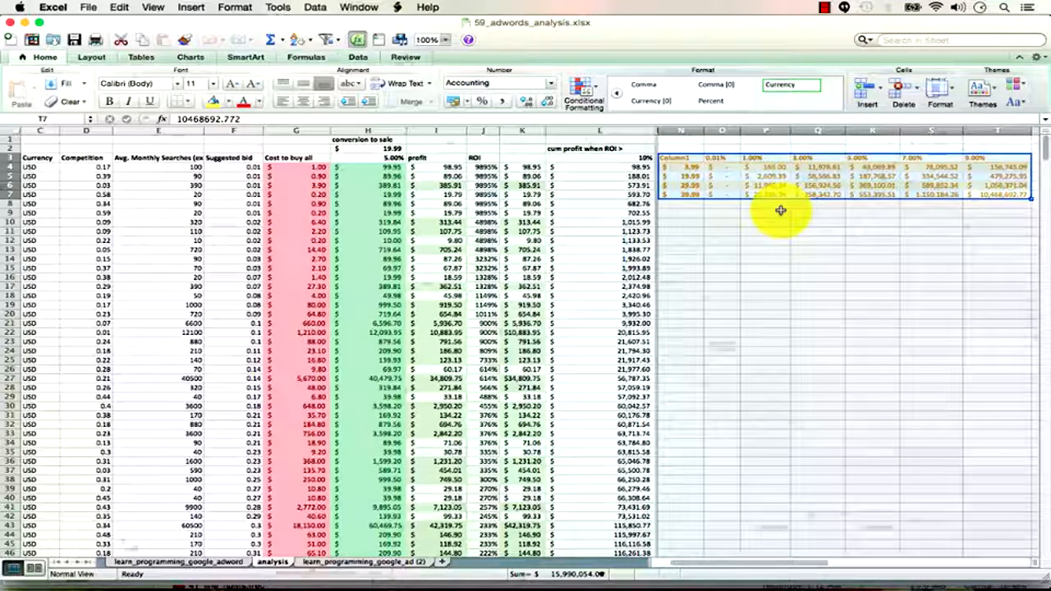
key(super+c)
right_click(753, 177)
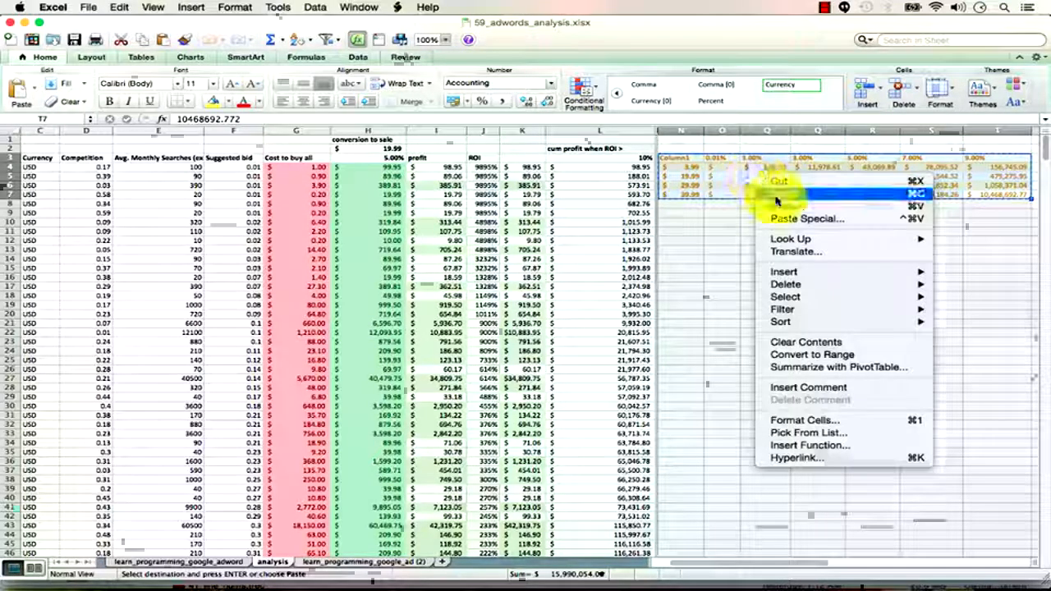
click(775, 205)
Step: Switch to the Word document 59_excel_word.docx and paste the table with the Keep Source Formatting and Link to Excel option
key(super+Tab)
key(super+Tab)
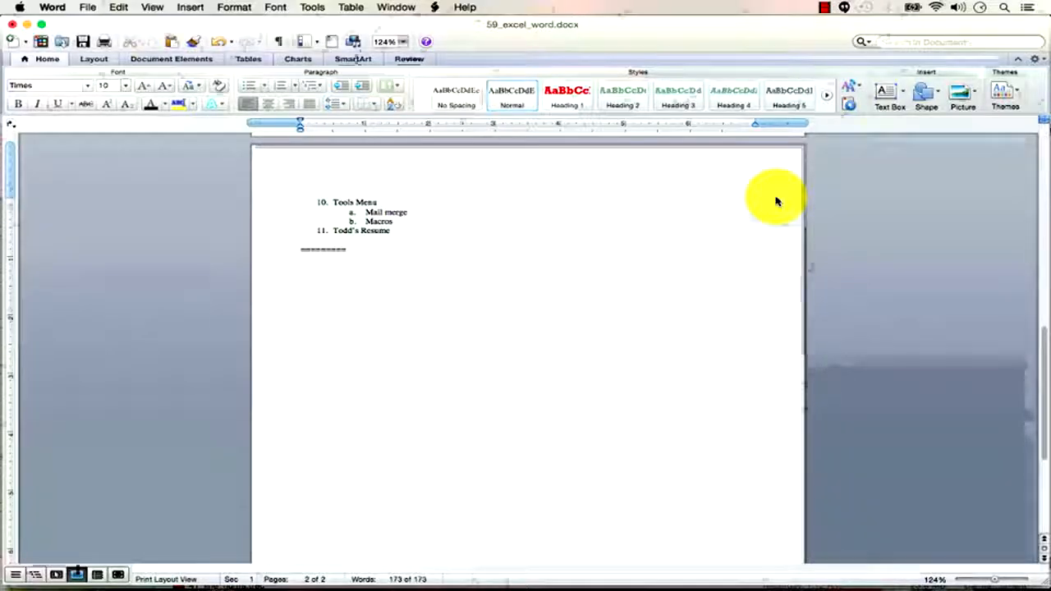
key(super+v)
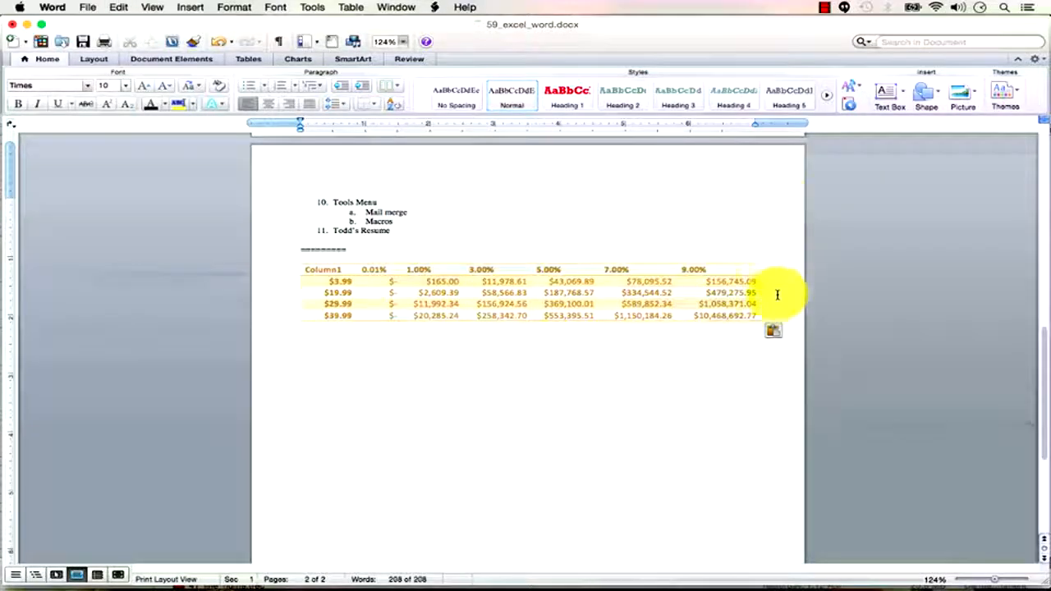
click(775, 331)
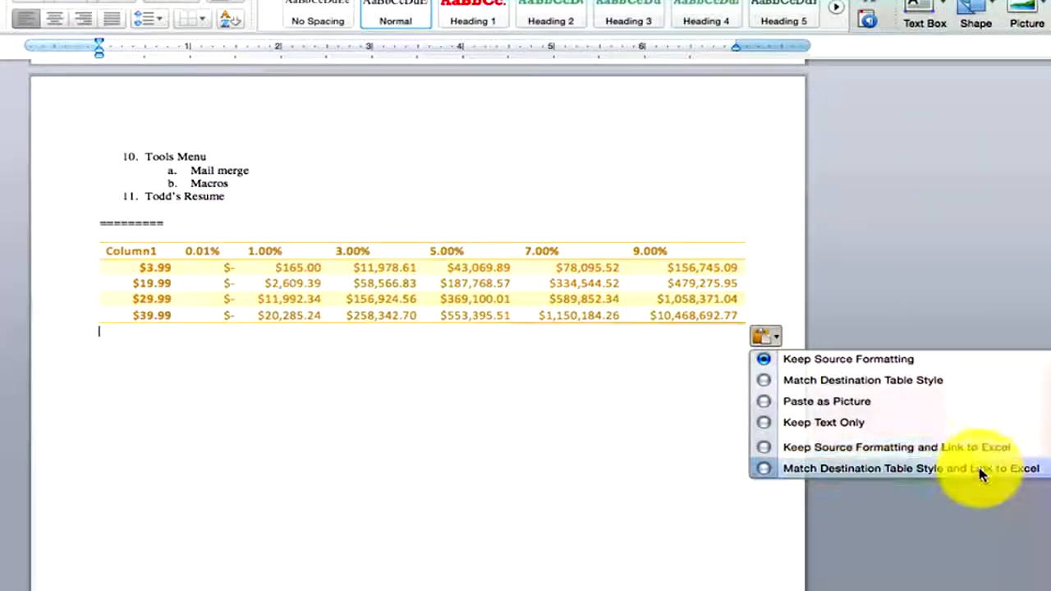
click(936, 448)
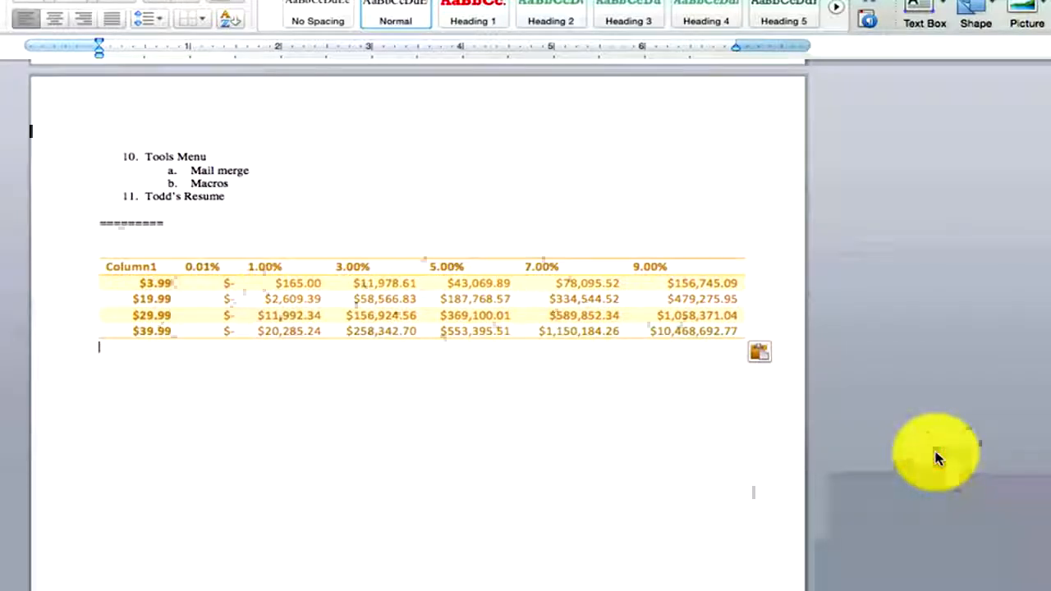
Step: Switch to Excel to view the linked table's source range, and return to the Word document
key(super+Tab)
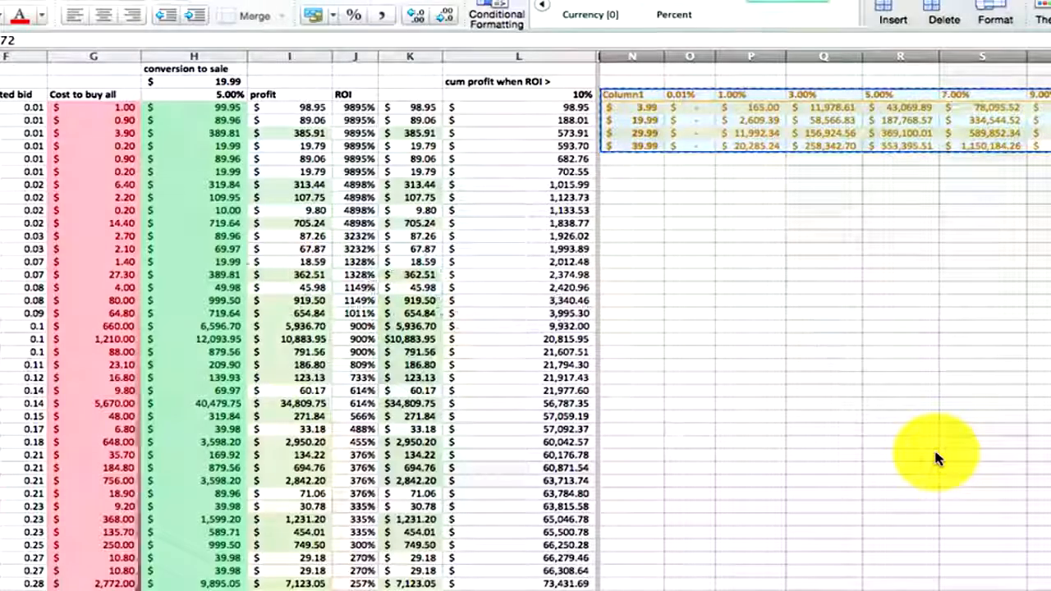
key(super+Tab)
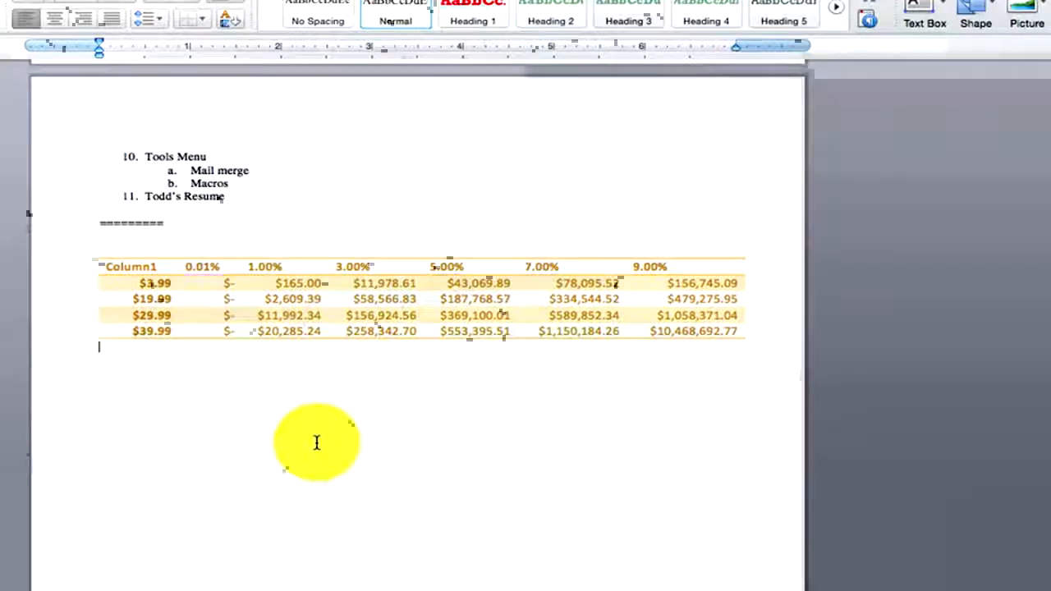
Step: Switch to Firefox and look through the instructor's Udemy profile page, including the courses under Teaching
key(super+Tab)
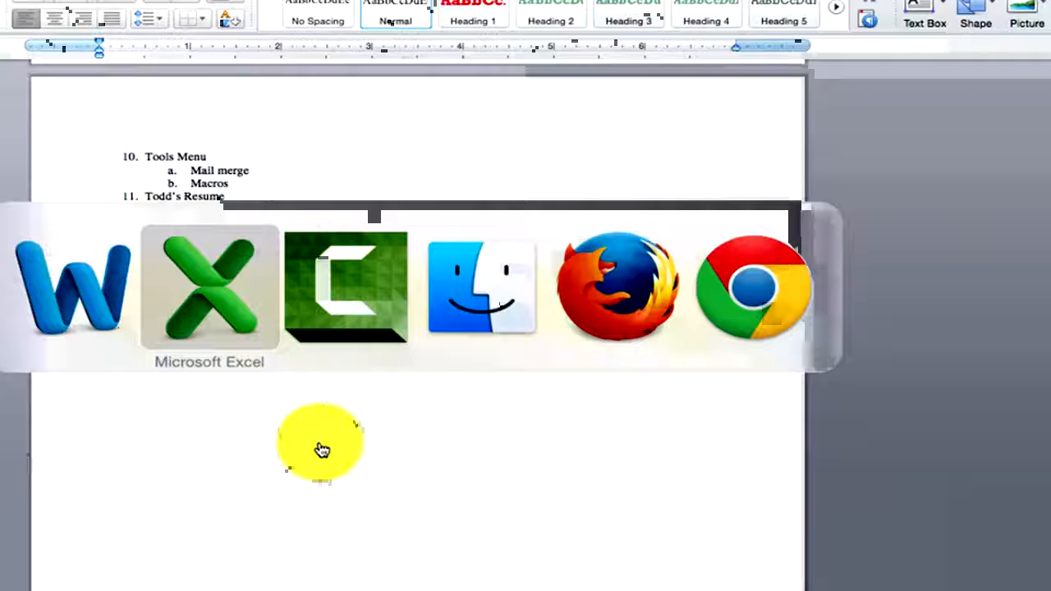
key(super+Tab)
key(super+Tab)
key(super+Tab)
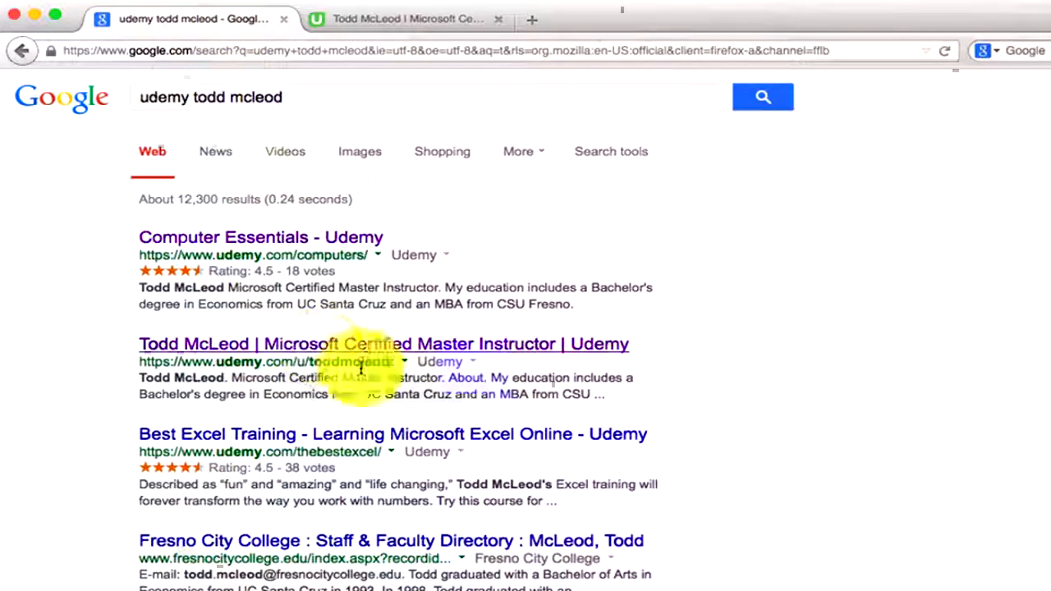
click(403, 25)
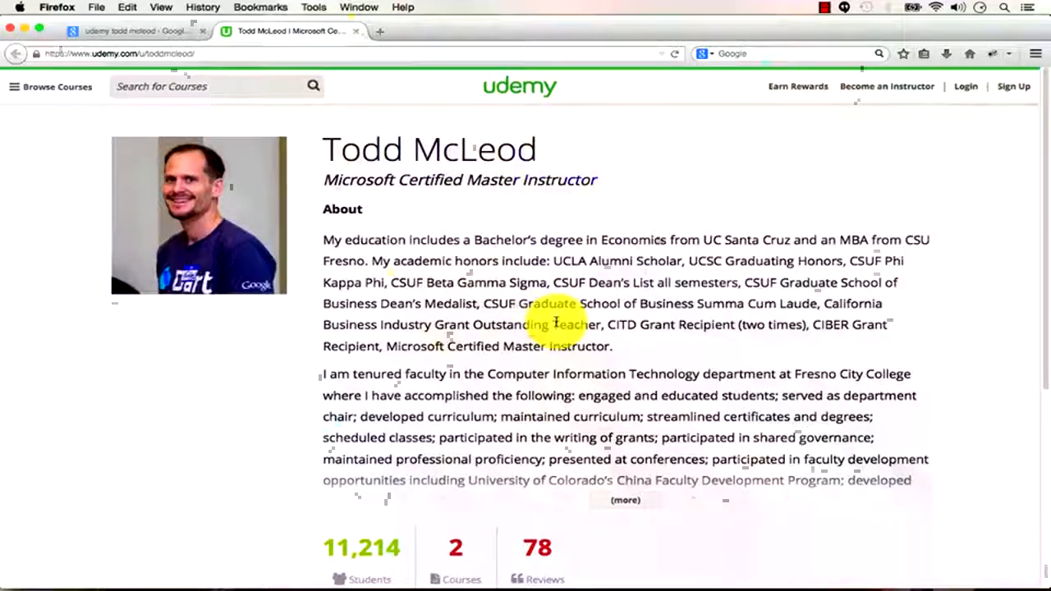
scroll(550, 325, down, 5)
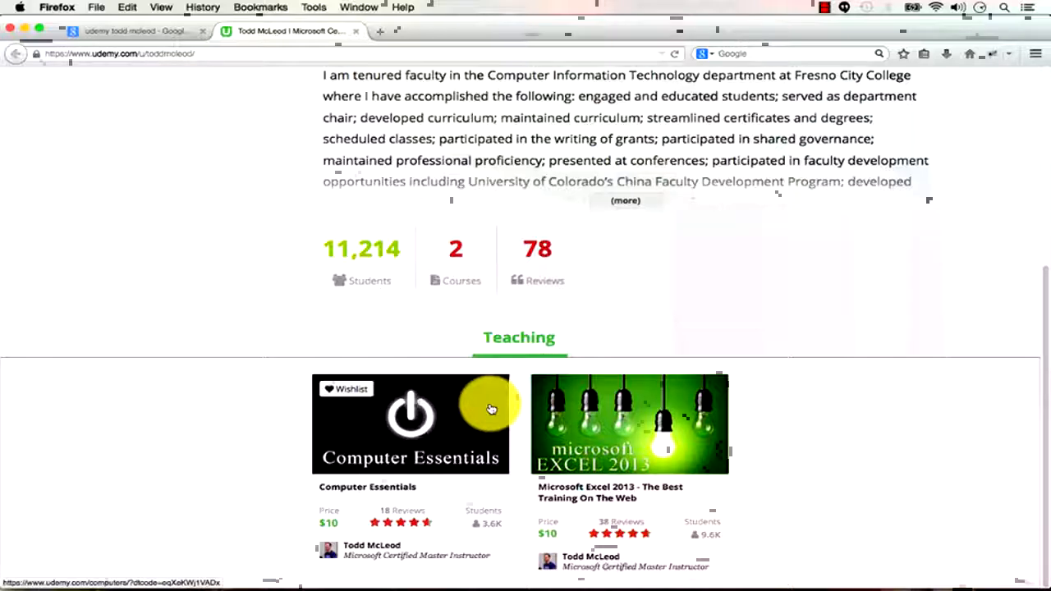
scroll(761, 437, up, 5)
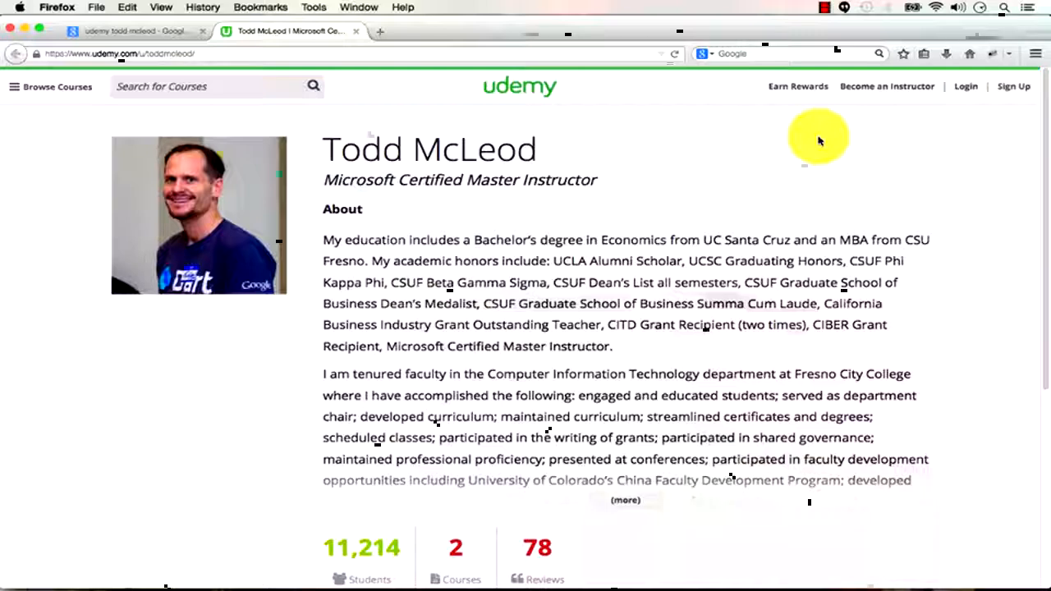
Step: Switch between the Excel workbook and the Word document to compare the source range with the pasted table
key(super+Tab)
key(super+Tab)
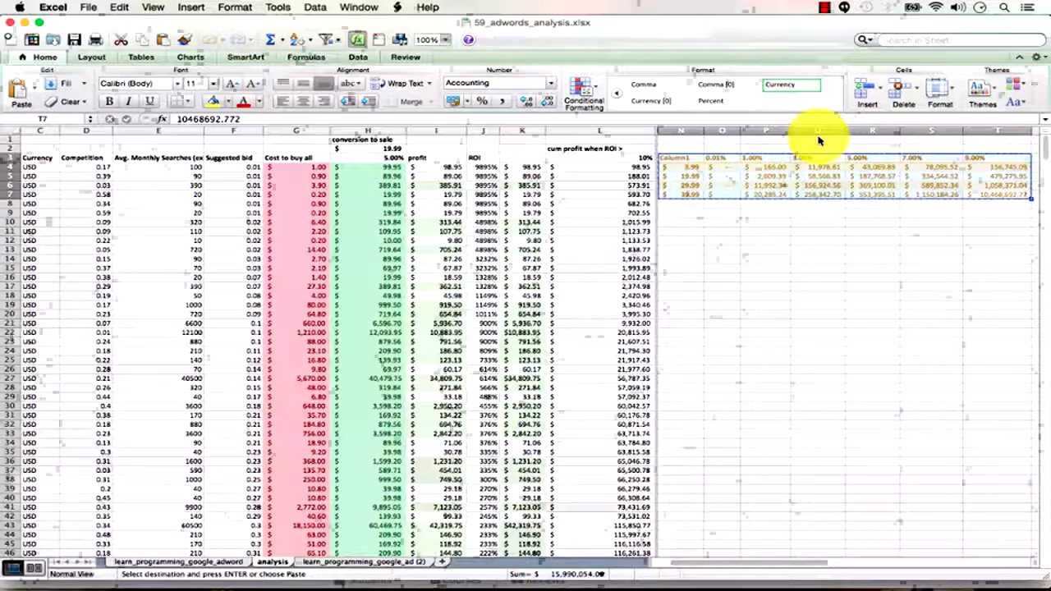
key(super+Tab)
key(super+Tab)
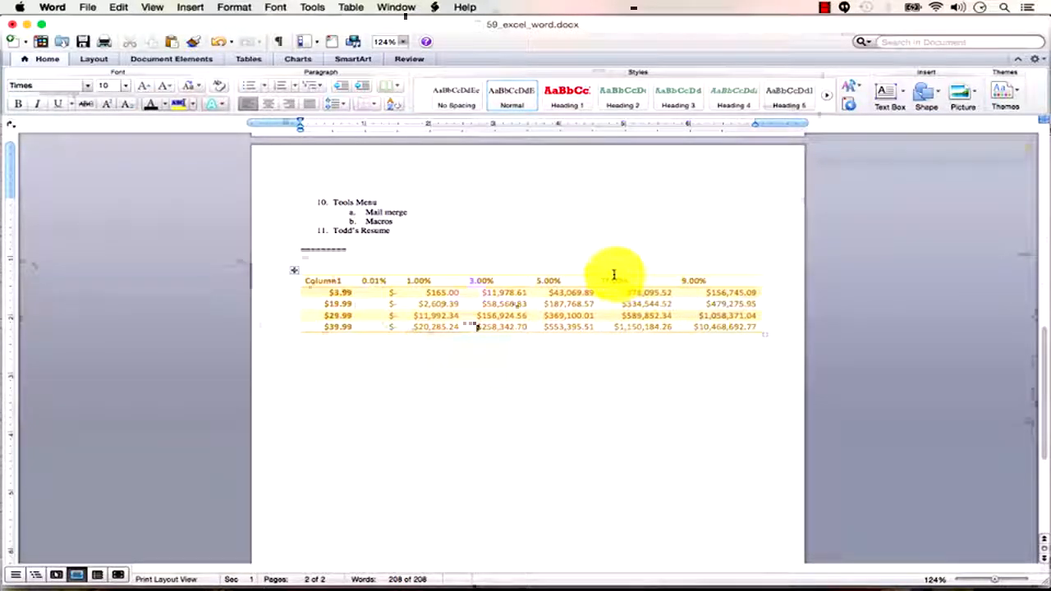
key(super+Tab)
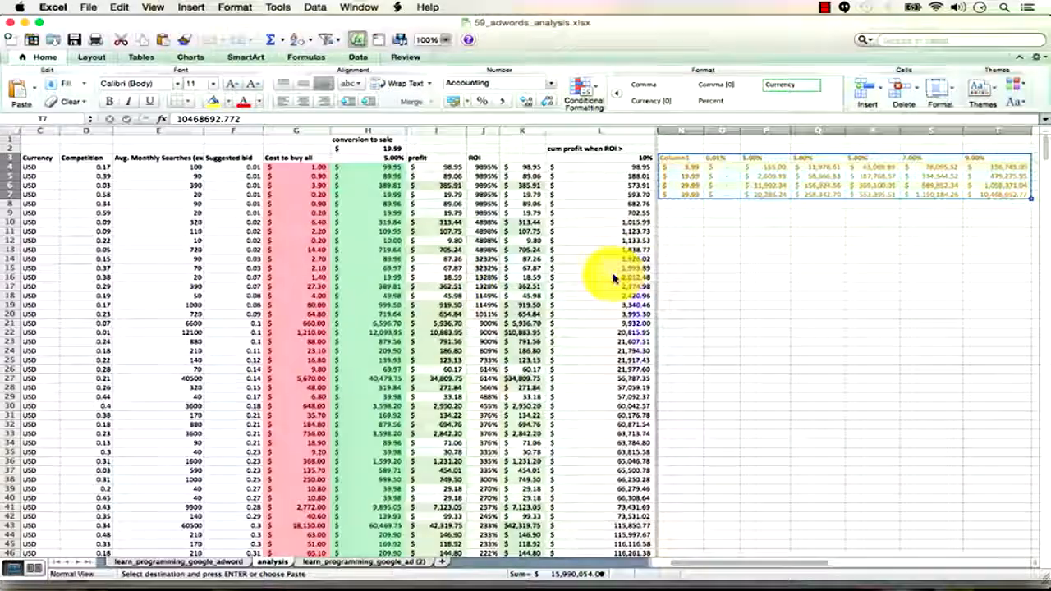
key(super+Tab)
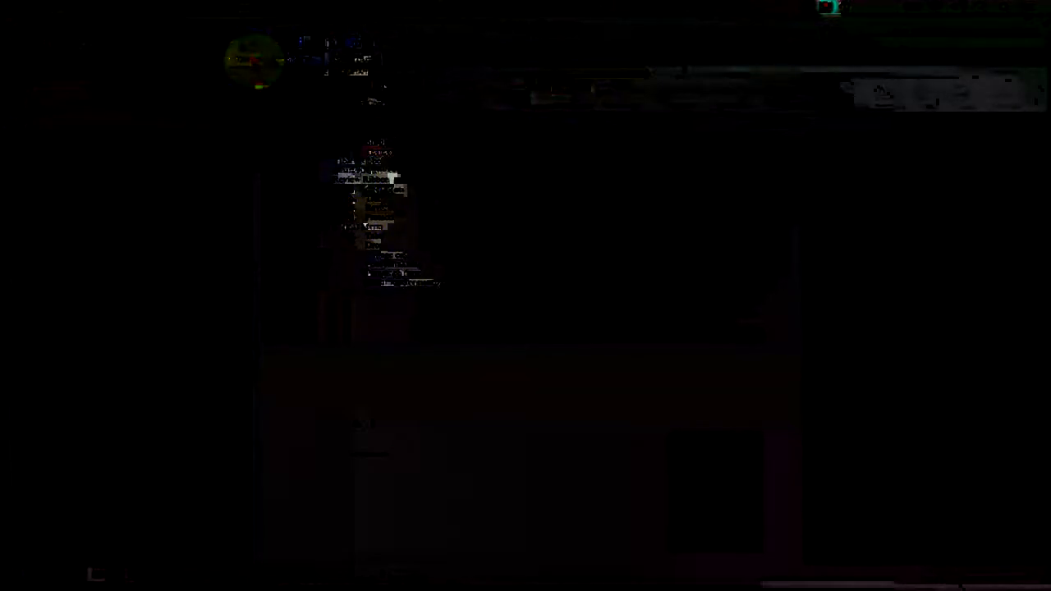
Step: Insert a 2-D pie chart below the separator line at the end of the list, and delete it
click(254, 57)
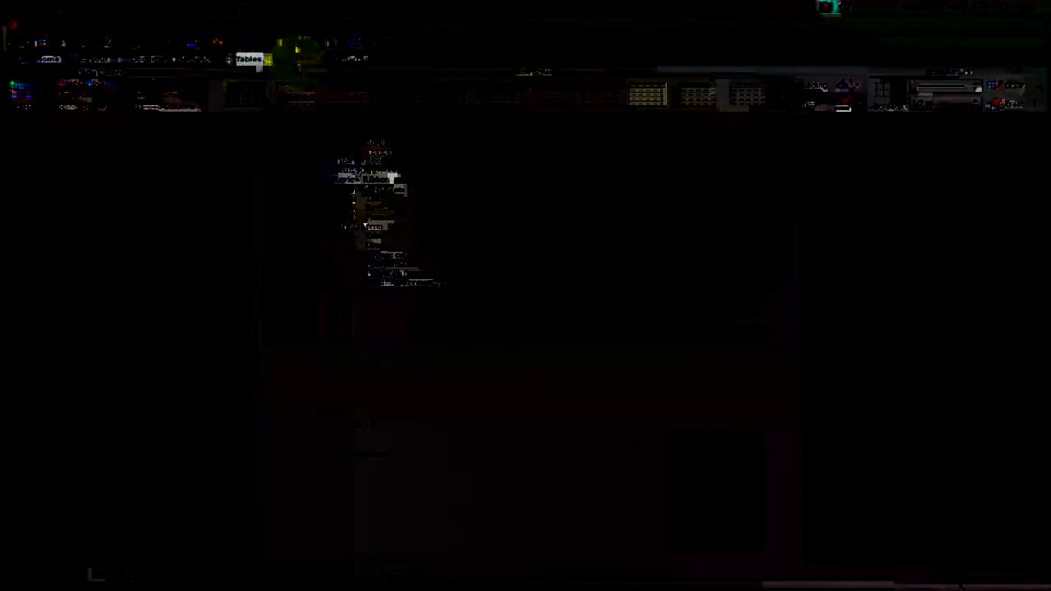
click(296, 63)
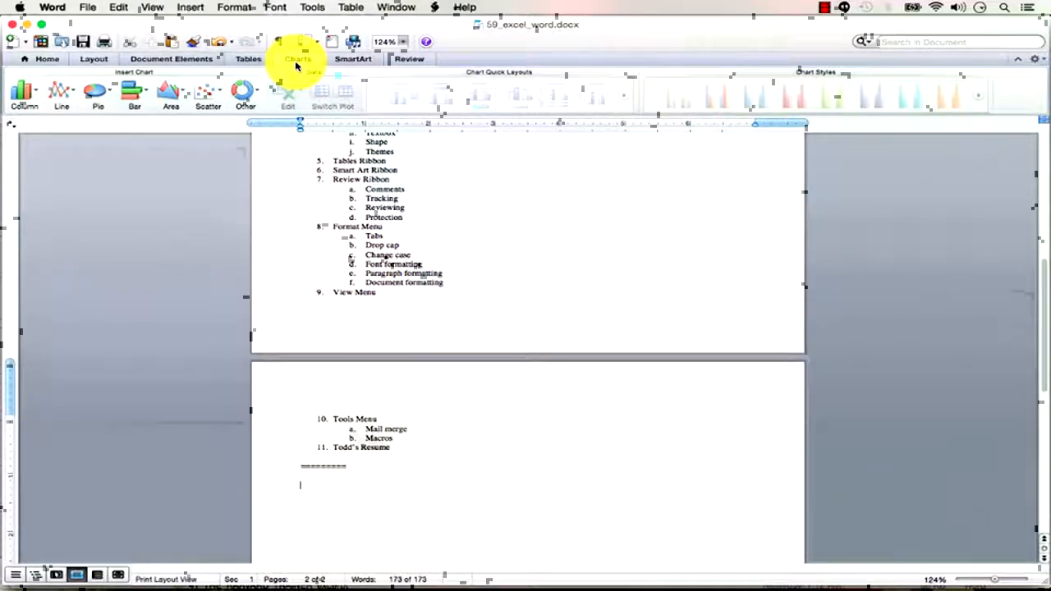
click(98, 92)
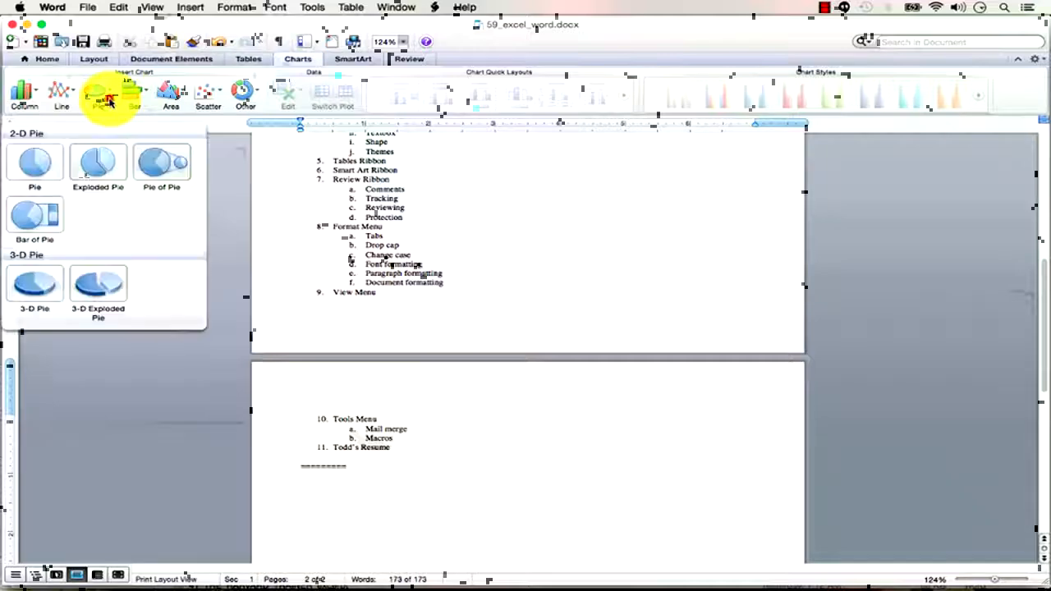
click(43, 160)
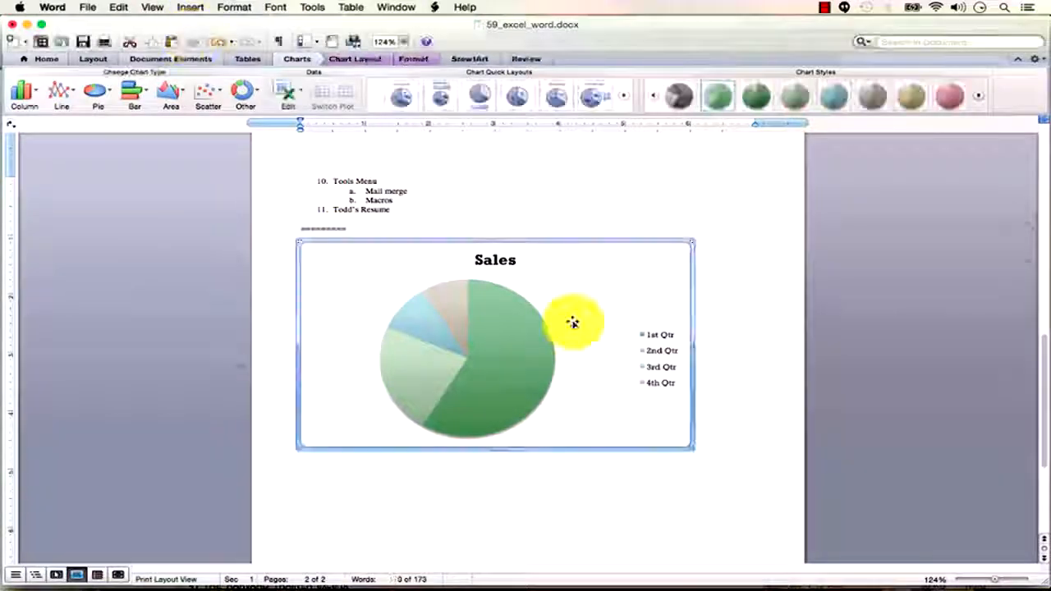
key(Delete)
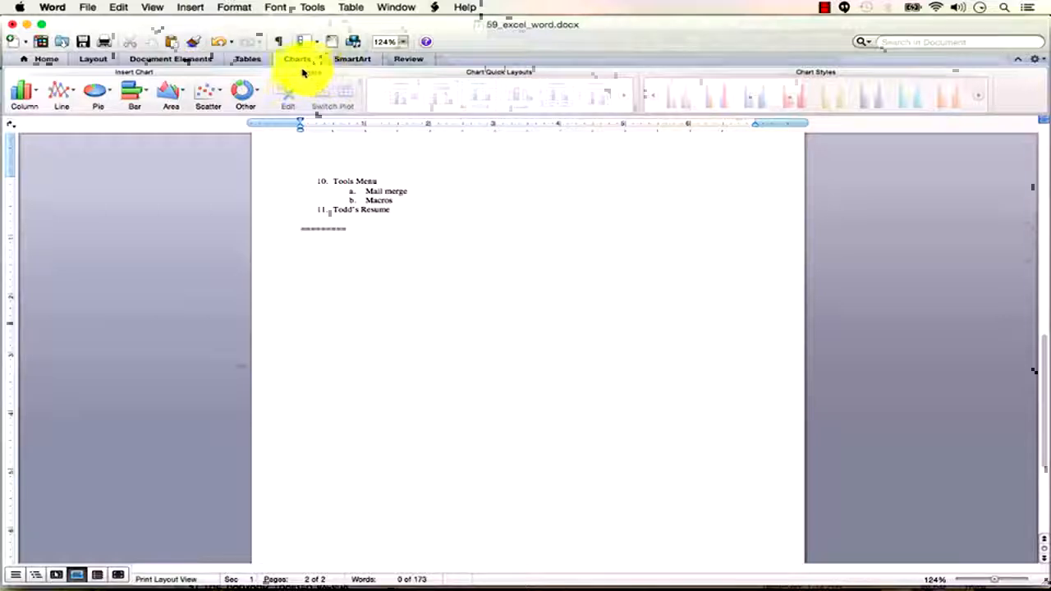
click(253, 63)
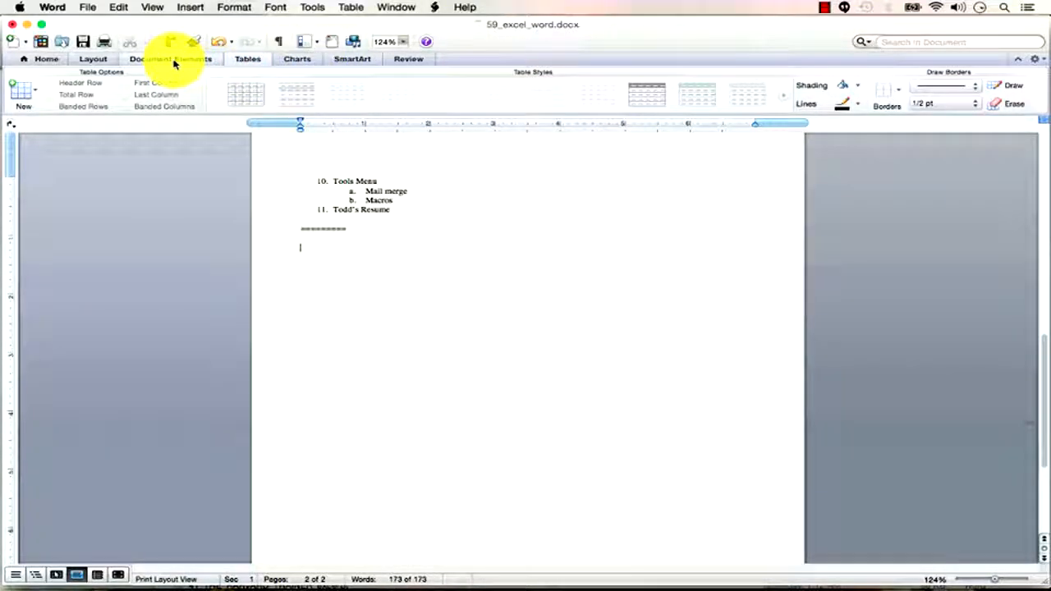
click(299, 59)
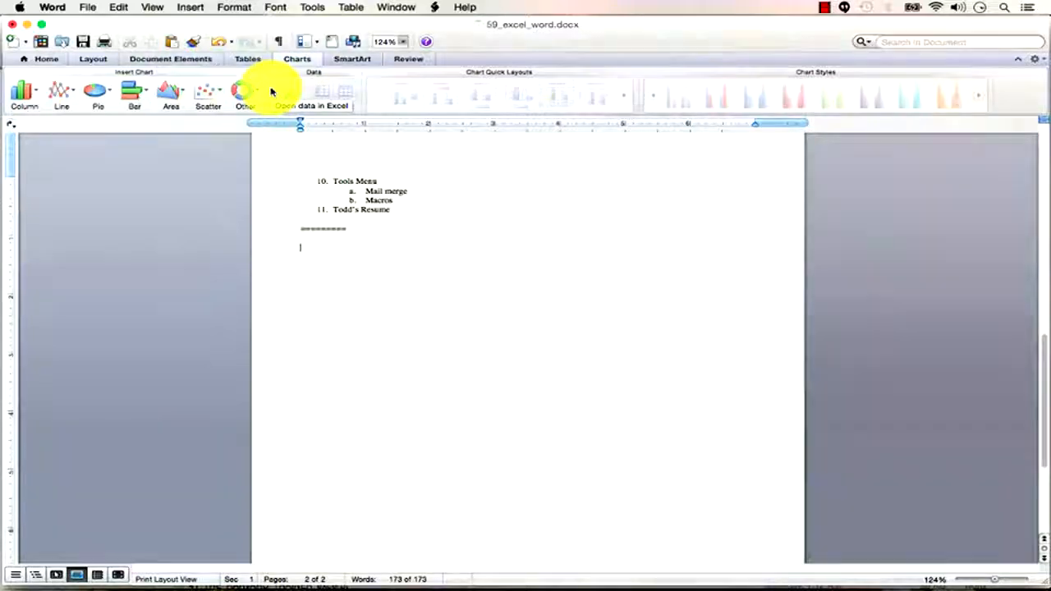
Step: Insert the last SmartArt graphic of the Cycle category, the linked circle arrows, below the separator line
click(359, 62)
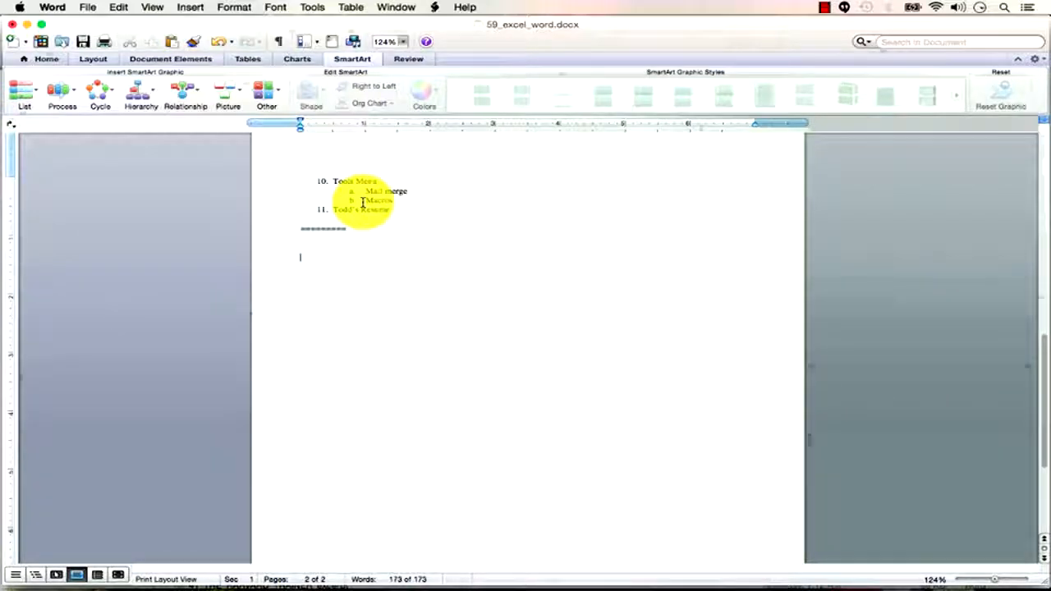
click(109, 97)
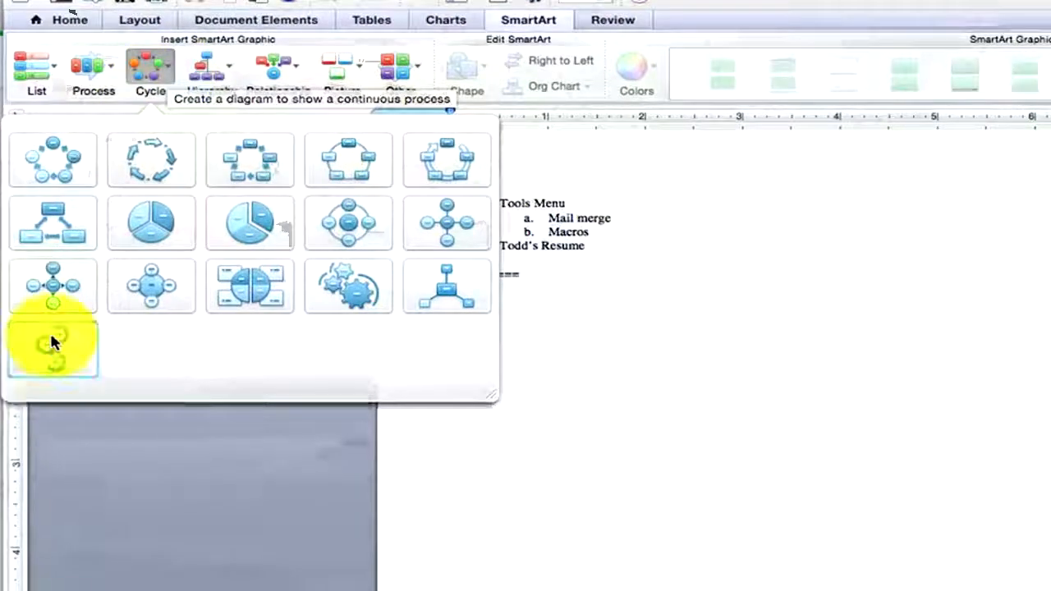
click(52, 342)
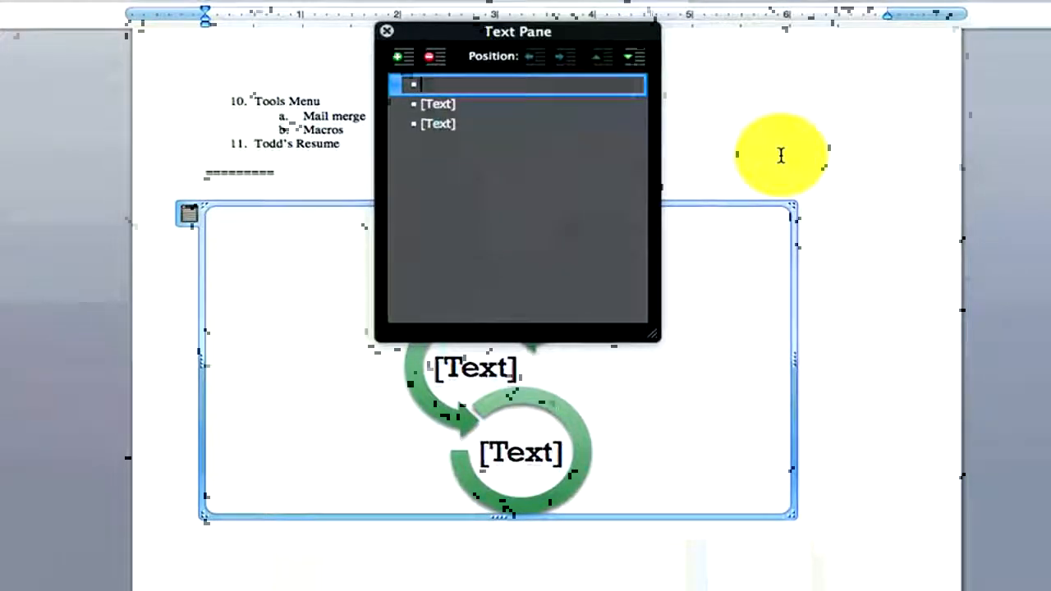
Step: Fill the three SmartArt text items with "invest", "hmmm" and "profit", keeping them all at the same level
text(invest)
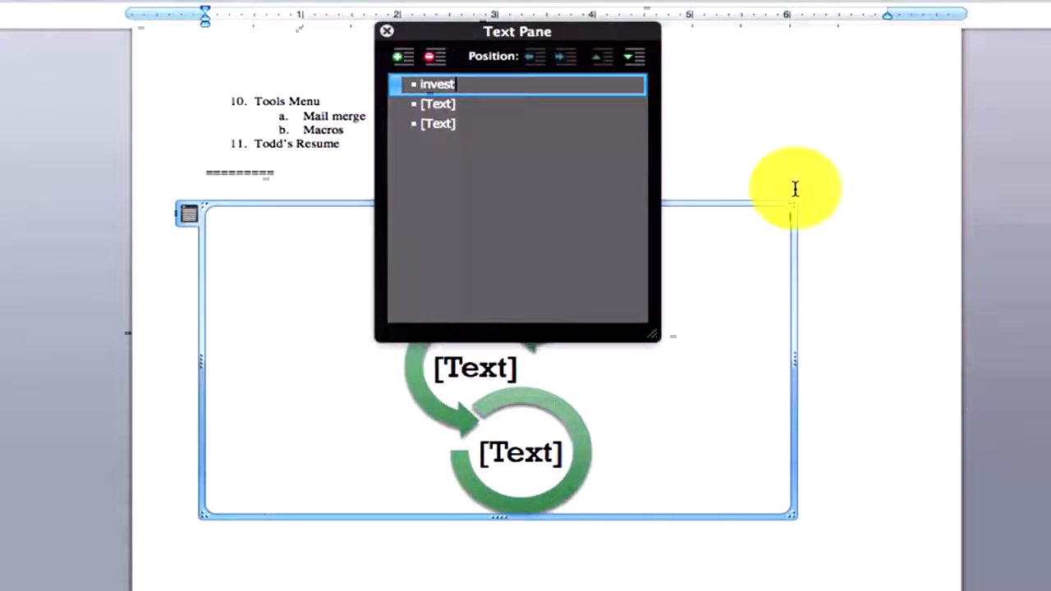
click(456, 104)
text(hmmm)
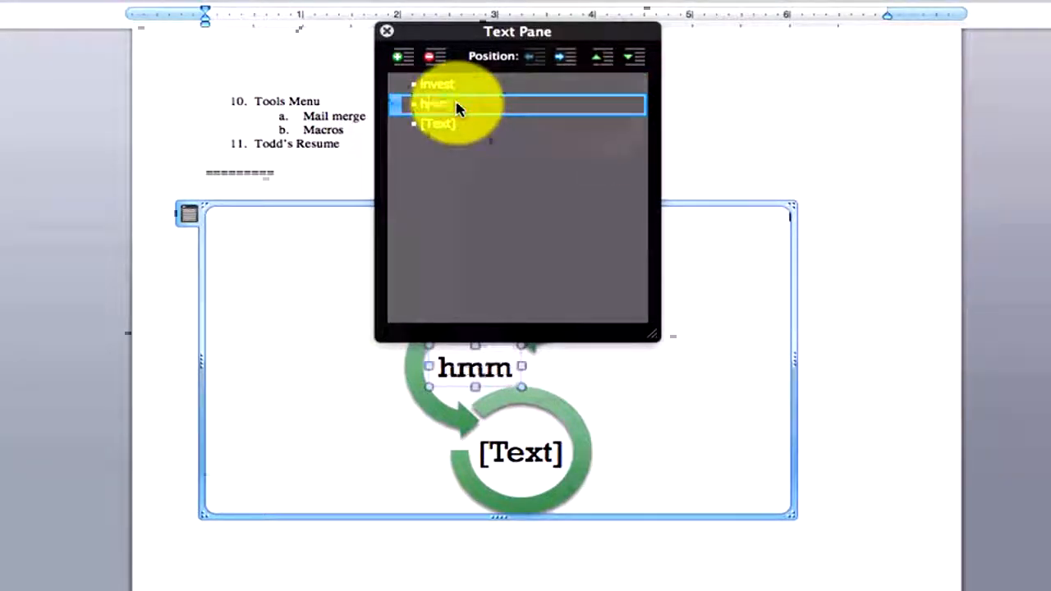
key(Tab)
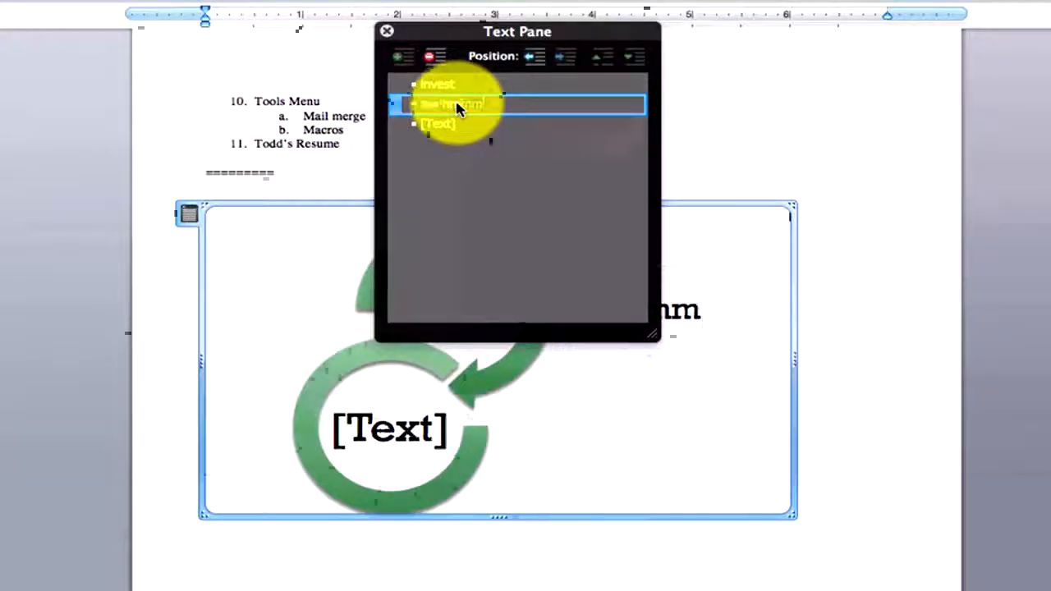
key(shift+Tab)
click(448, 125)
text(profit)
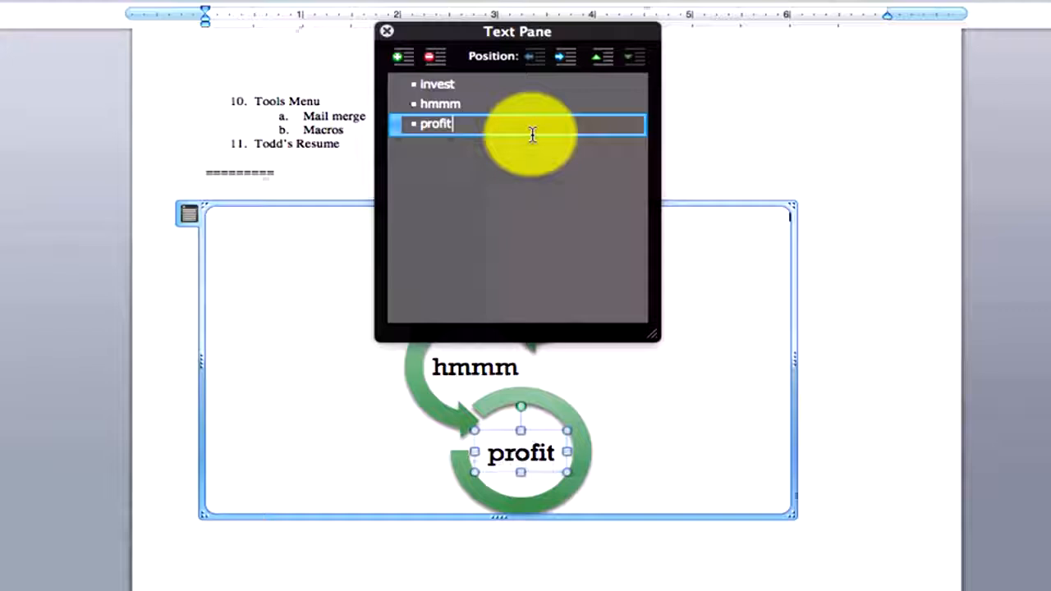
Step: Add three more SmartArt items reading "another item", "ice cream" and "barking dog"
key(Return)
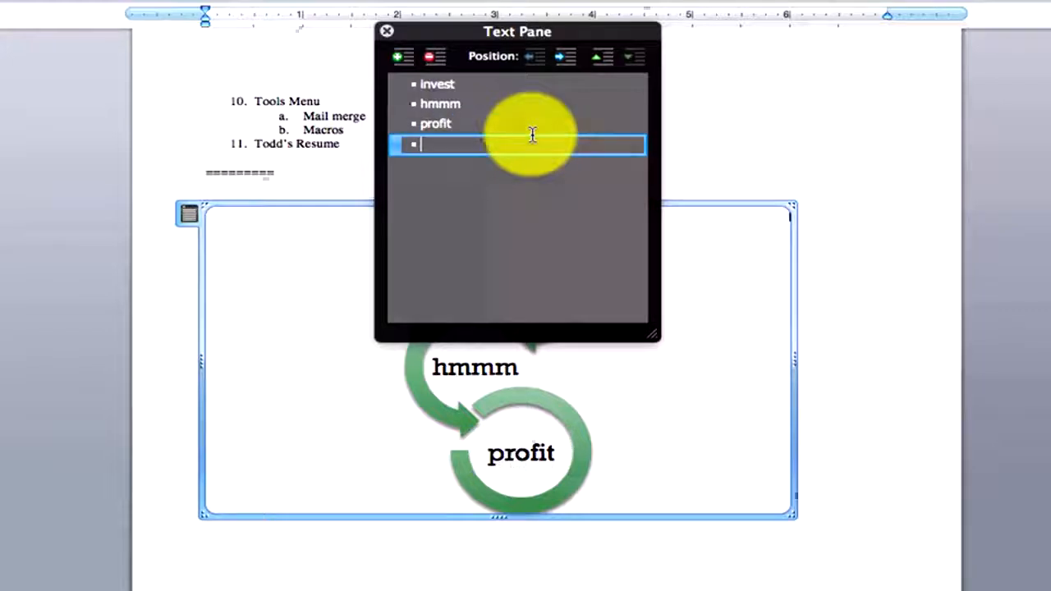
text(another item)
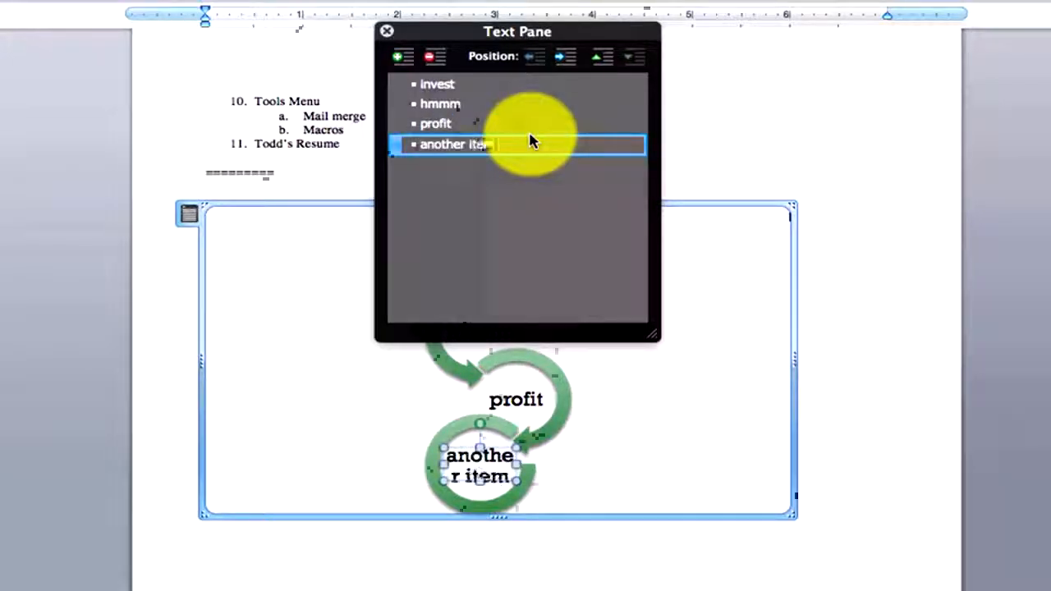
key(Return)
text(ice cream)
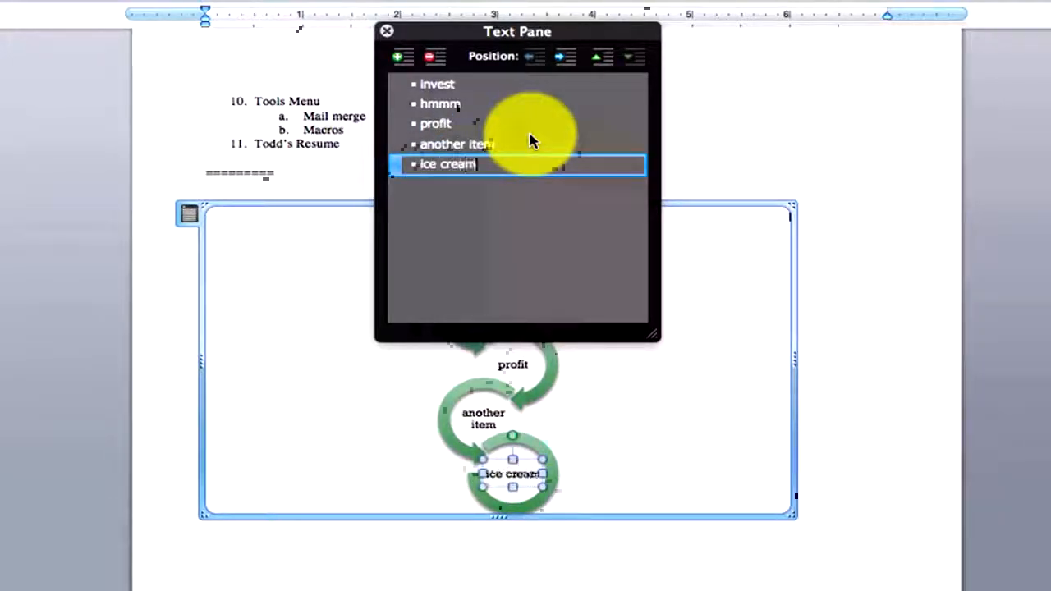
key(Return)
text(barking dog)
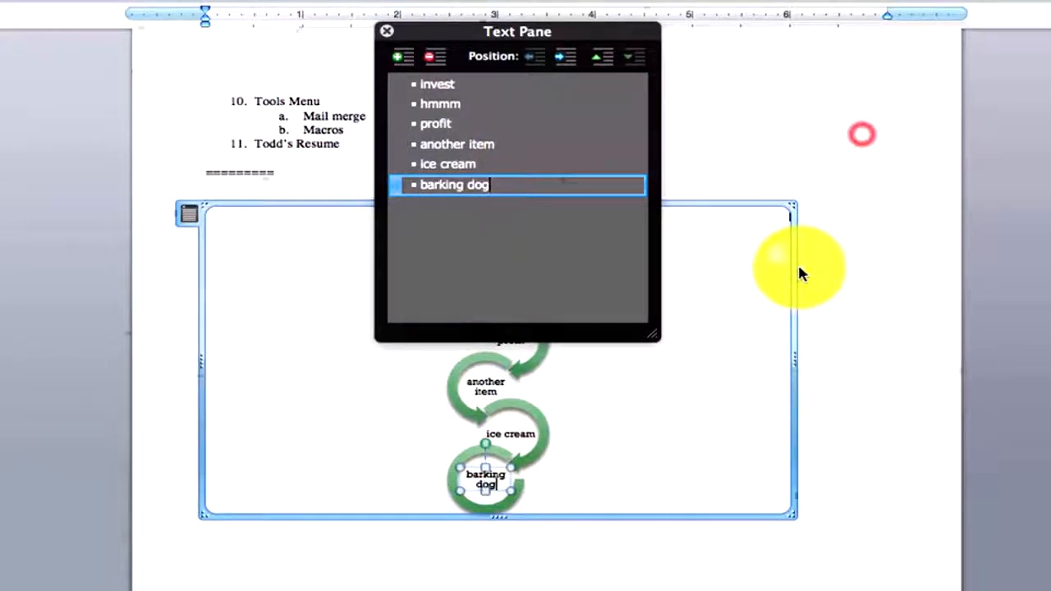
Step: Close the SmartArt text pane and enlarge the graphic to about 7 inches wide and 4.47 inches high
click(389, 33)
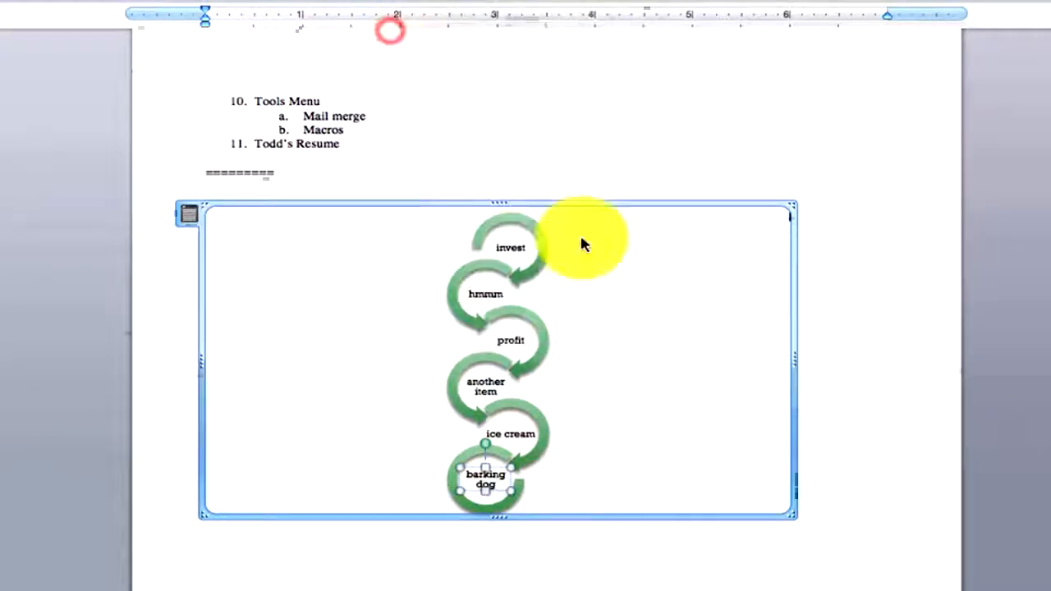
drag(790, 510, 826, 580)
click(636, 138)
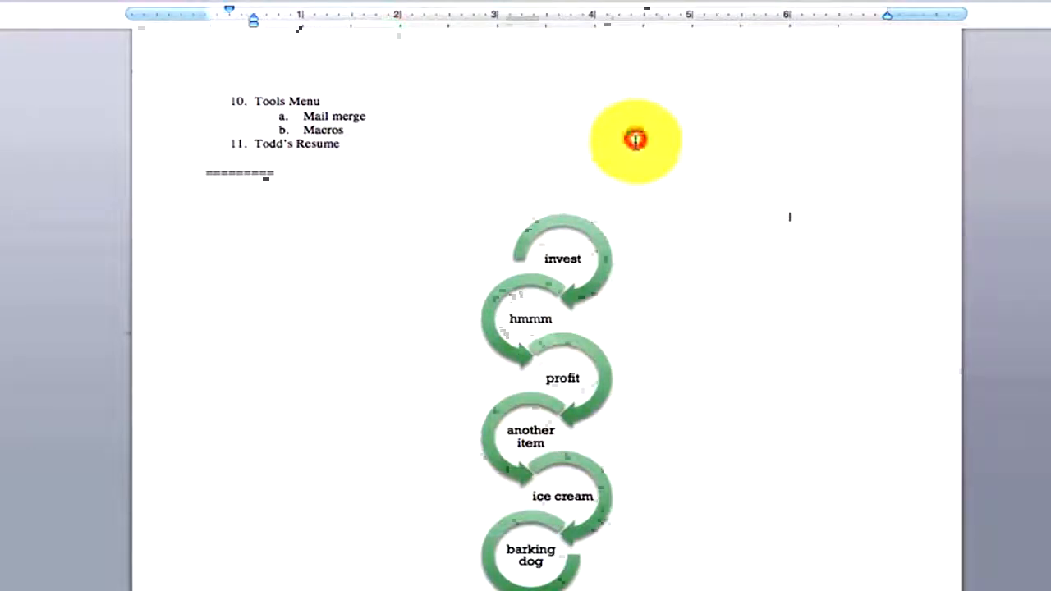
Step: Select the SmartArt graphic and examine its formatting options, its graphic styles, and the Matrix, Pyramid and Relationship layouts
click(590, 245)
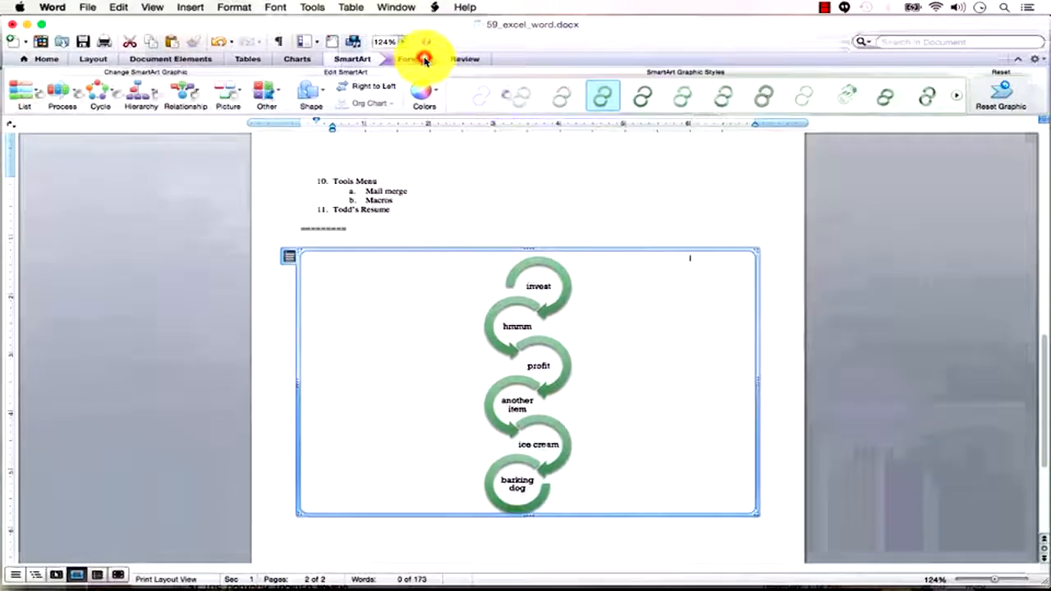
click(415, 59)
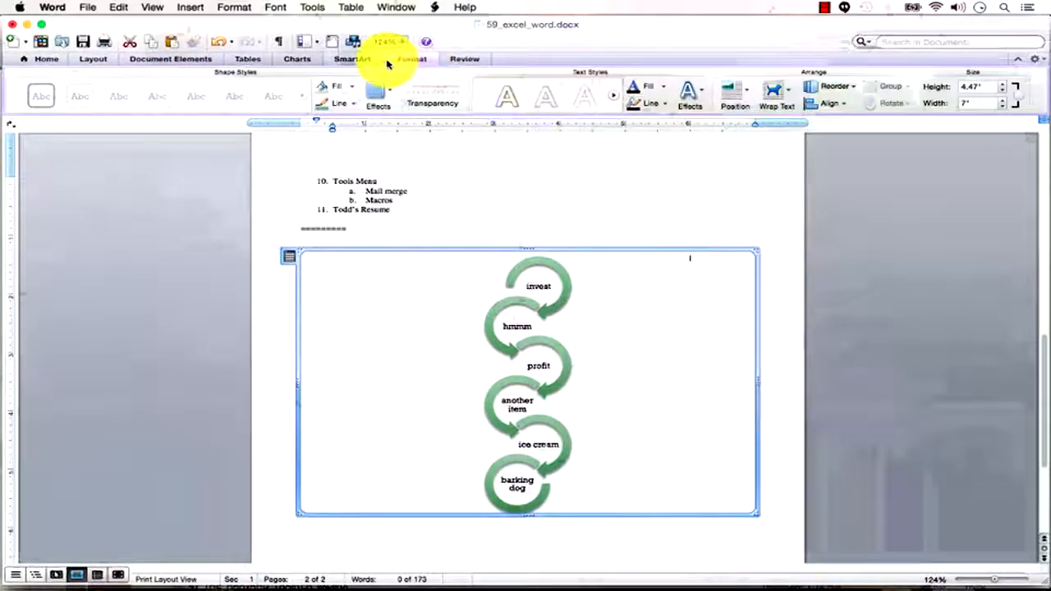
click(361, 59)
click(585, 90)
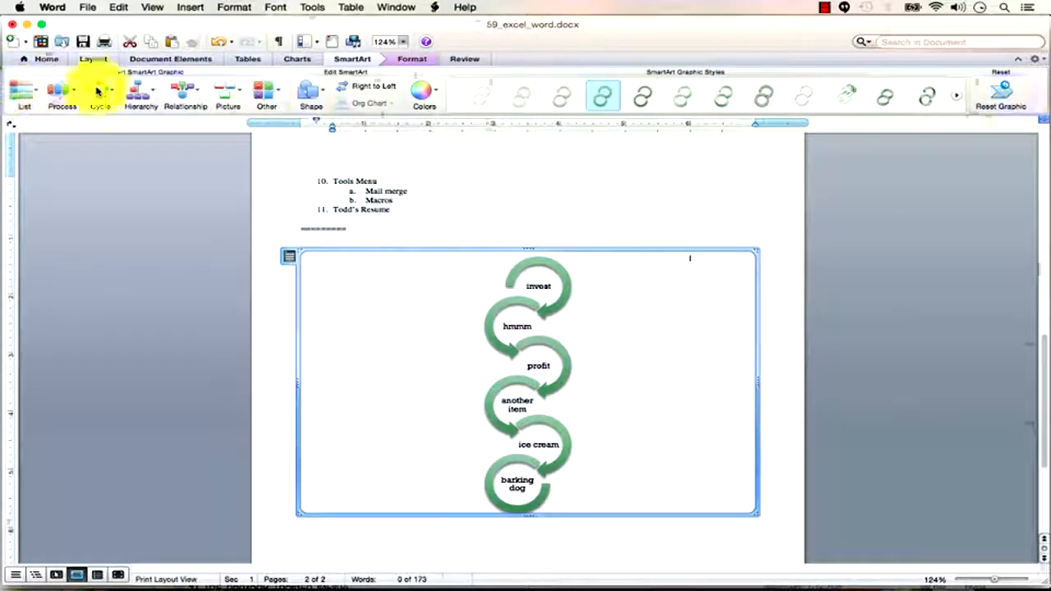
click(282, 91)
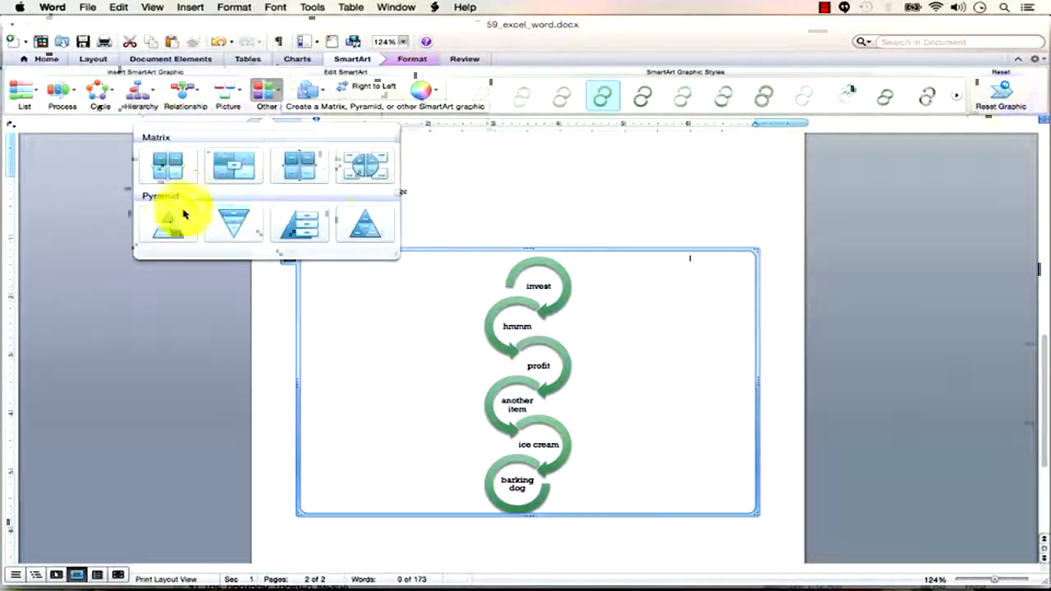
click(198, 93)
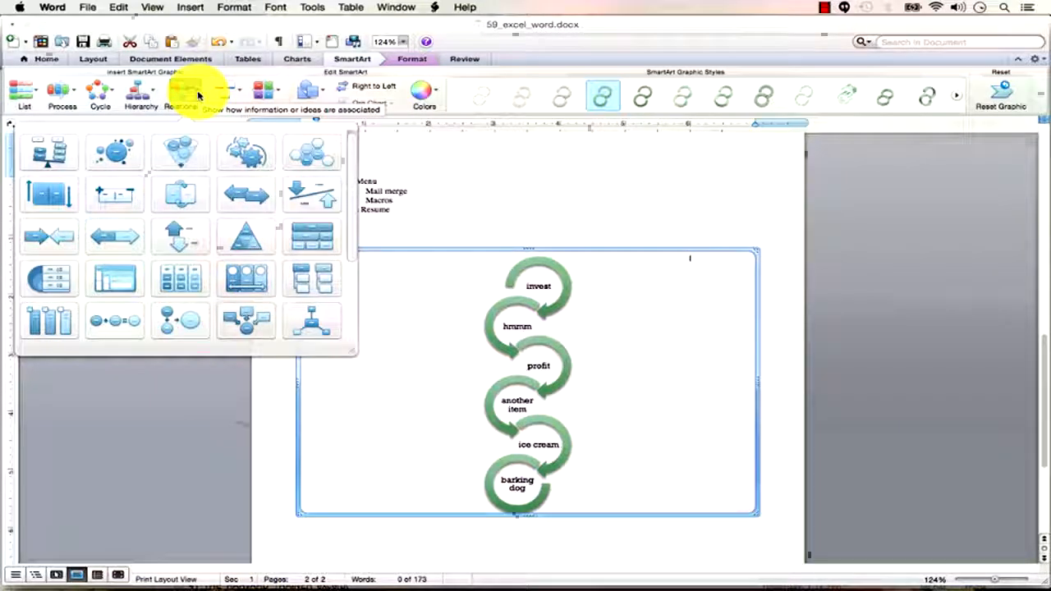
click(198, 96)
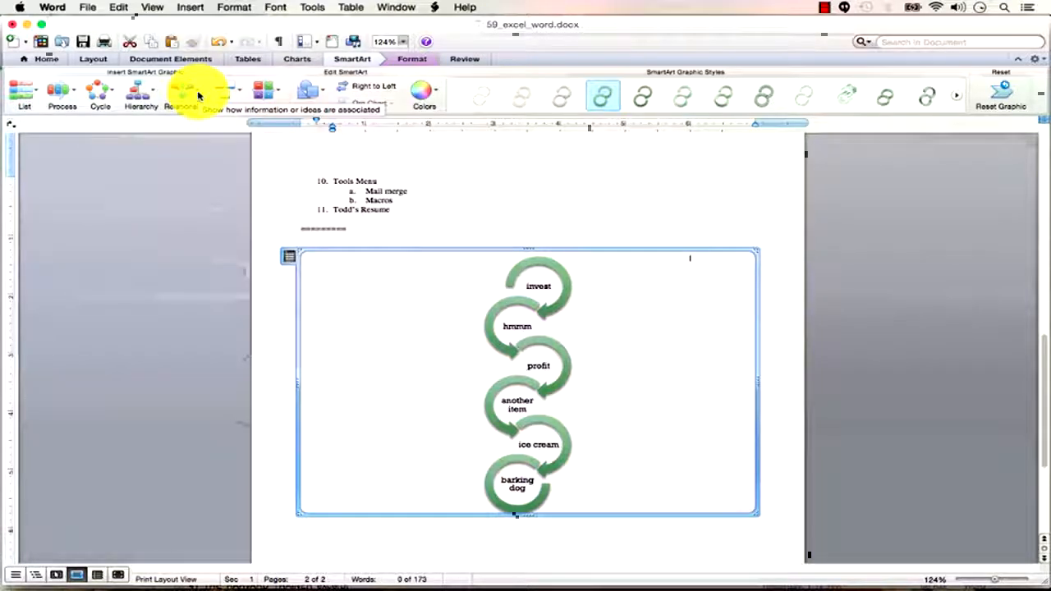
click(776, 341)
click(518, 312)
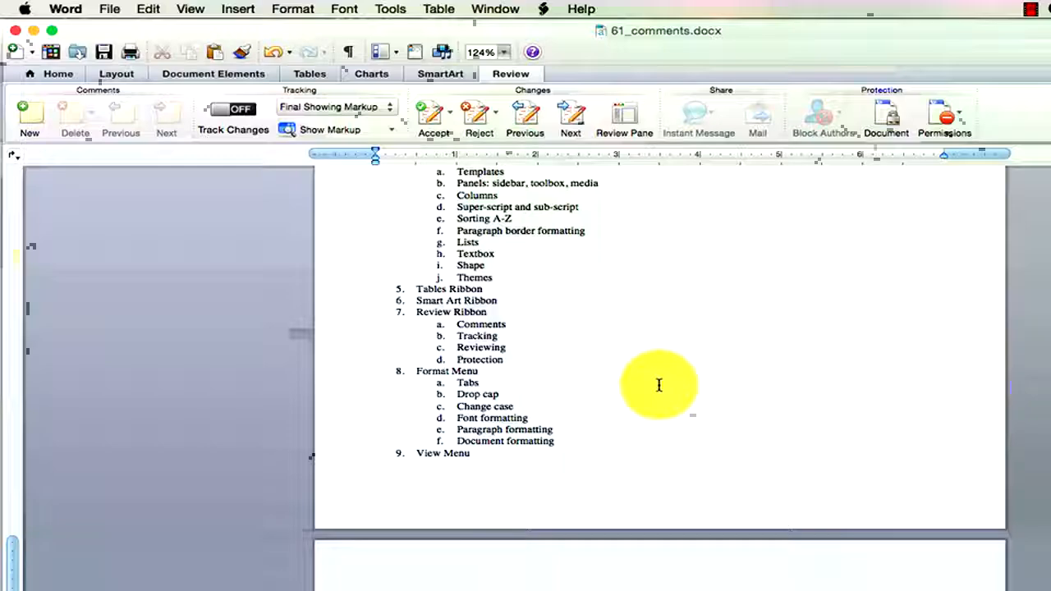
Step: Switch from 61_comments.docx to the open document 61_THE_HARVARD_TRAINER_excerpt.doc
click(505, 9)
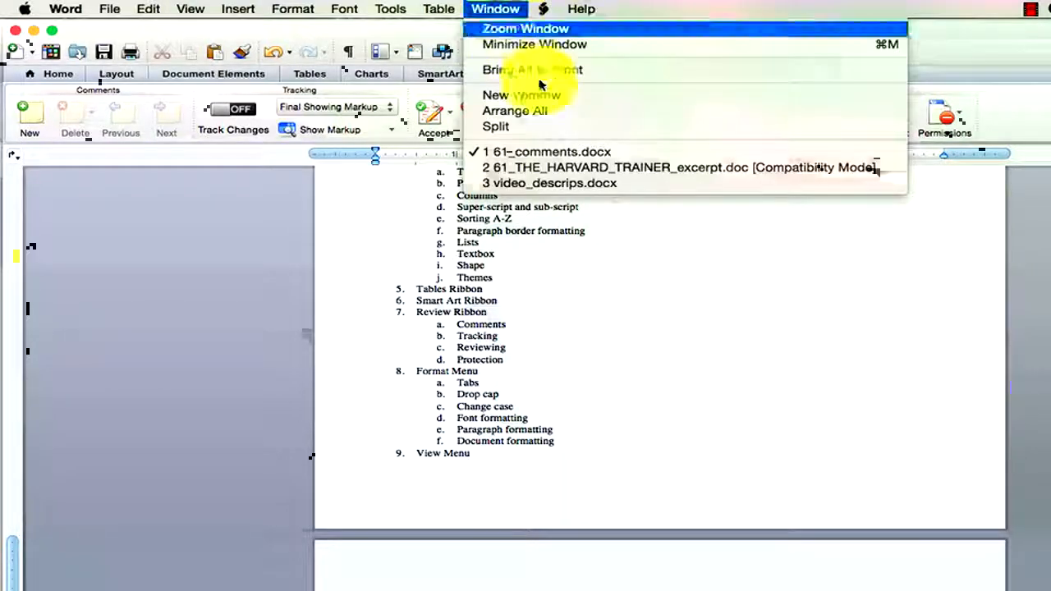
click(574, 167)
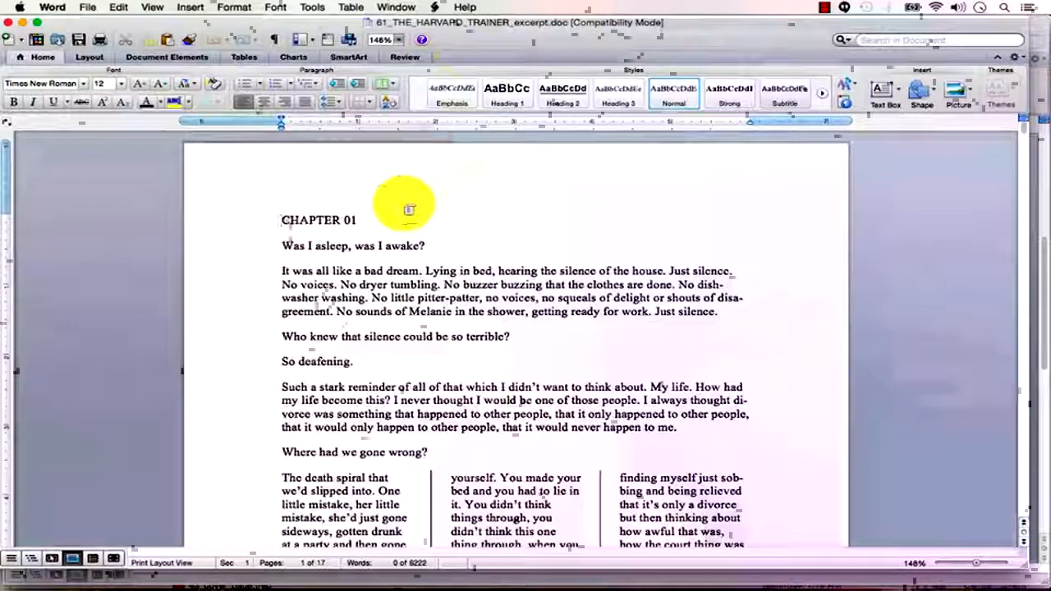
Step: Add a comment to "The" opening the columns: "Do you really think we should have columns in the first chapter of the book? They're used nowhere else."
scroll(411, 207, down, 3)
scroll(408, 209, down, 3)
click(292, 278)
click(287, 278)
double_click(287, 278)
click(404, 57)
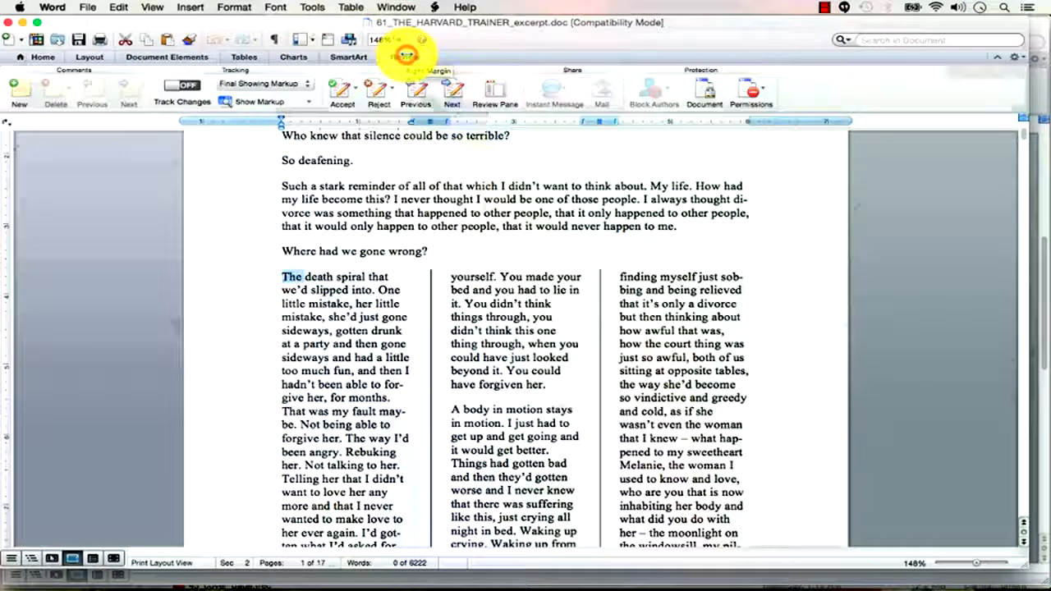
click(20, 86)
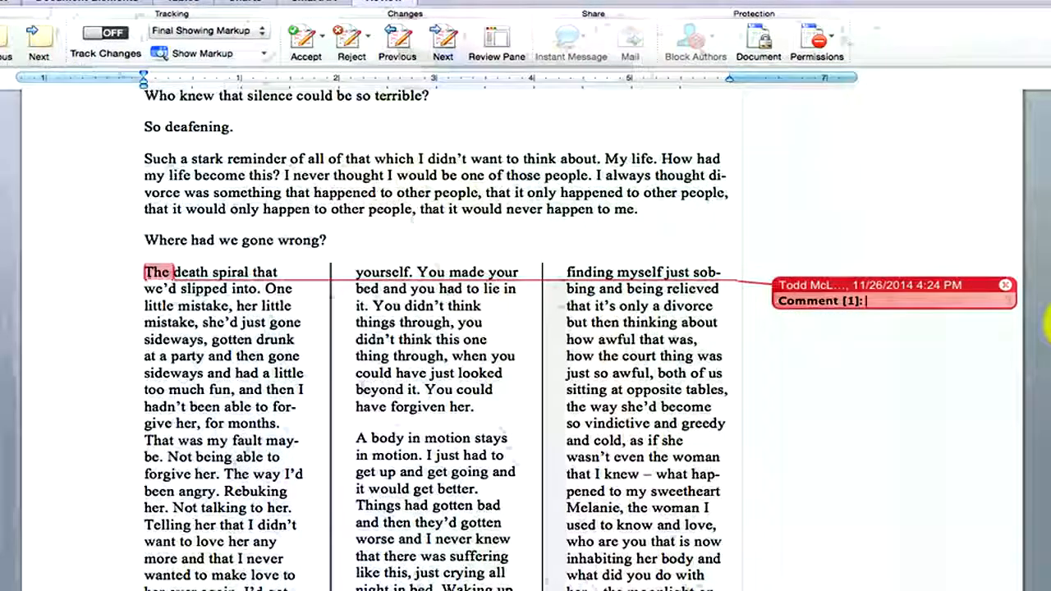
text(Do you really)
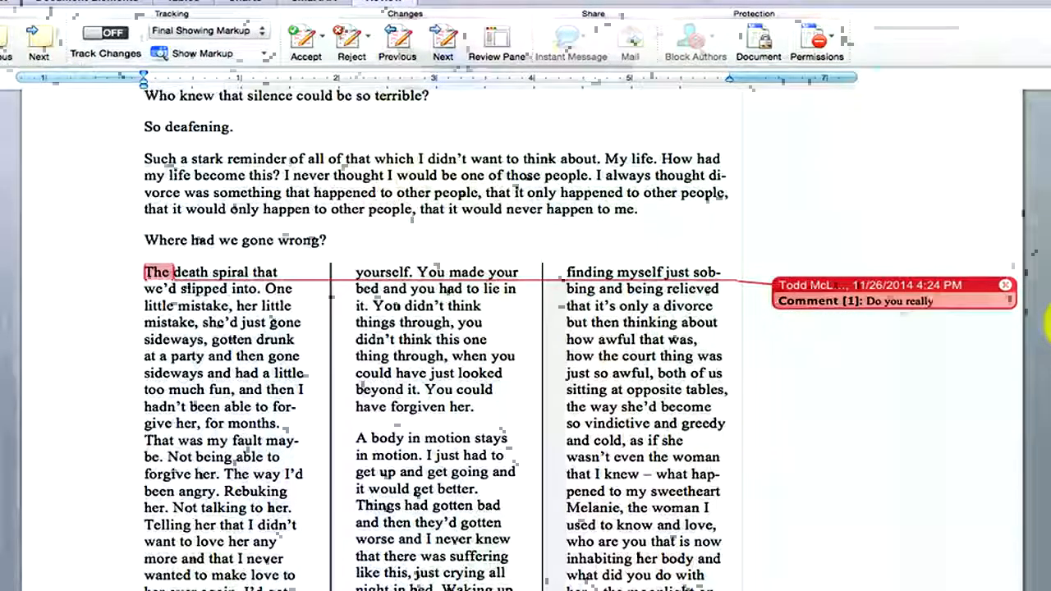
text( think we should have columns in the first chapt)
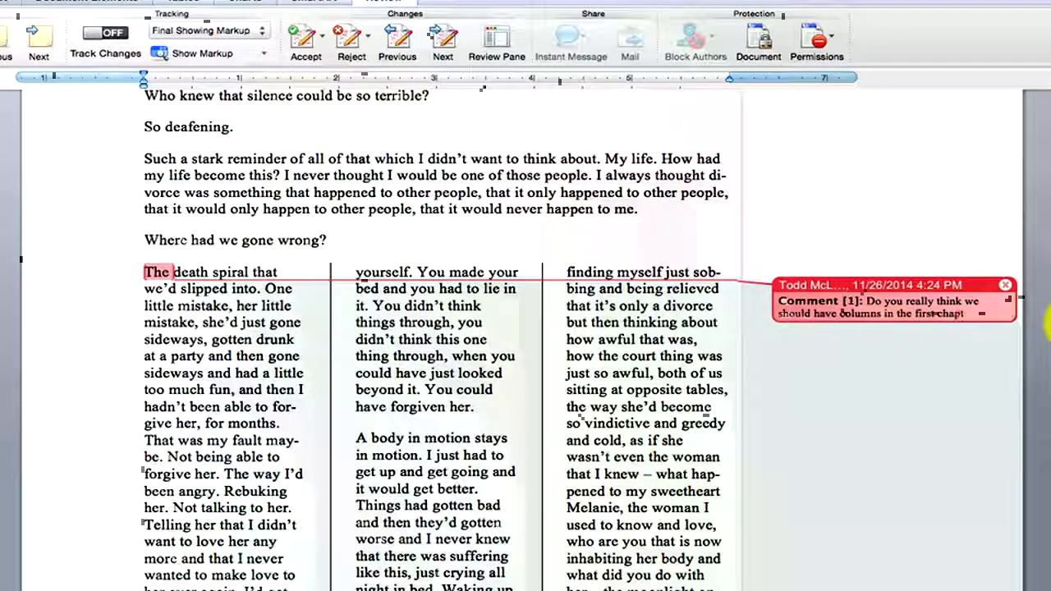
text(er of the book? They're used nowhere)
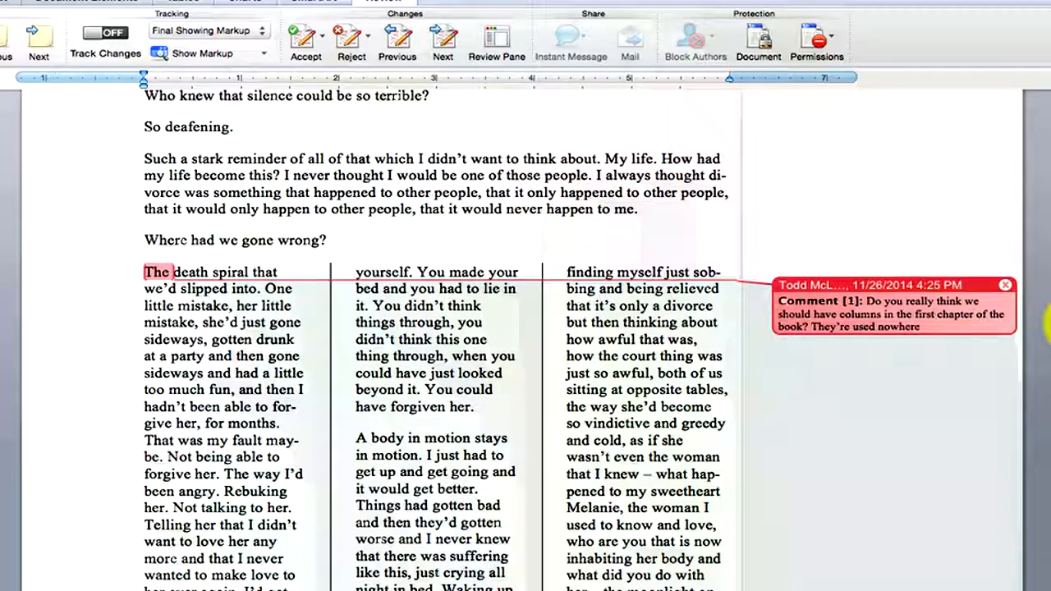
text( else.)
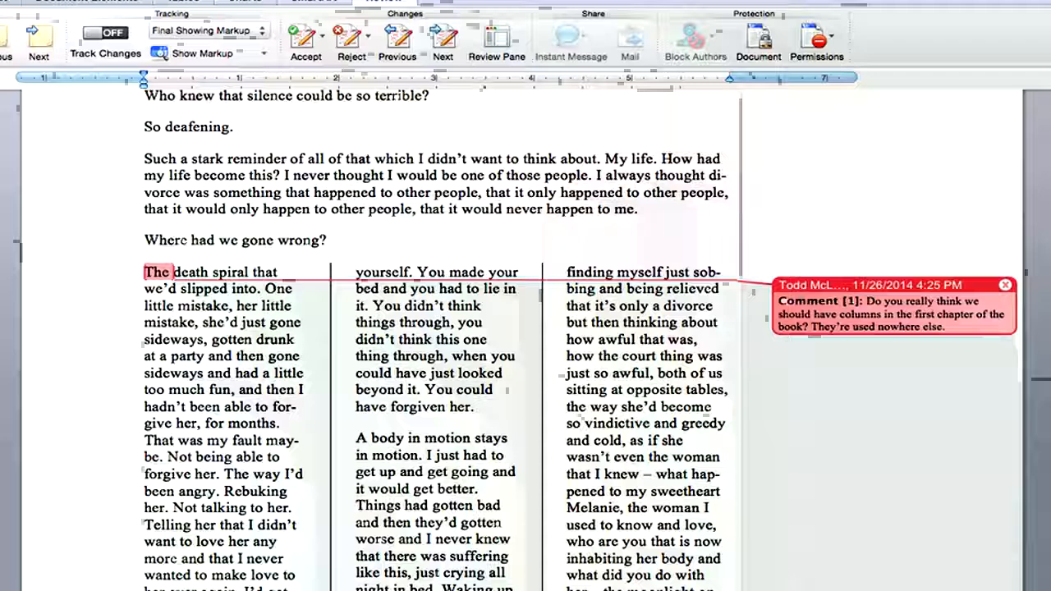
Step: Add the comment "Bunch stuff" to the passage from "thing through, when you" to "have forgiven" in the middle column
click(674, 187)
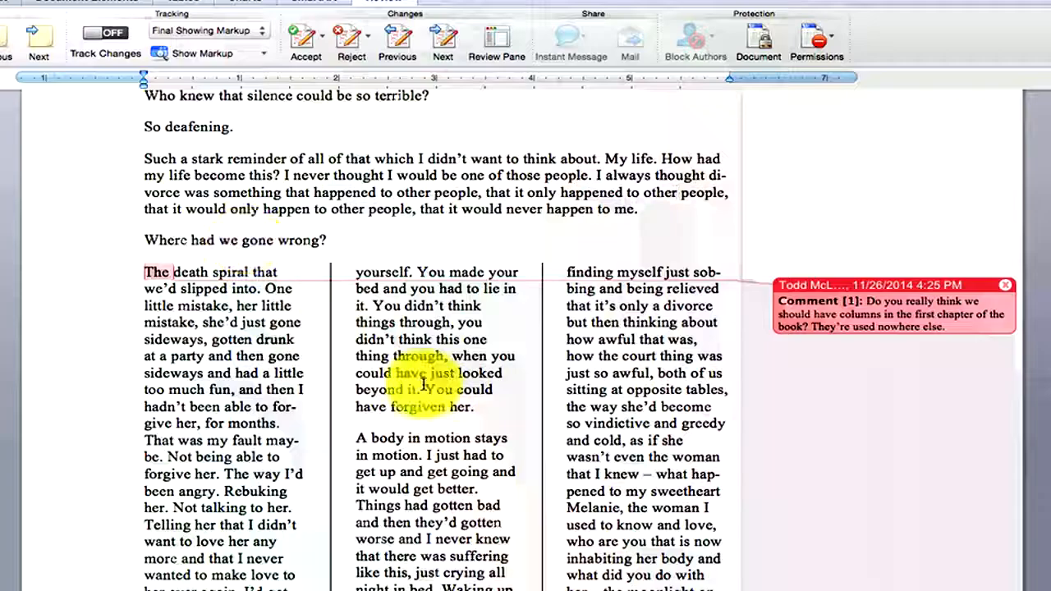
drag(356, 356, 475, 406)
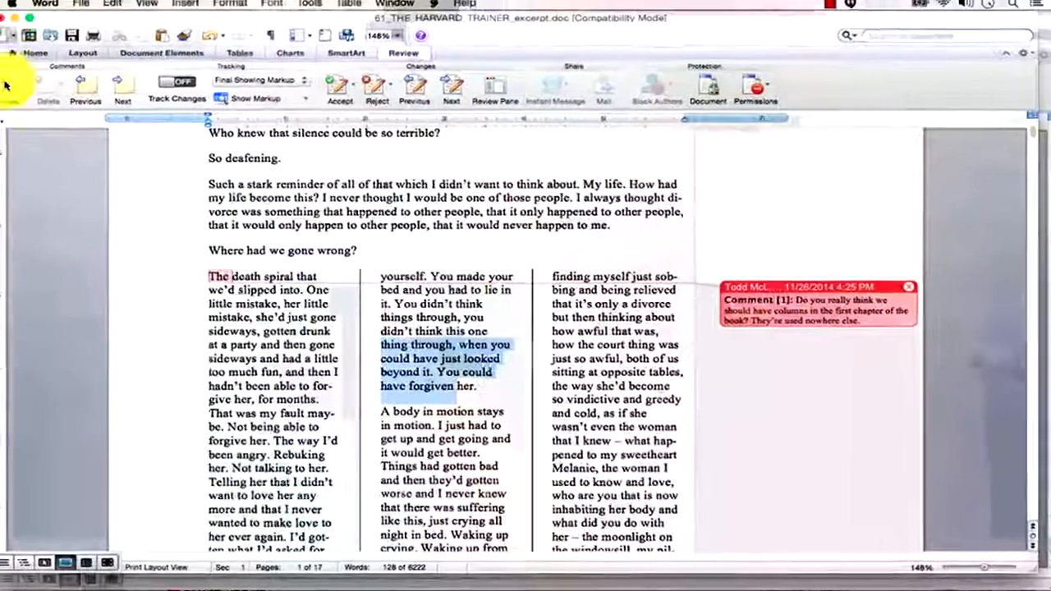
click(6, 84)
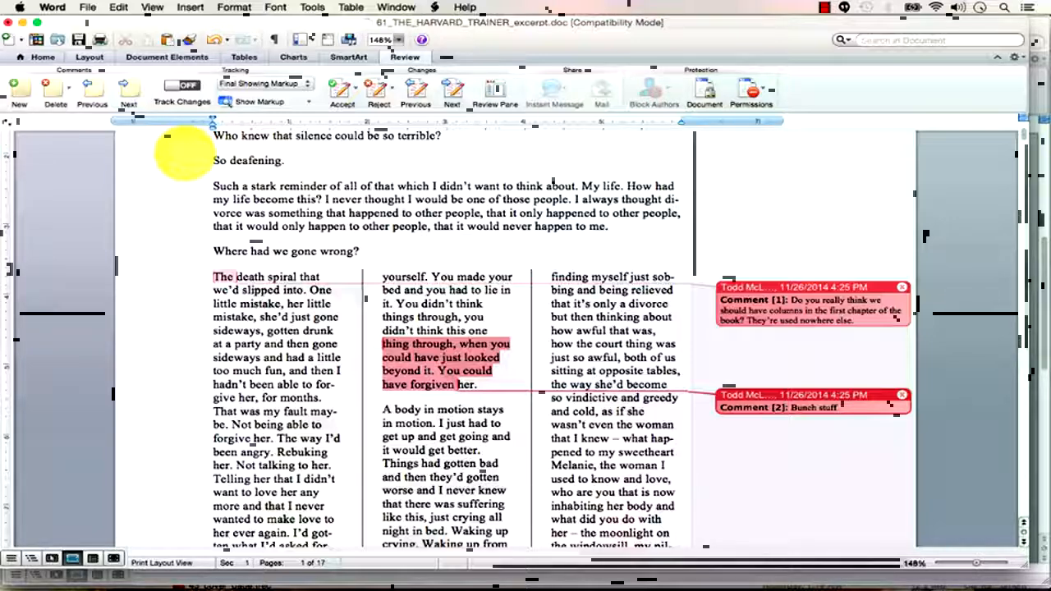
click(415, 199)
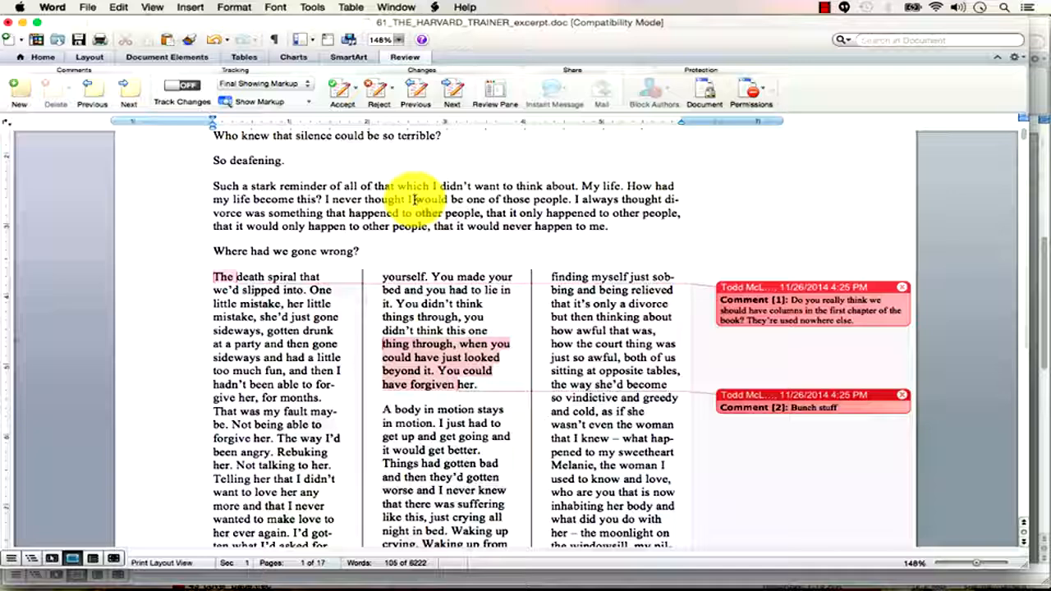
Step: Starting at the CHAPTER 01 heading, step forward and back through the comments and delete the one on "The"
scroll(411, 191, up, 5)
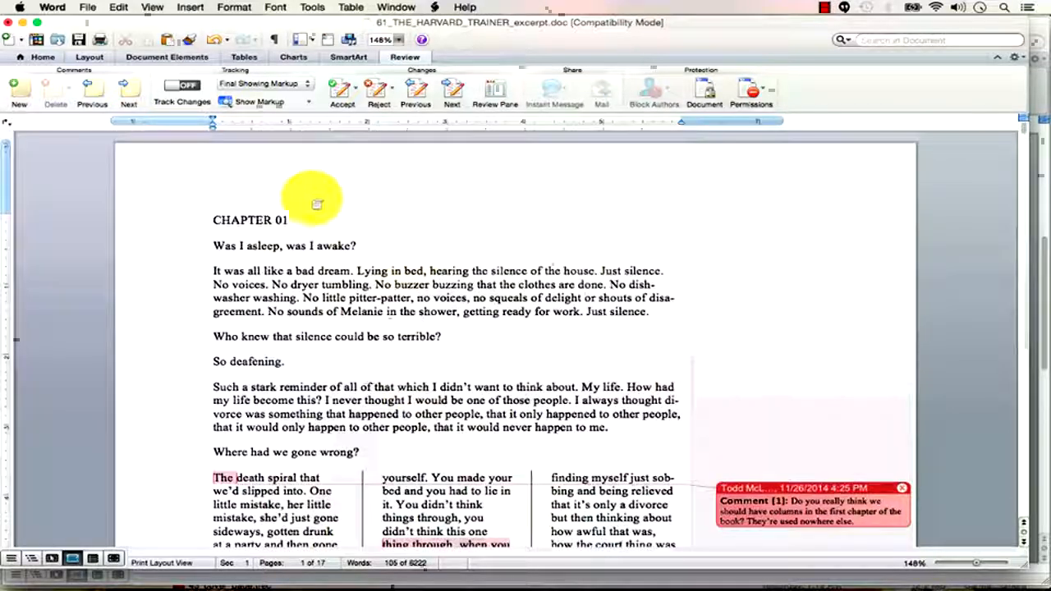
click(212, 217)
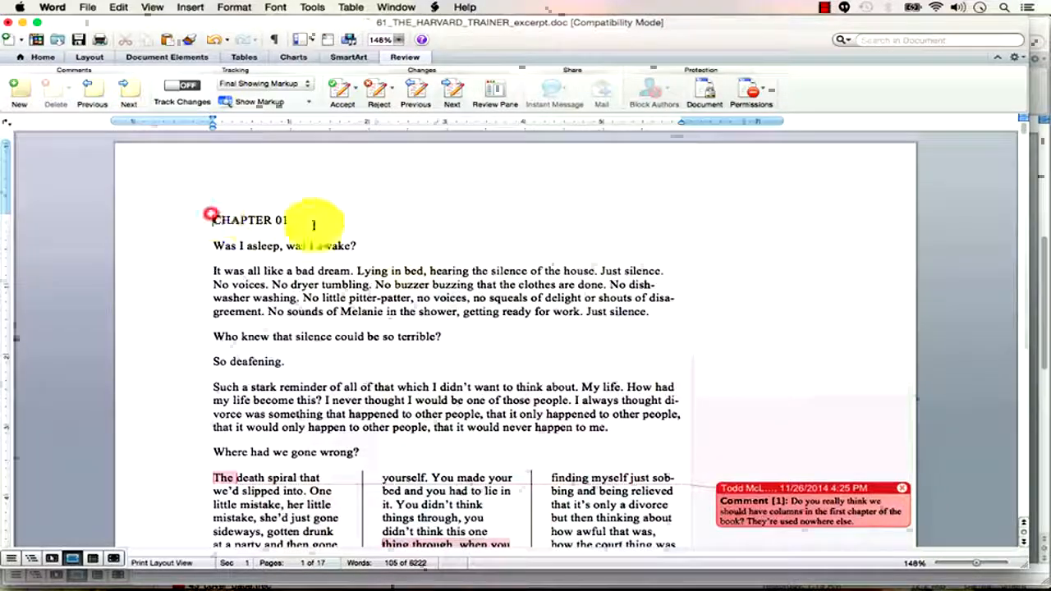
click(132, 96)
click(132, 95)
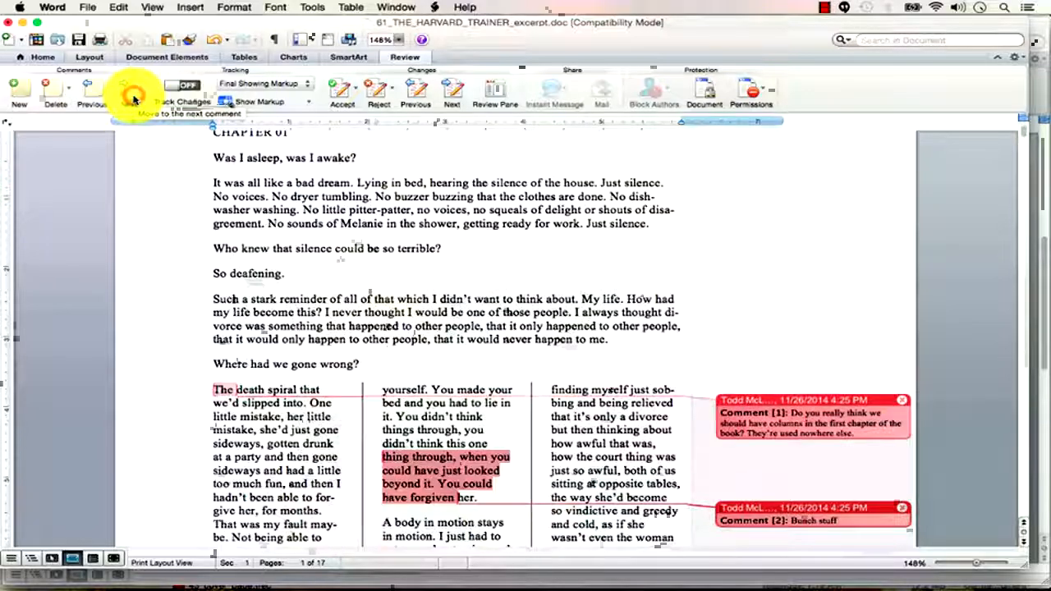
click(97, 94)
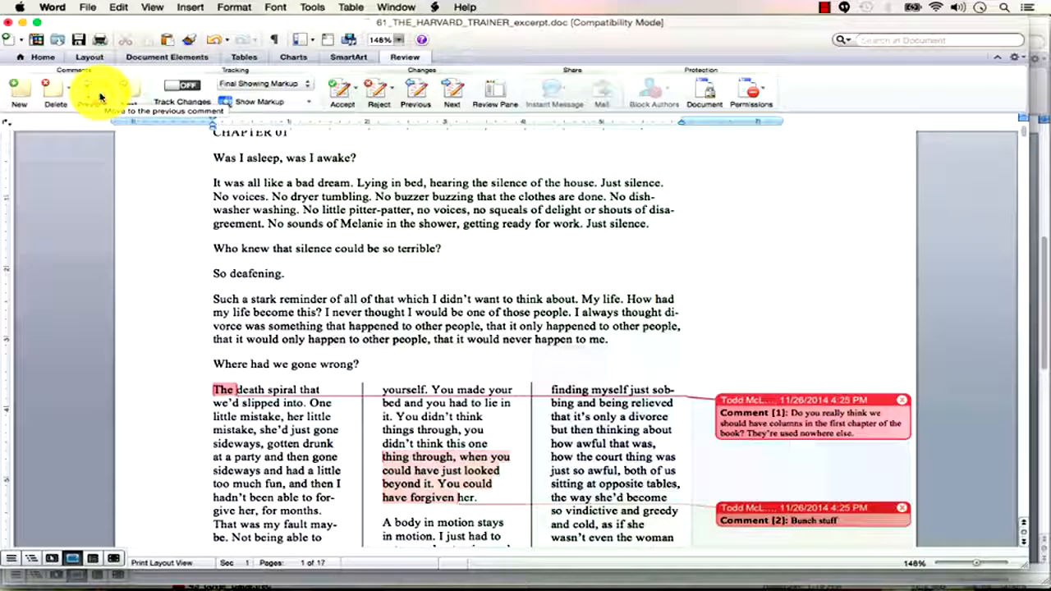
click(59, 98)
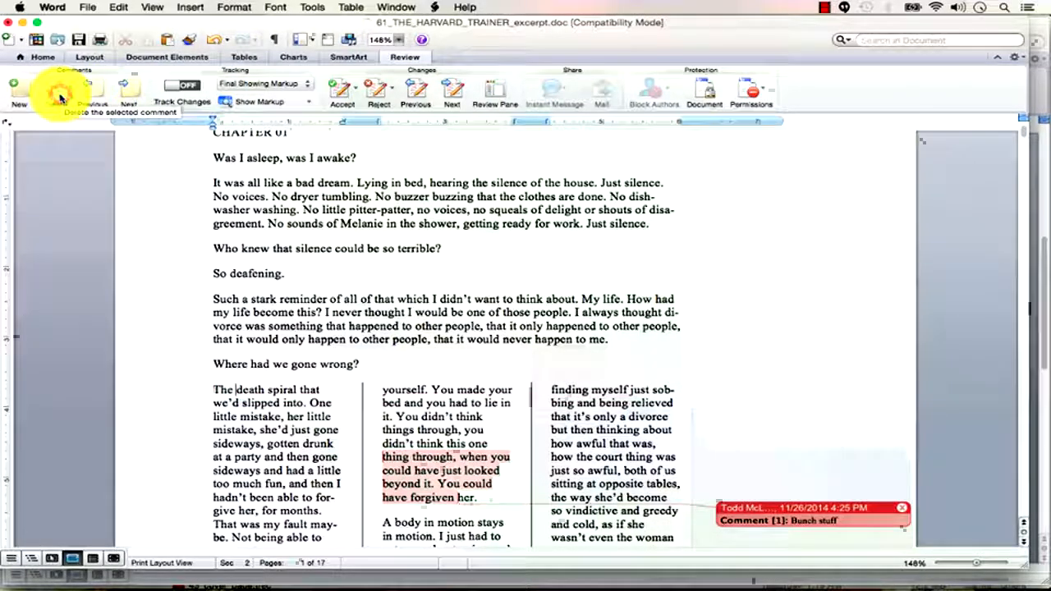
Step: Go to the next comment and delete all comments in the document
click(133, 95)
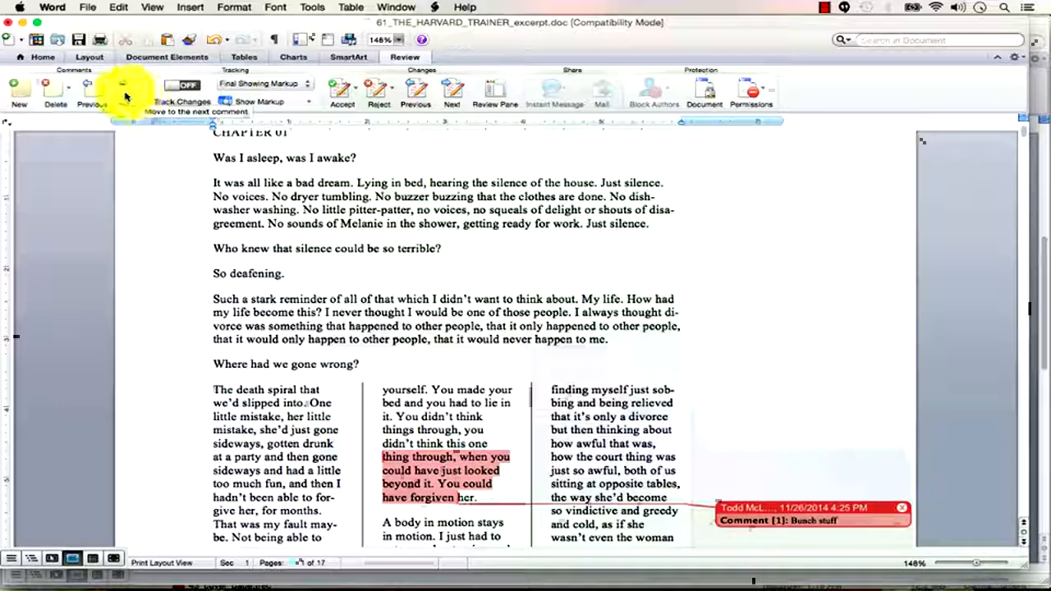
click(68, 85)
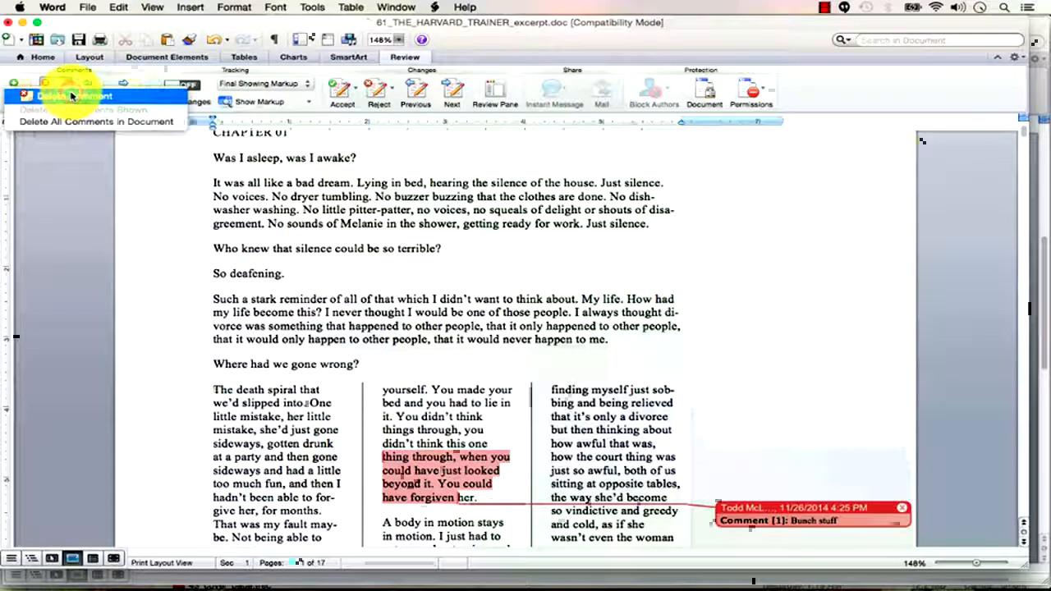
click(85, 121)
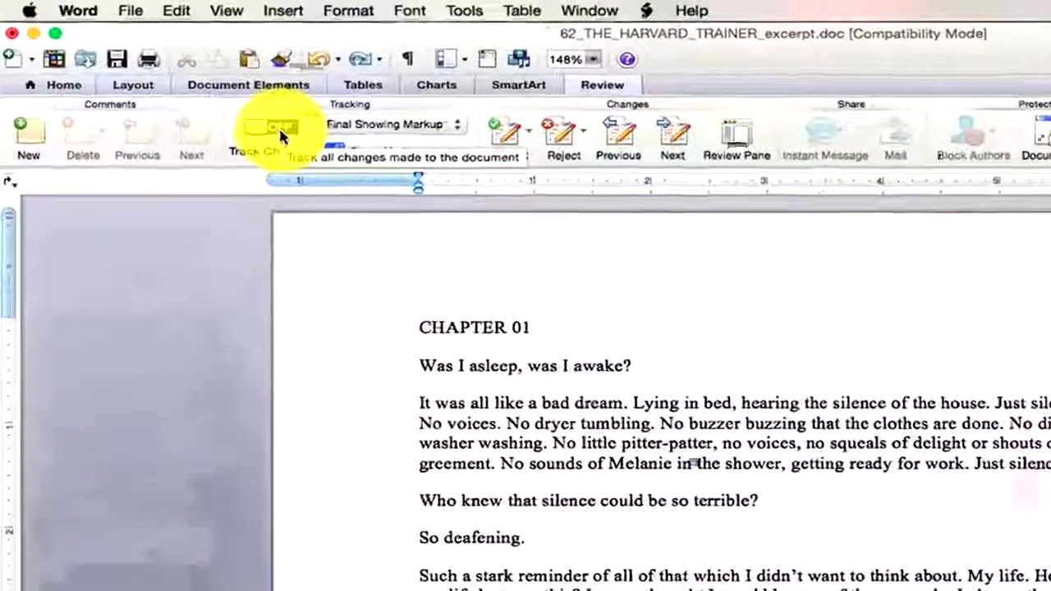
Step: Turn on Track Changes and delete the word "bad" before "dream" in the first long paragraph
click(188, 87)
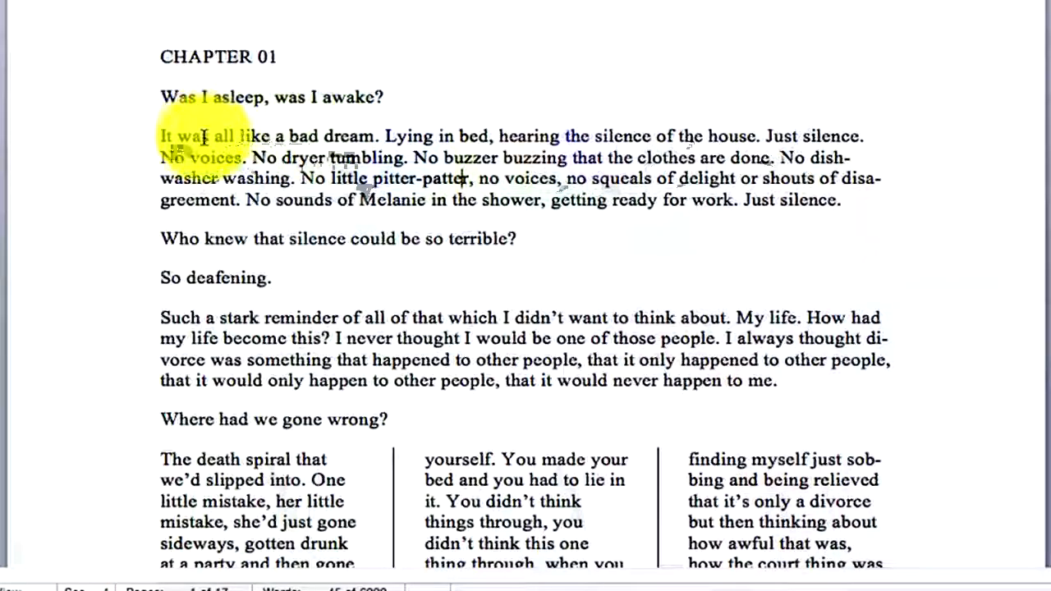
click(324, 138)
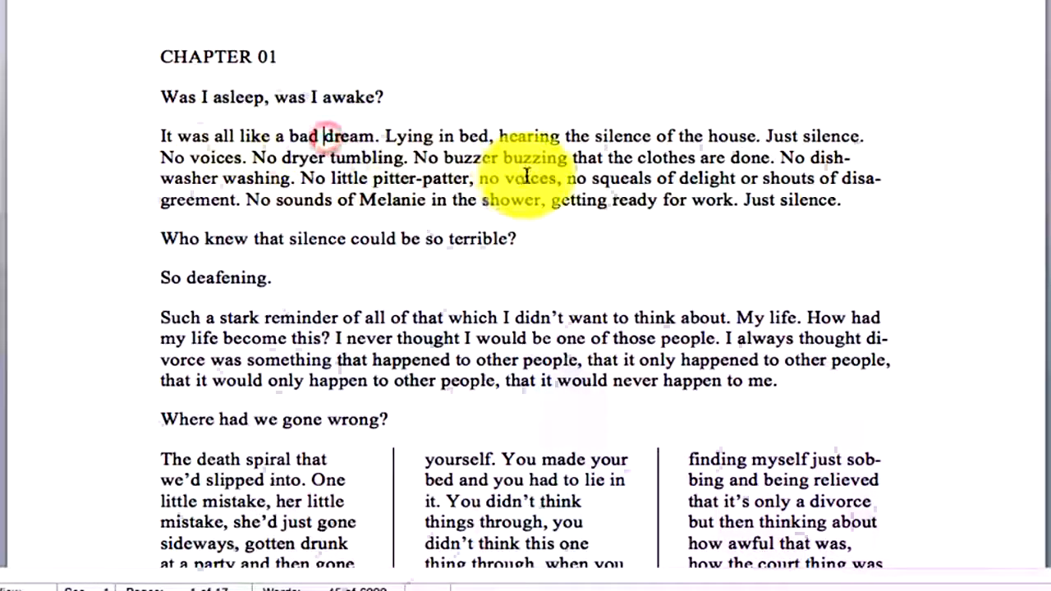
key(BackSpace)
key(BackSpace)
key(BackSpace)
key(BackSpace)
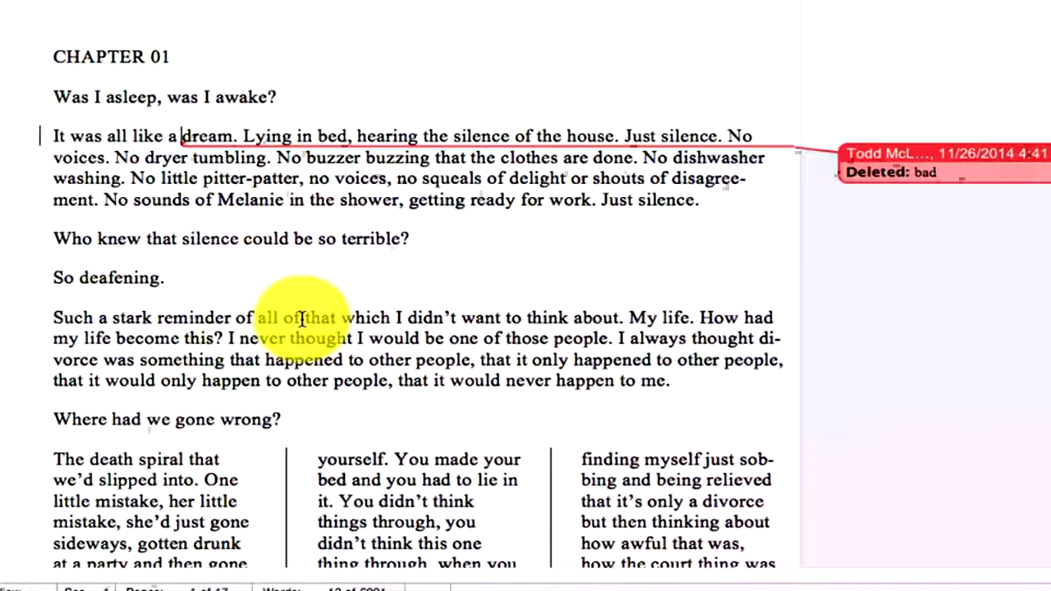
Step: Insert the sentence "It was completely changed." after "My life." in the paragraph beginning "Such a stark reminder"
click(692, 319)
text(It was a)
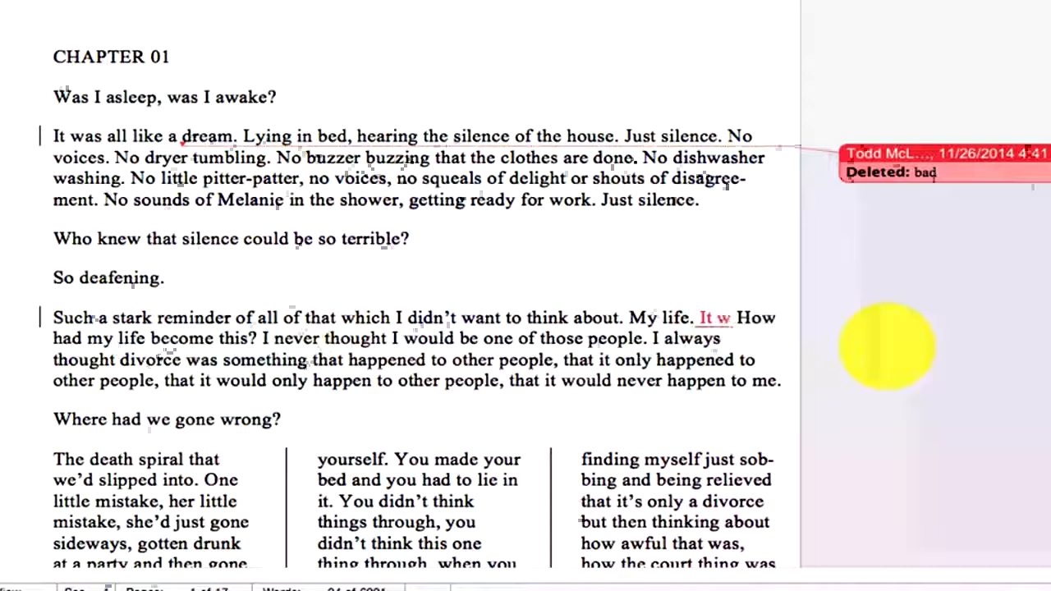
text(ompletely change)
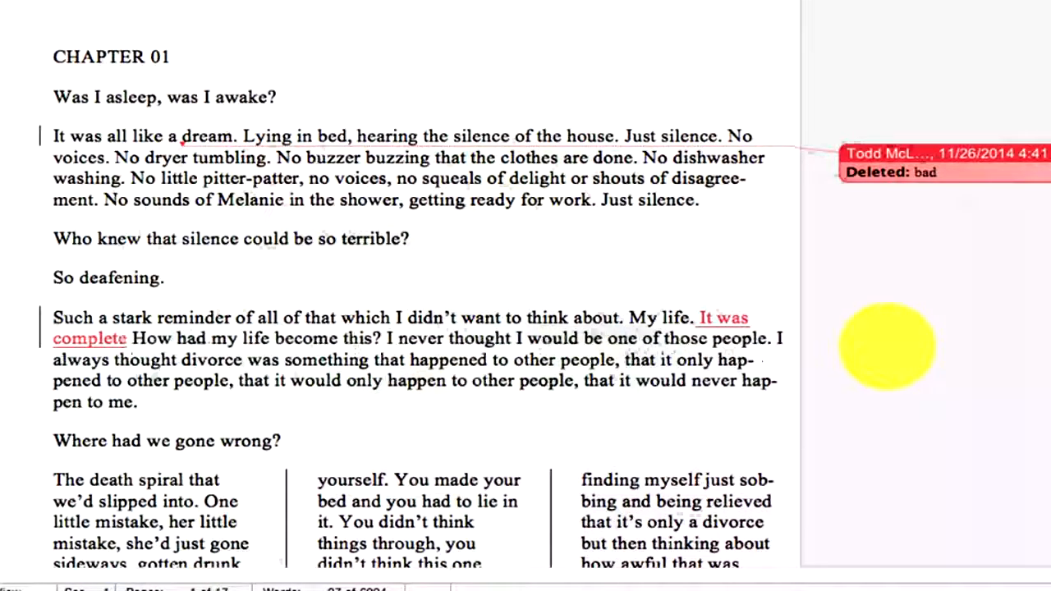
text(d.)
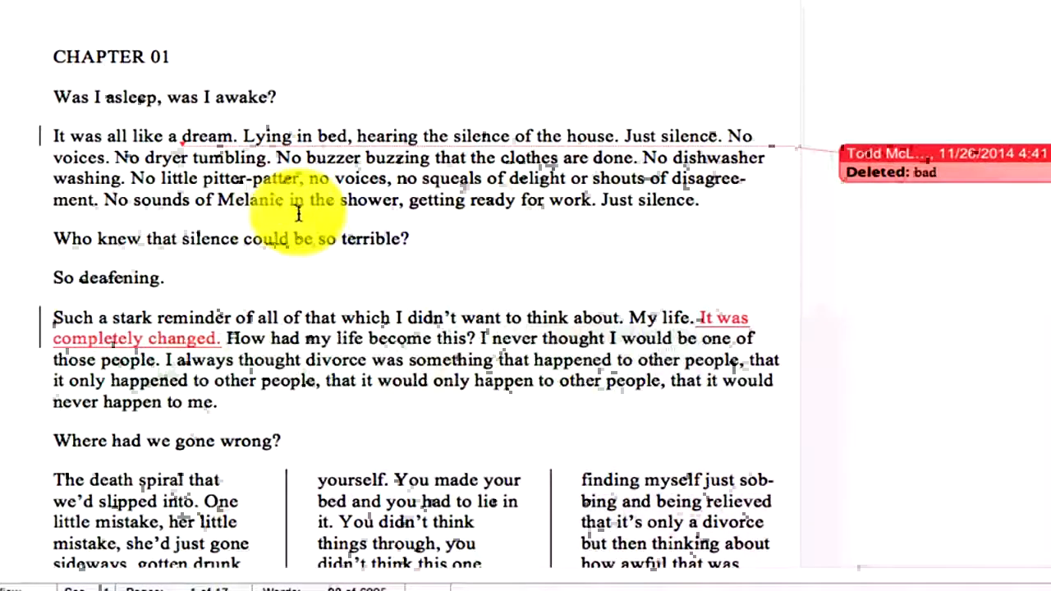
Step: Replace the comma after "shower" with a semicolon in the first long paragraph
scroll(520, 396, down, 5)
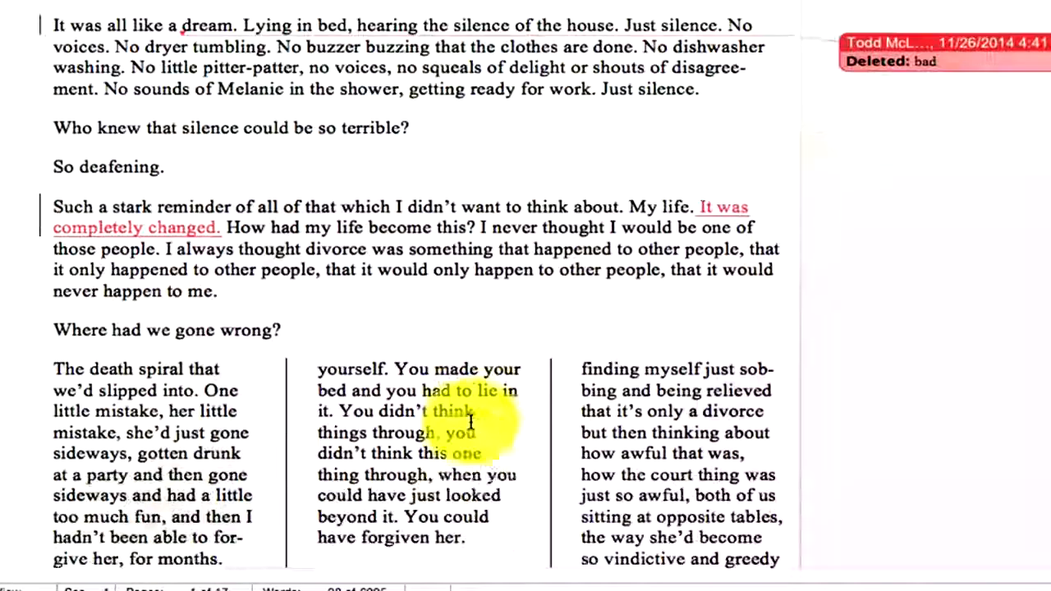
click(408, 55)
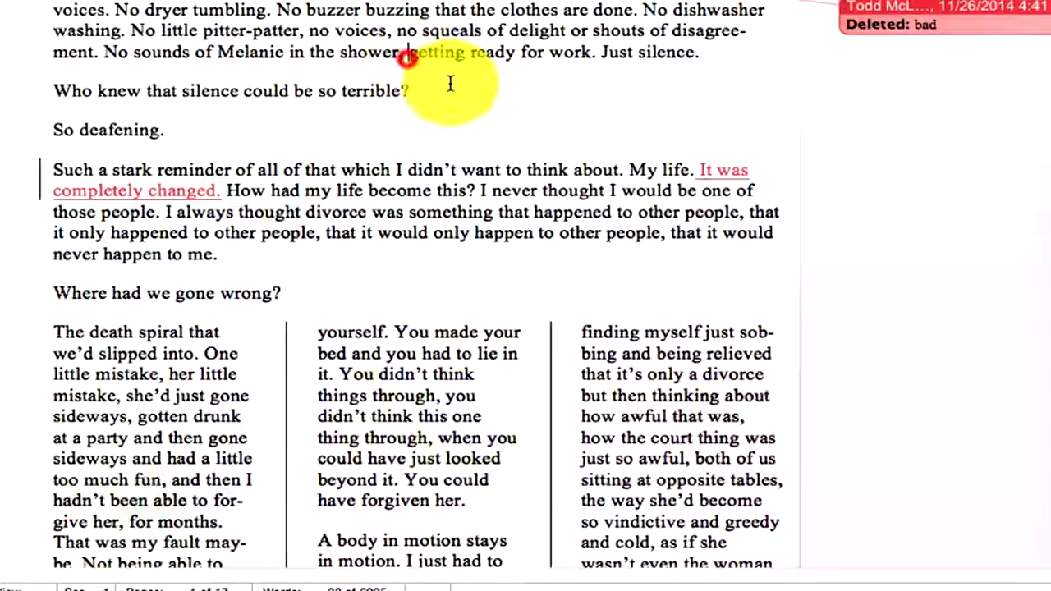
key(BackSpace)
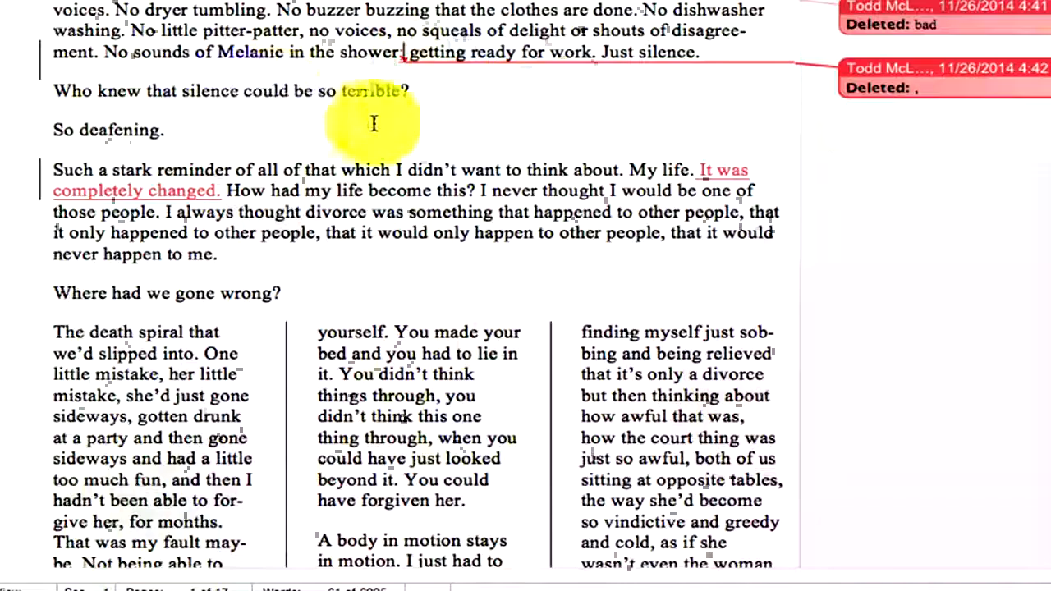
Step: Change "other people" to "others" after "divorce was something that happened to" in the paragraph beginning "Such a stark reminder"
scroll(359, 281, down, 3)
scroll(359, 281, down, 12)
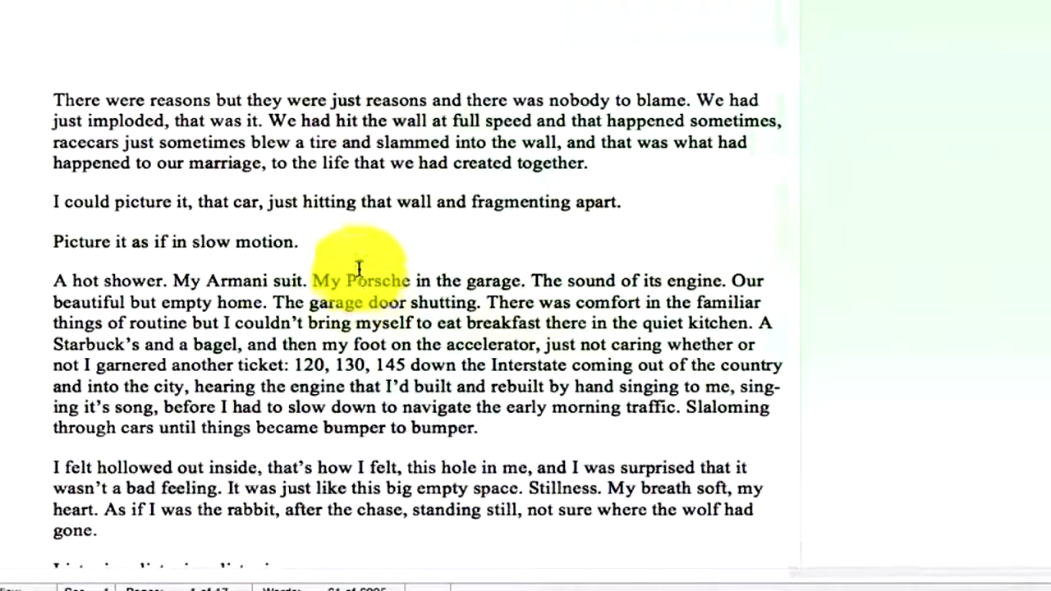
scroll(361, 172, up, 15)
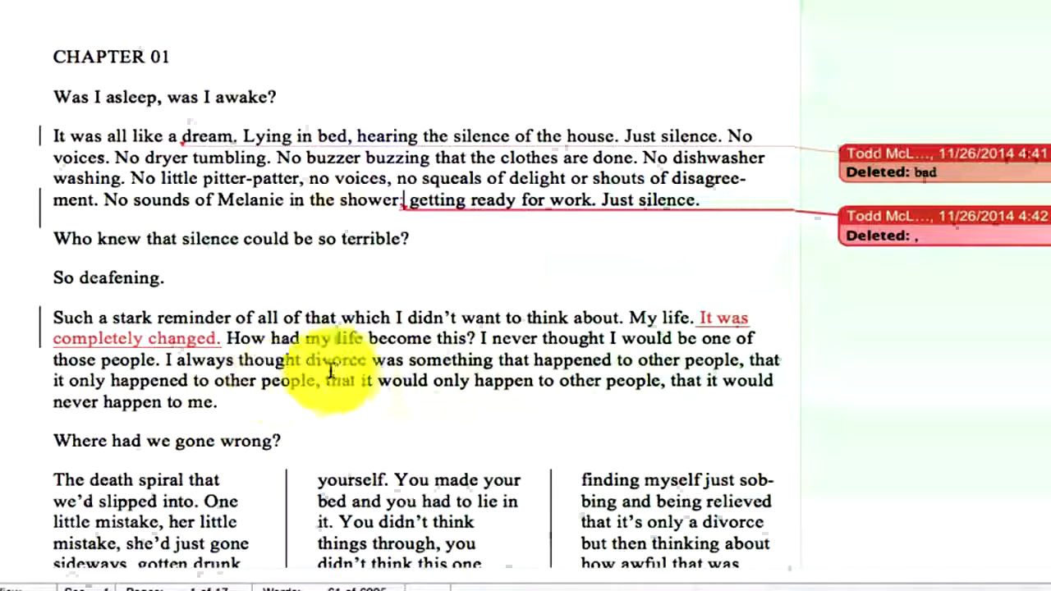
click(743, 370)
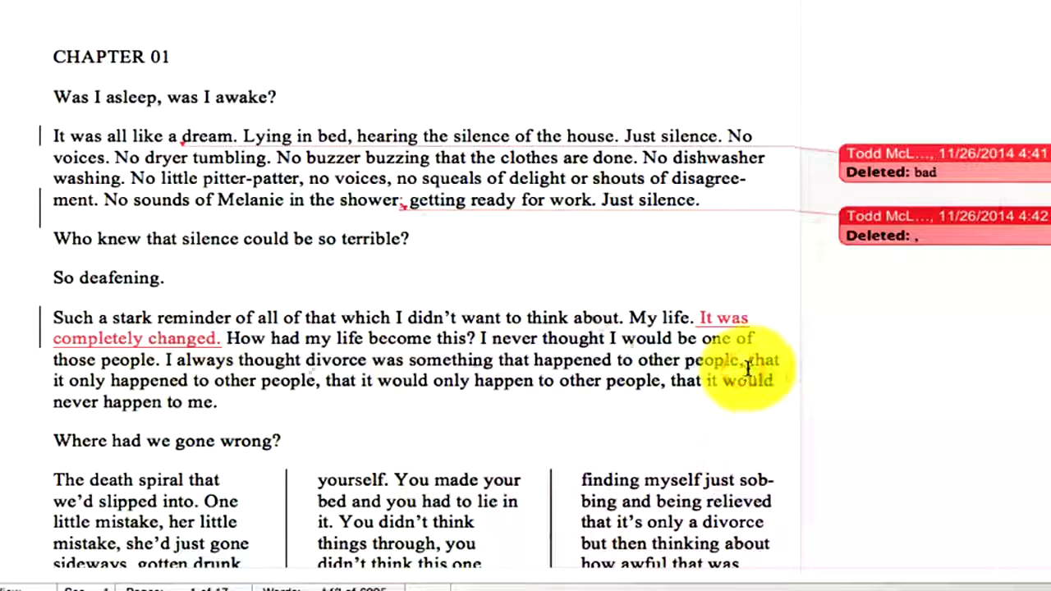
double_click(713, 360)
key(Delete)
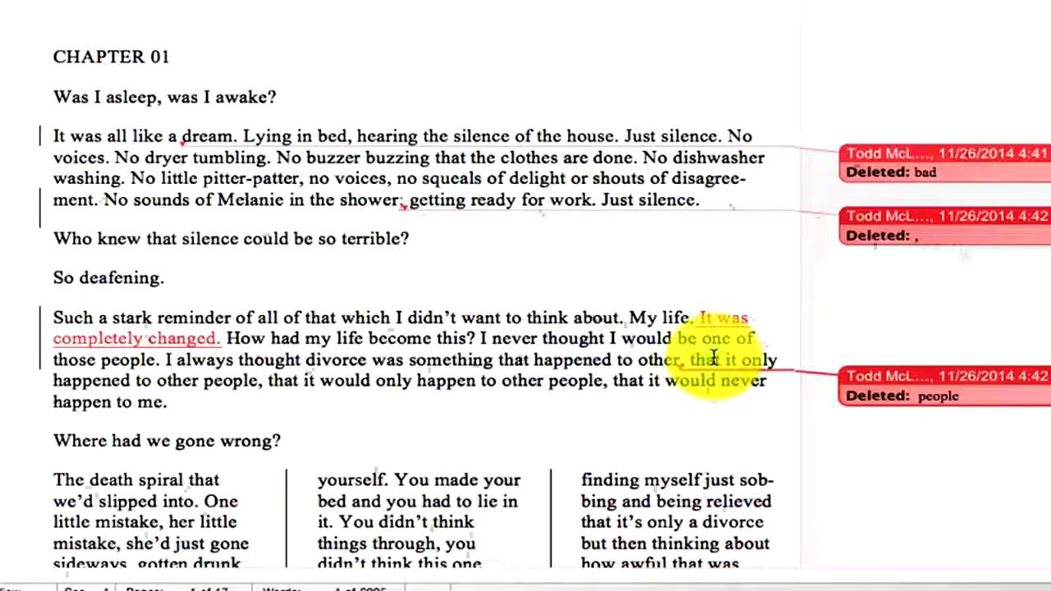
text(s)
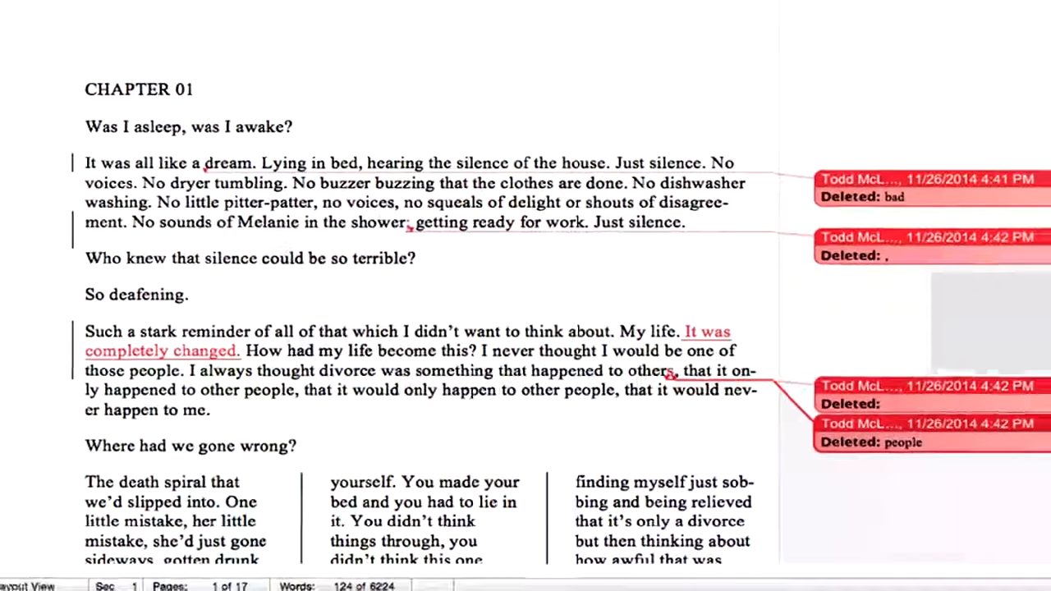
Step: Compare the tracked edits by switching the markup display between Final Showing Markup and Final
click(296, 86)
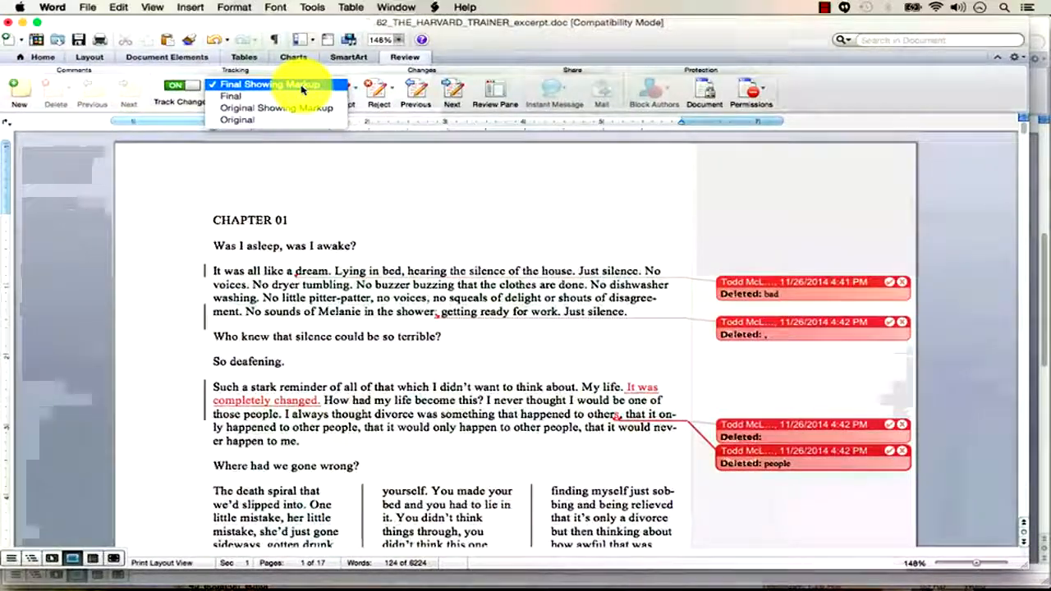
click(300, 97)
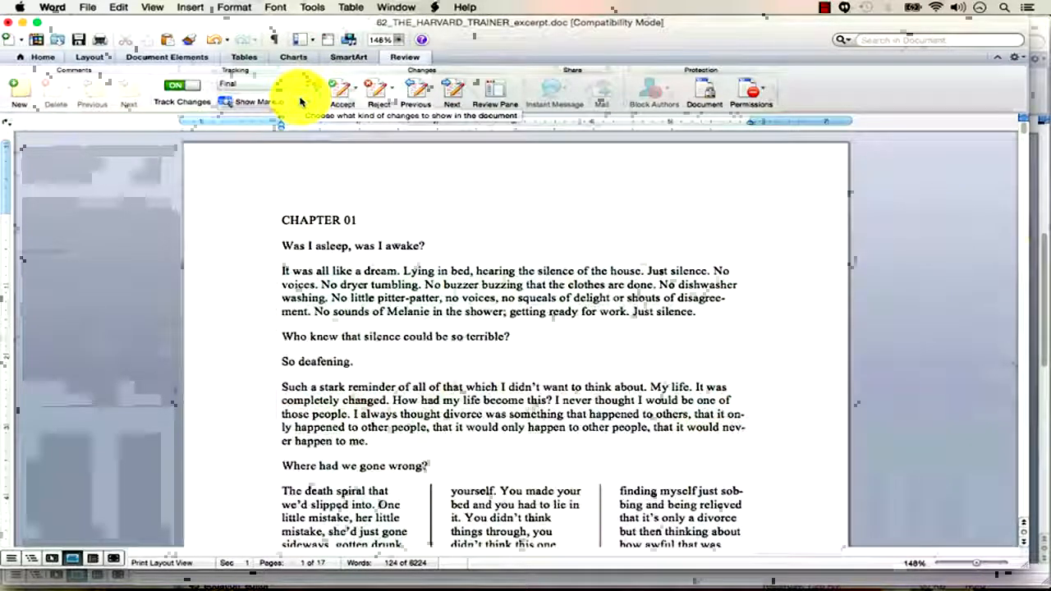
click(303, 85)
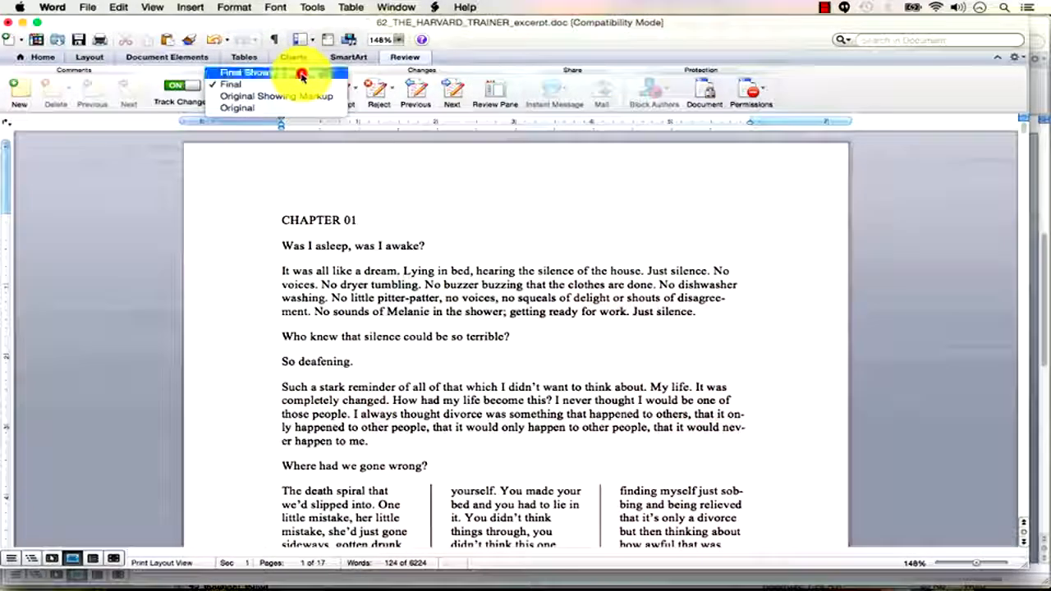
click(302, 73)
click(303, 86)
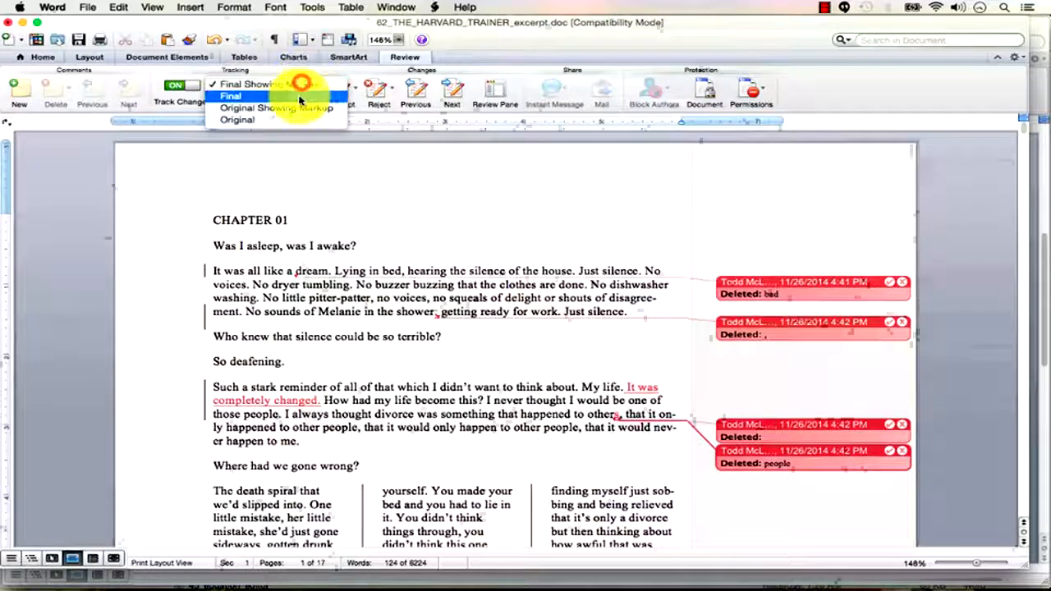
click(284, 97)
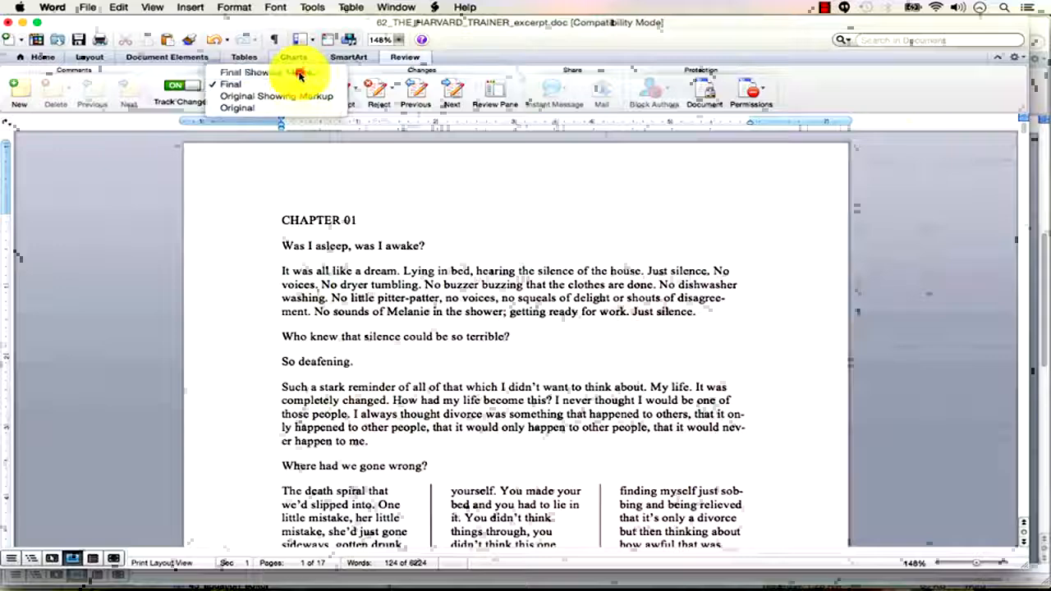
click(299, 75)
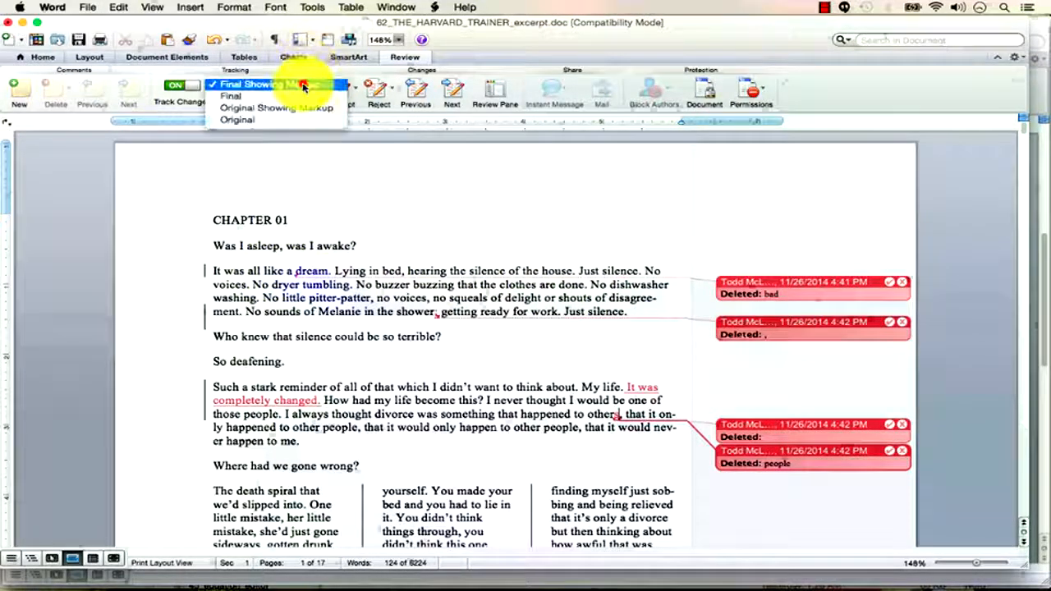
click(298, 96)
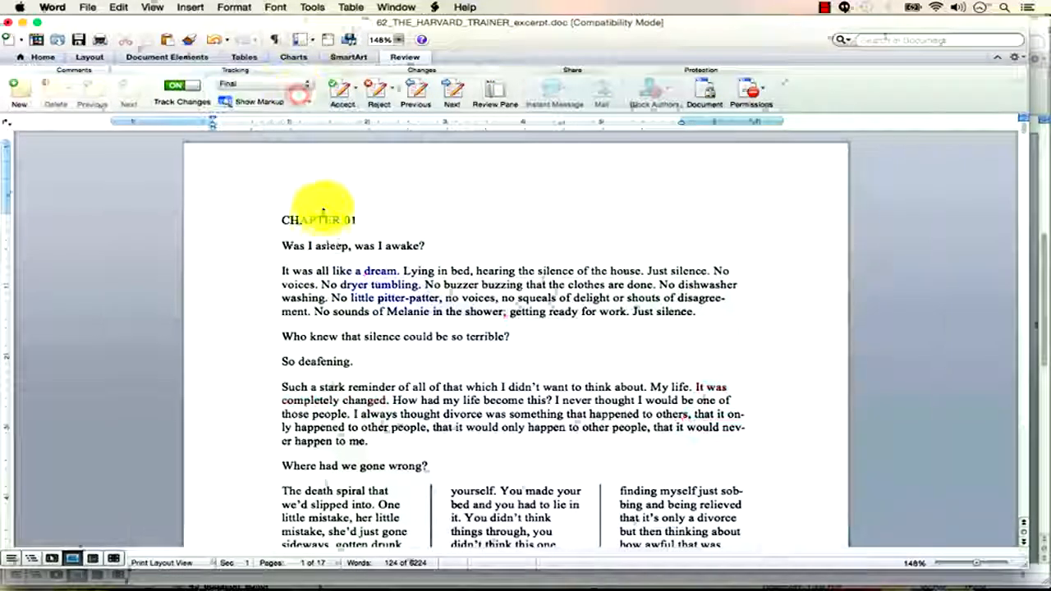
Step: Examine the edits in Original Showing Markup, then return the display to Final Showing Markup
click(305, 99)
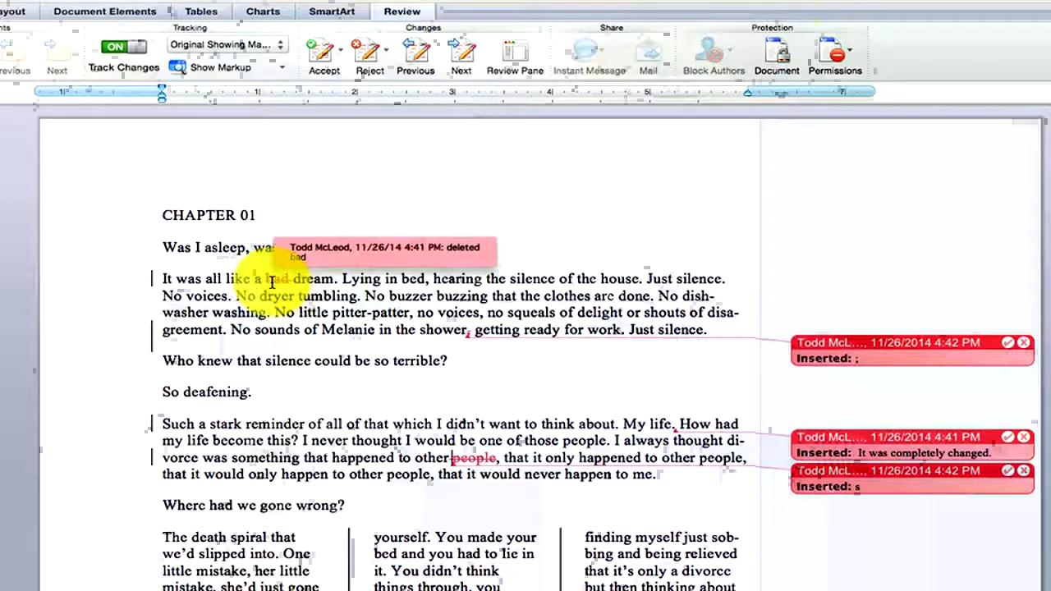
click(258, 45)
click(247, 17)
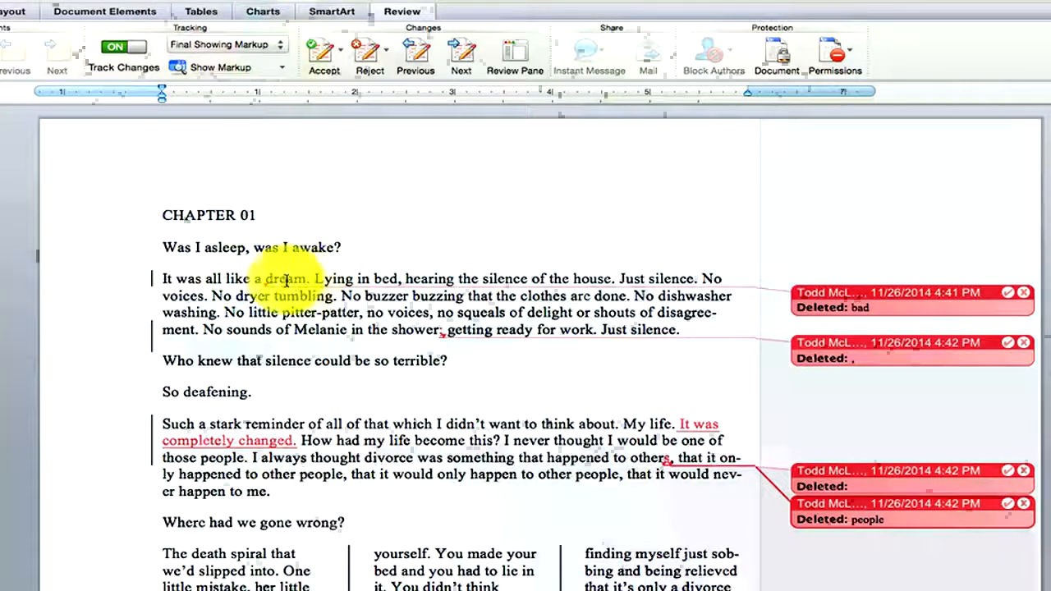
Step: View the document in Original Showing Markup and in Original to see the text before the tracked edits
click(258, 44)
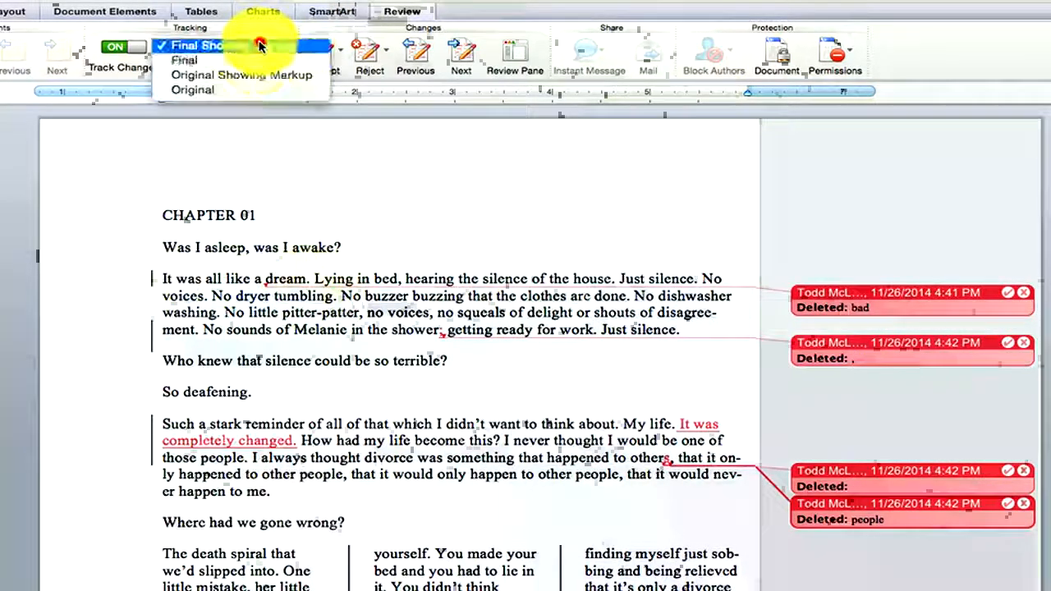
click(254, 75)
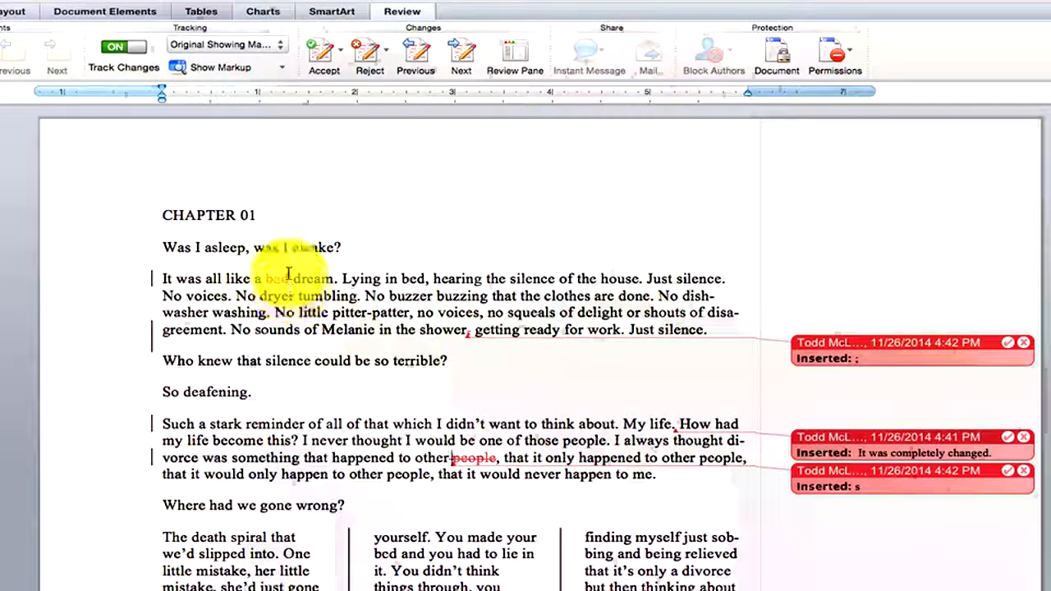
click(238, 46)
click(247, 60)
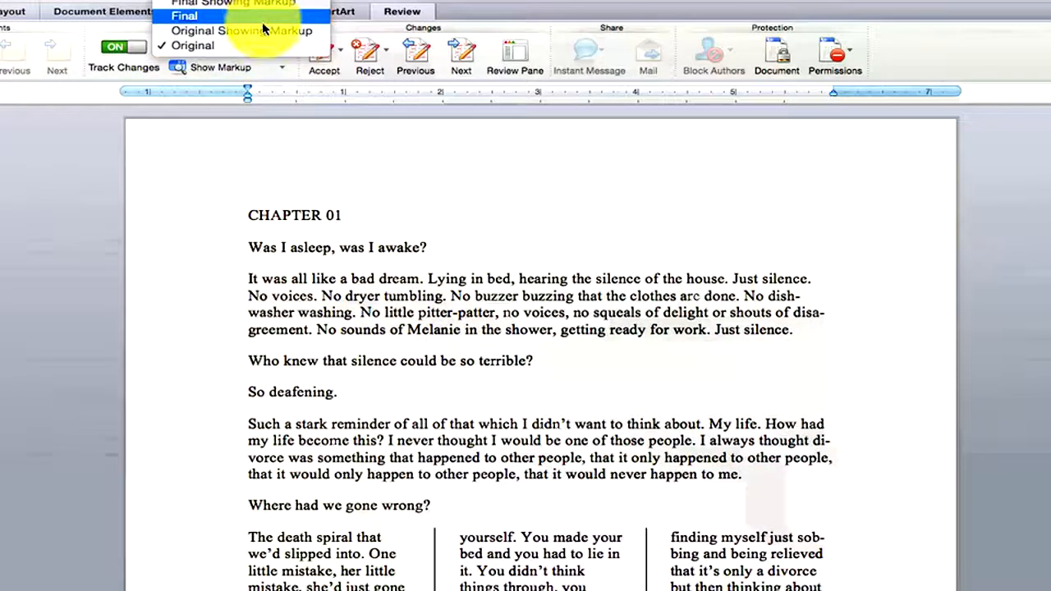
Step: Compare Original with Original Showing Markup again, leaving the document in Original Showing Markup
click(263, 30)
click(263, 43)
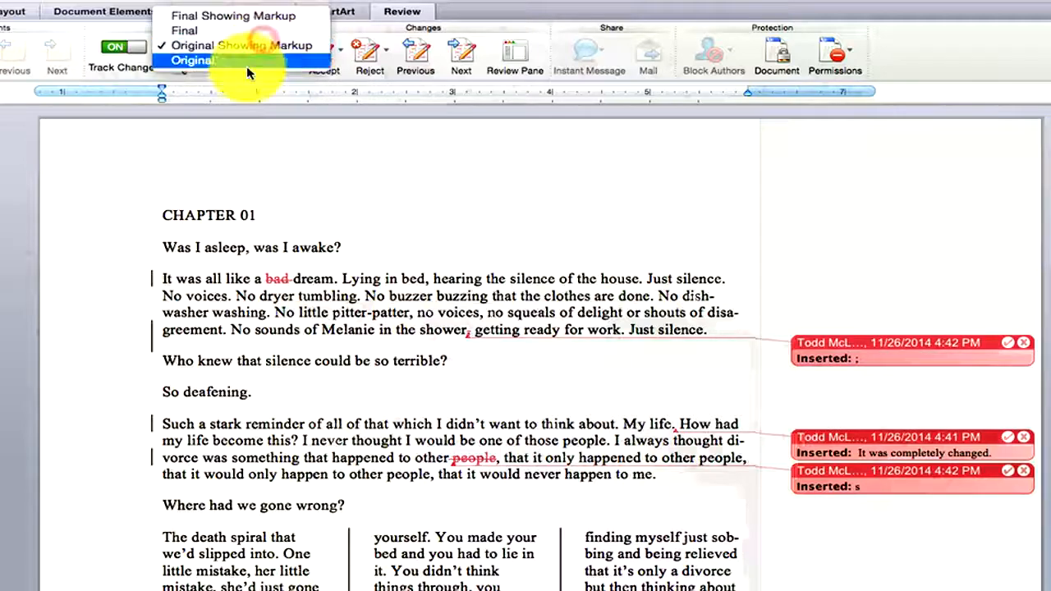
click(244, 62)
click(247, 47)
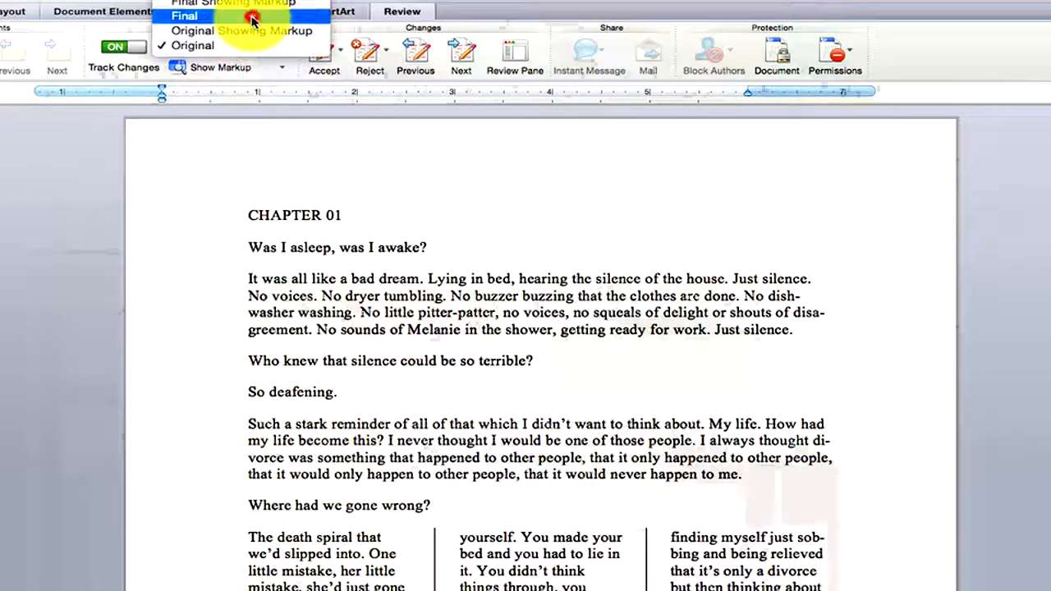
click(246, 17)
click(244, 37)
click(256, 61)
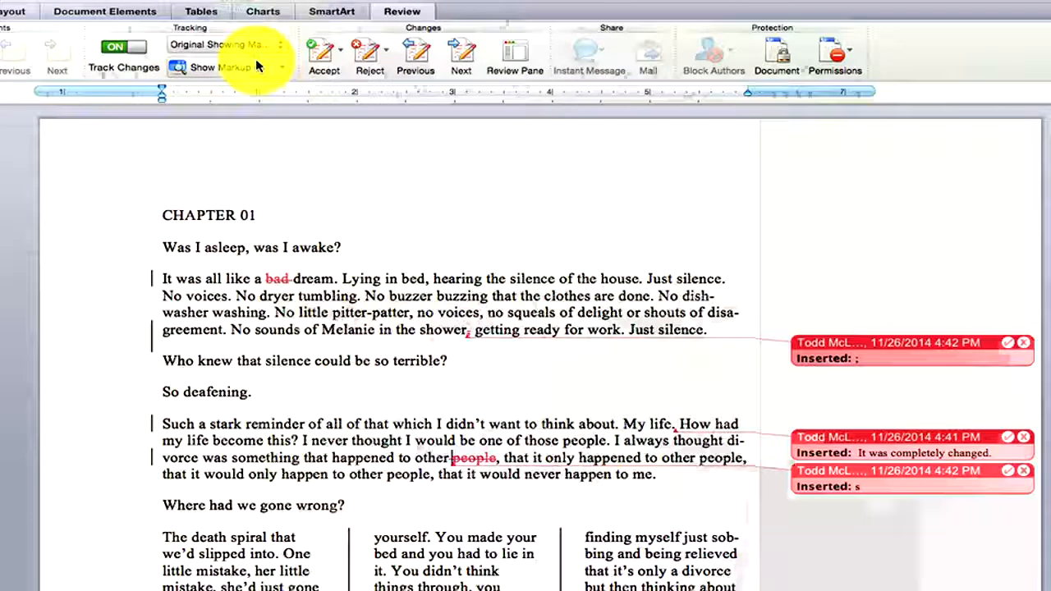
click(258, 51)
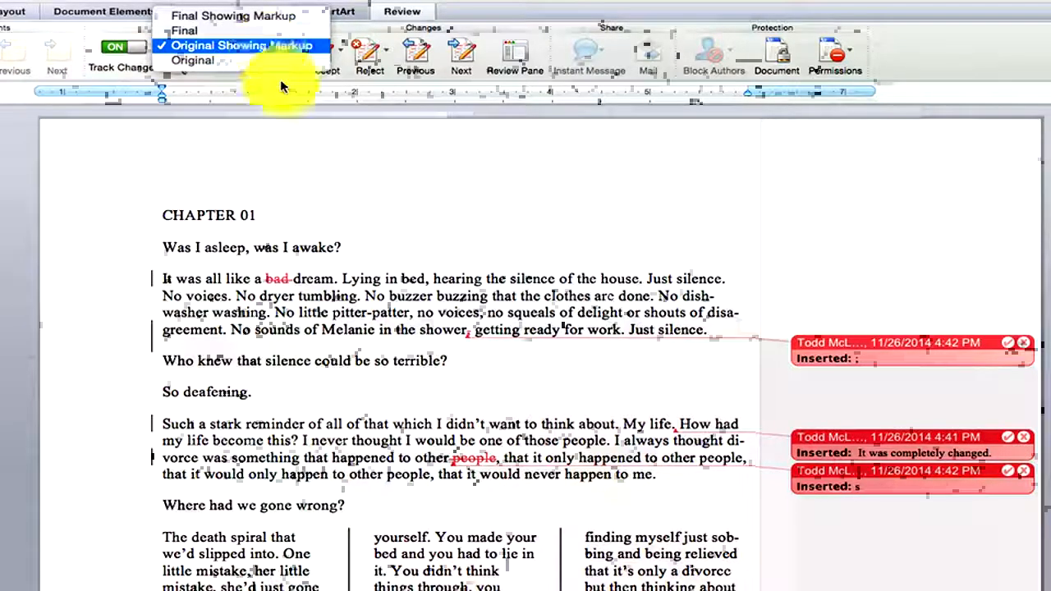
click(320, 279)
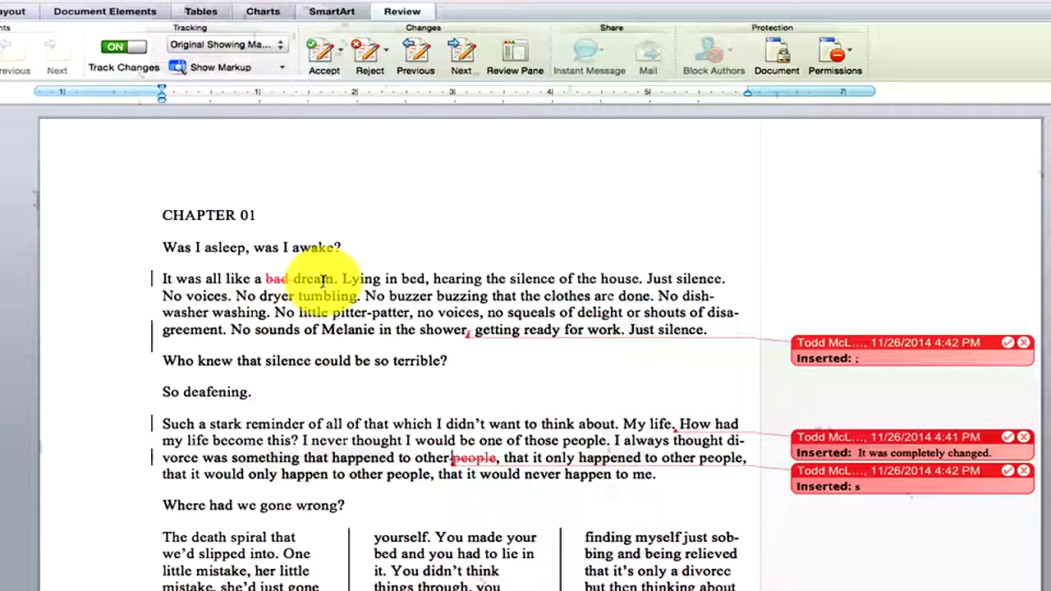
Step: Review the Show Markup options and the Track Changes preferences, closing the preferences without changing anything
click(283, 69)
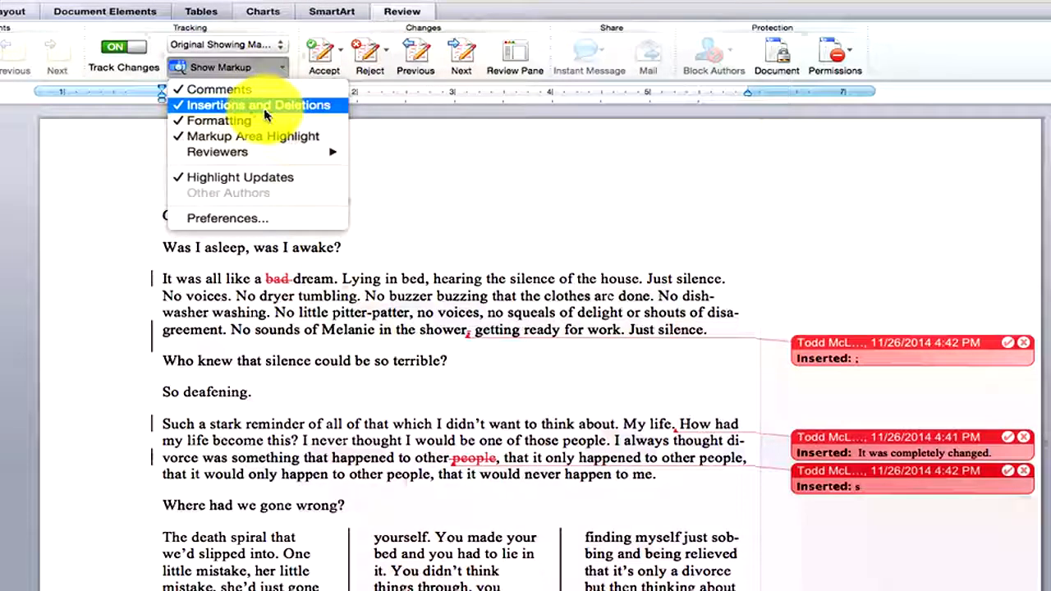
click(261, 219)
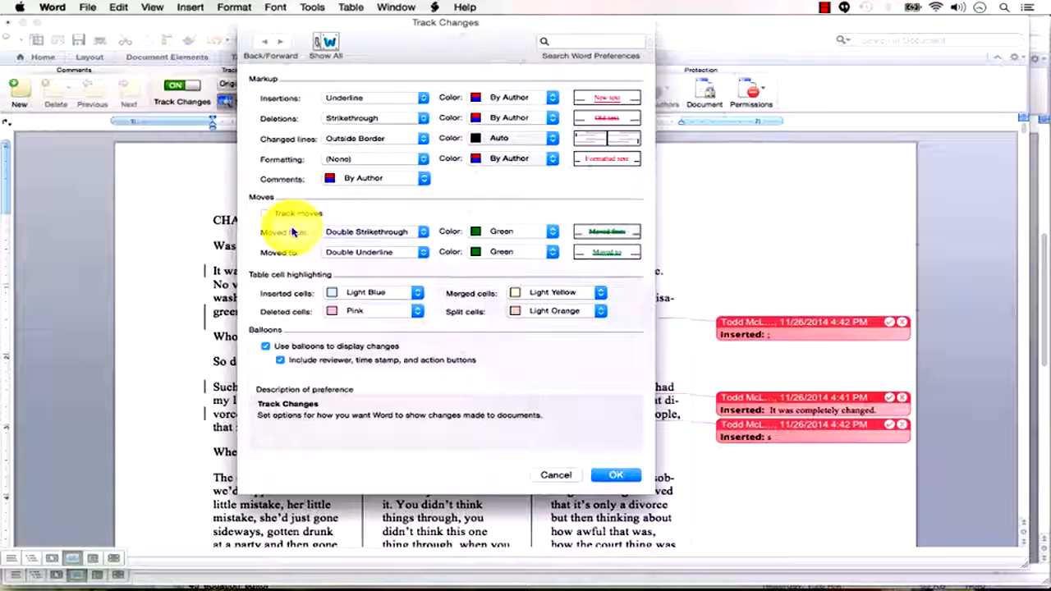
click(563, 475)
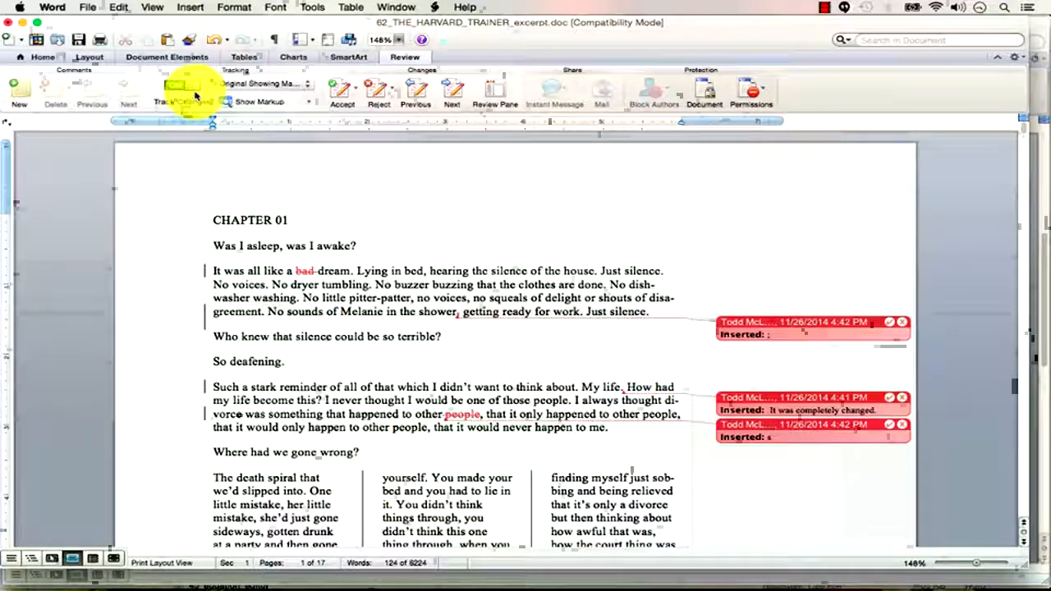
Step: Go to the first tracked change, the deleted word "bad", and examine the available Accept and Reject options
click(196, 94)
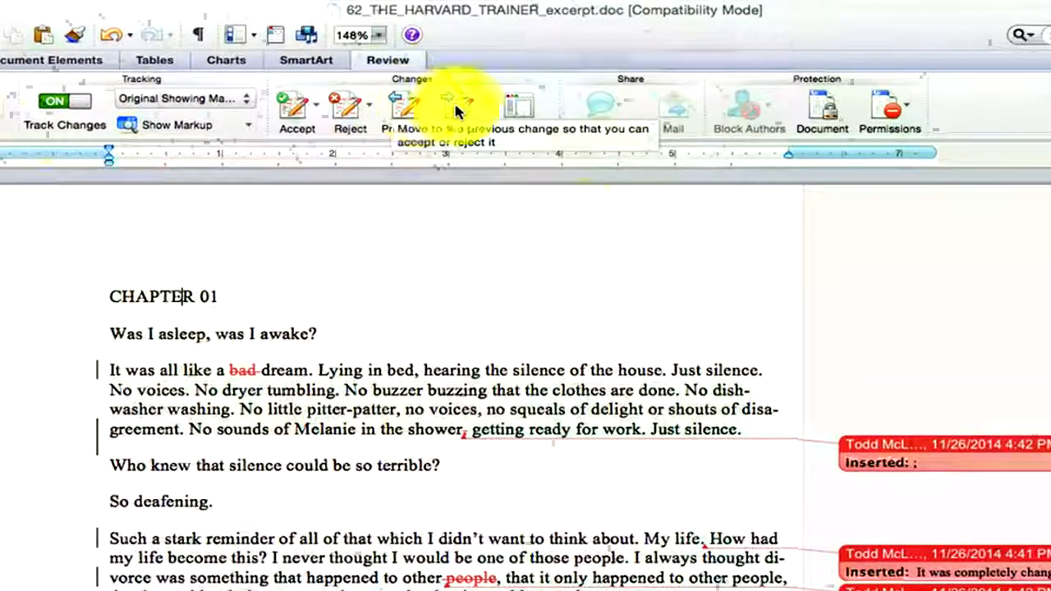
click(463, 112)
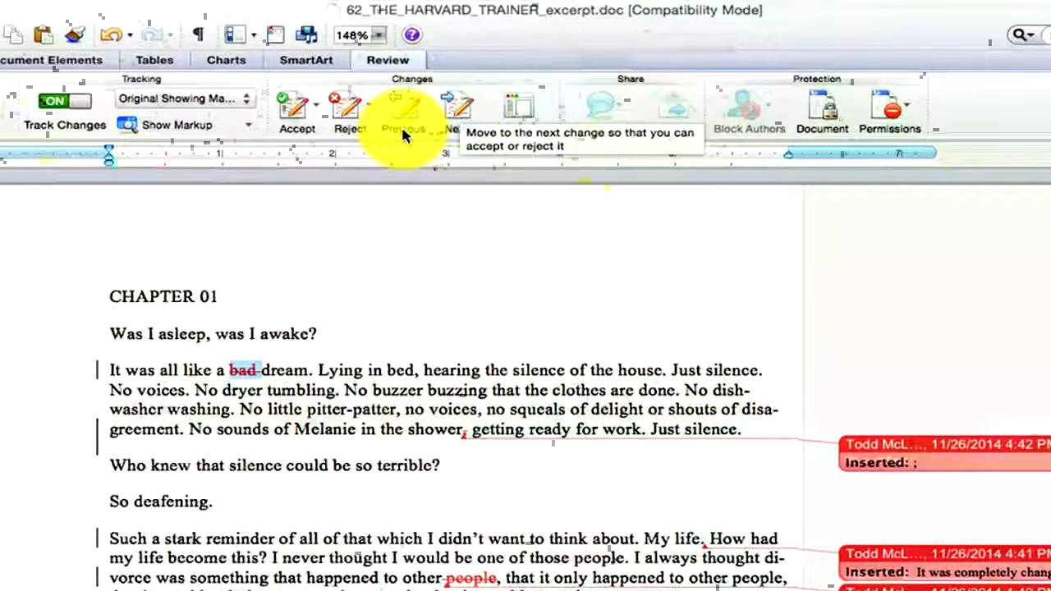
click(319, 117)
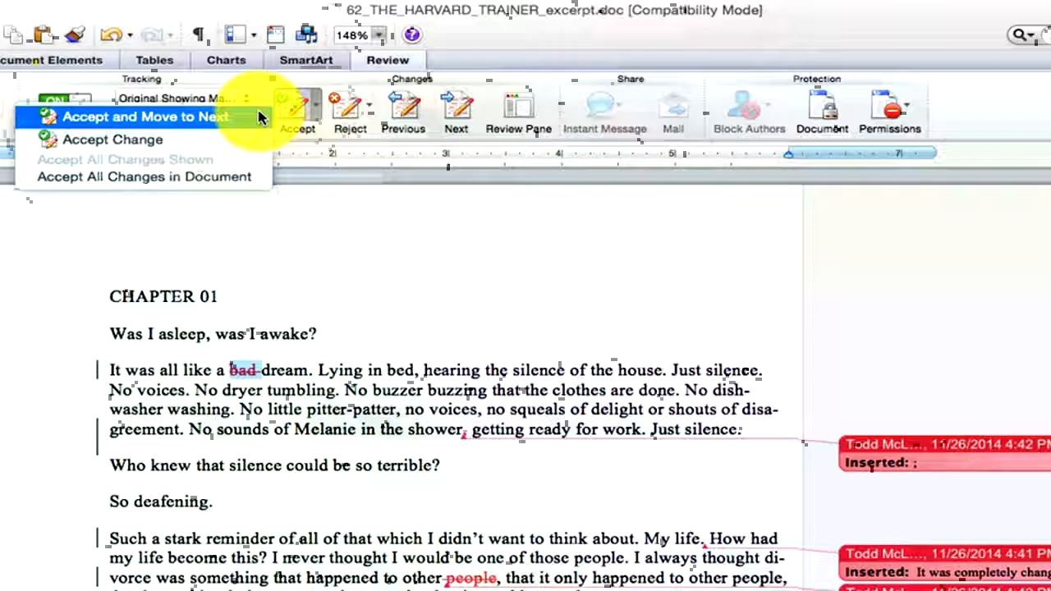
click(328, 196)
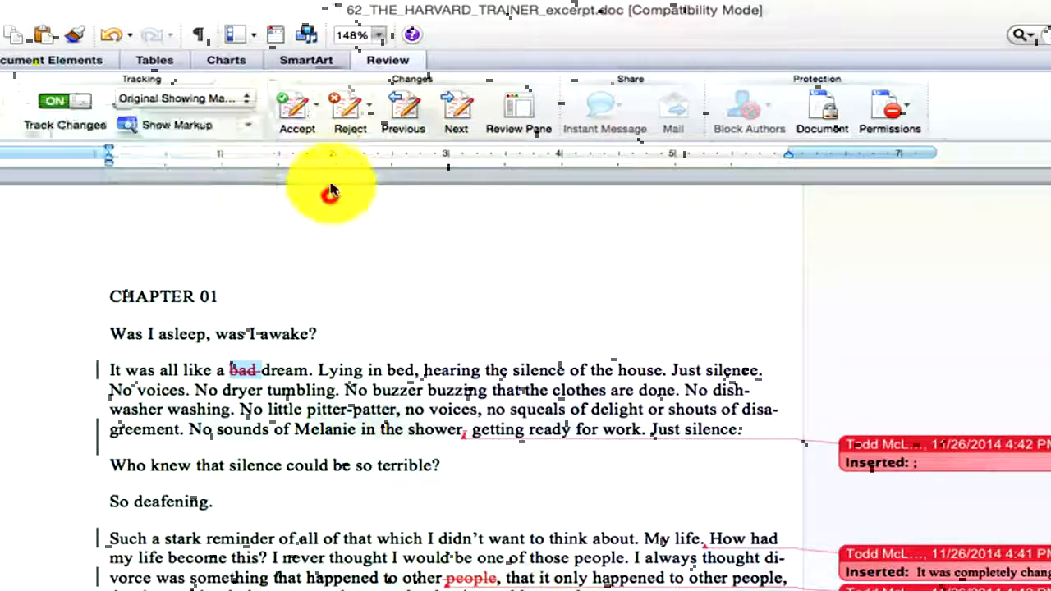
click(364, 110)
click(367, 115)
click(366, 115)
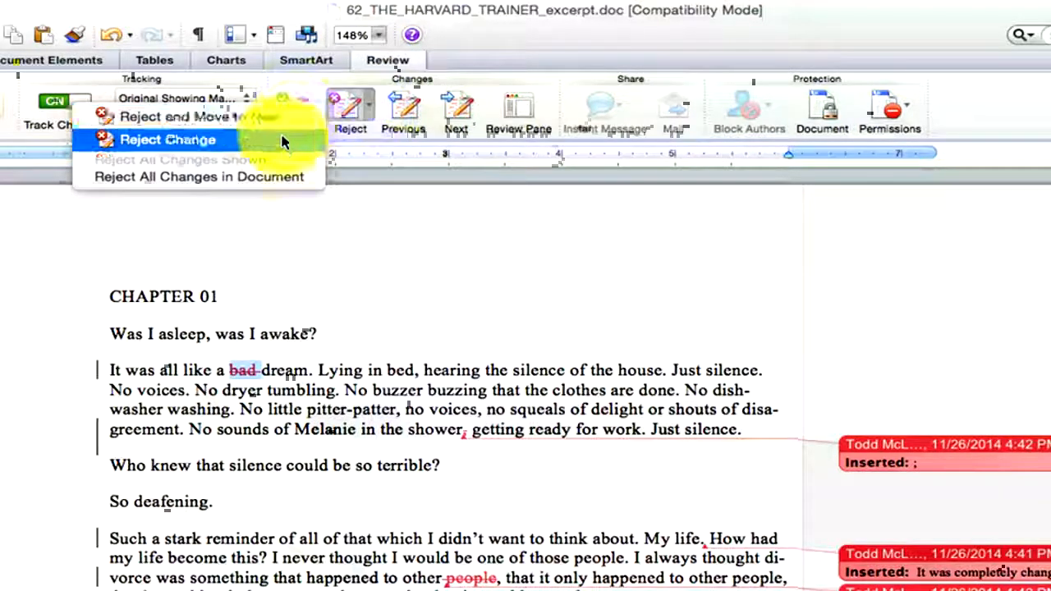
click(403, 243)
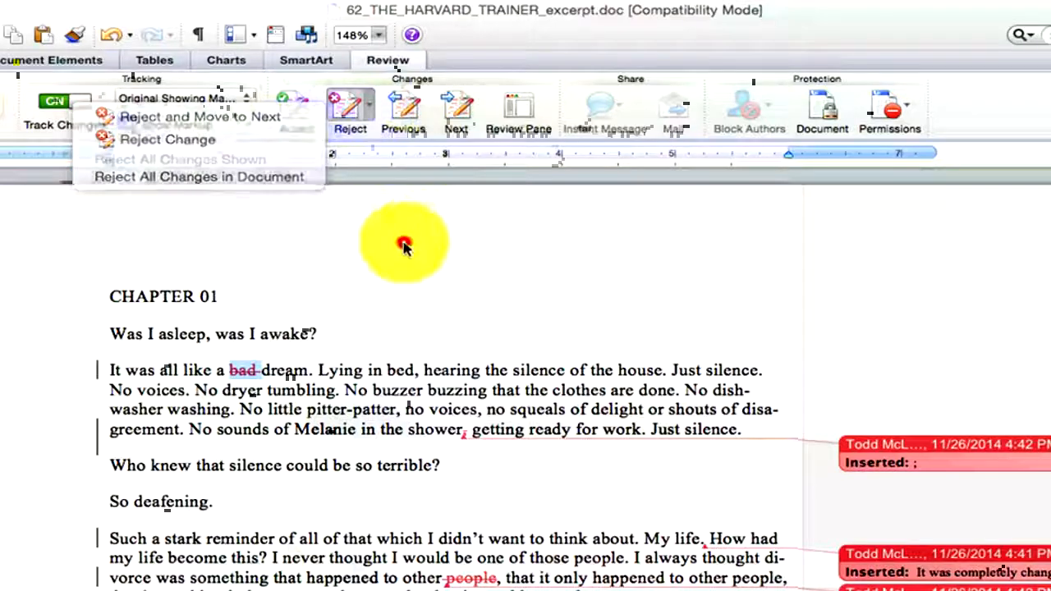
Step: Reject the deletion of "bad" and the replacement of the comma after "shower" with a semicolon
click(349, 109)
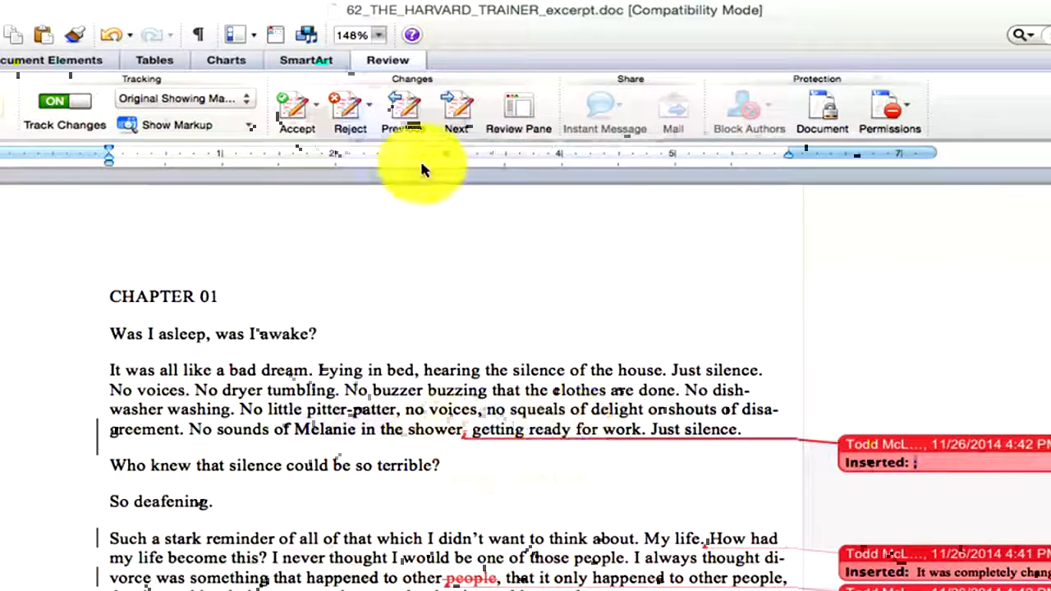
click(345, 117)
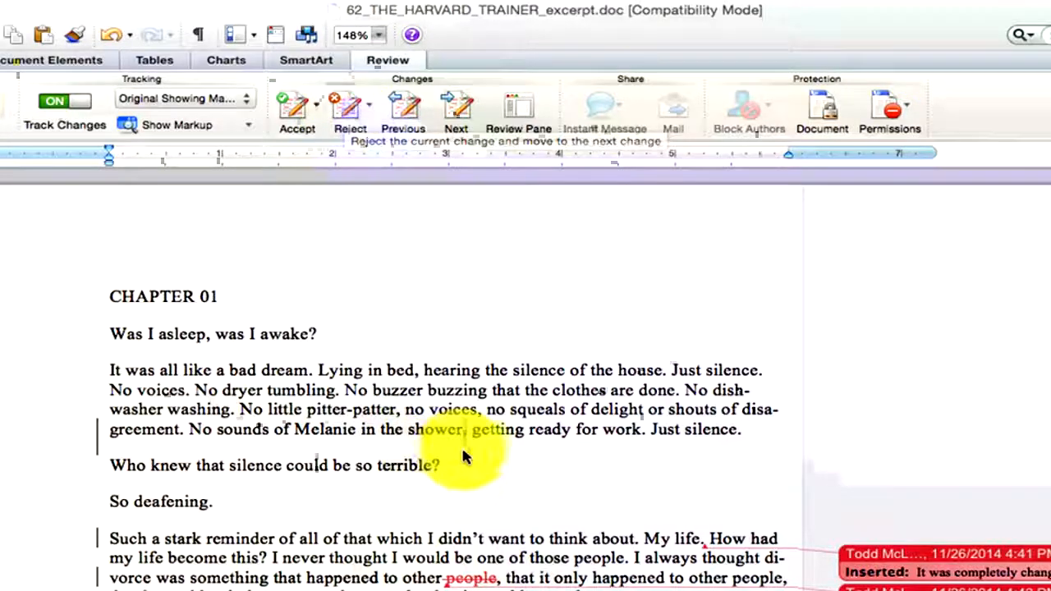
click(357, 123)
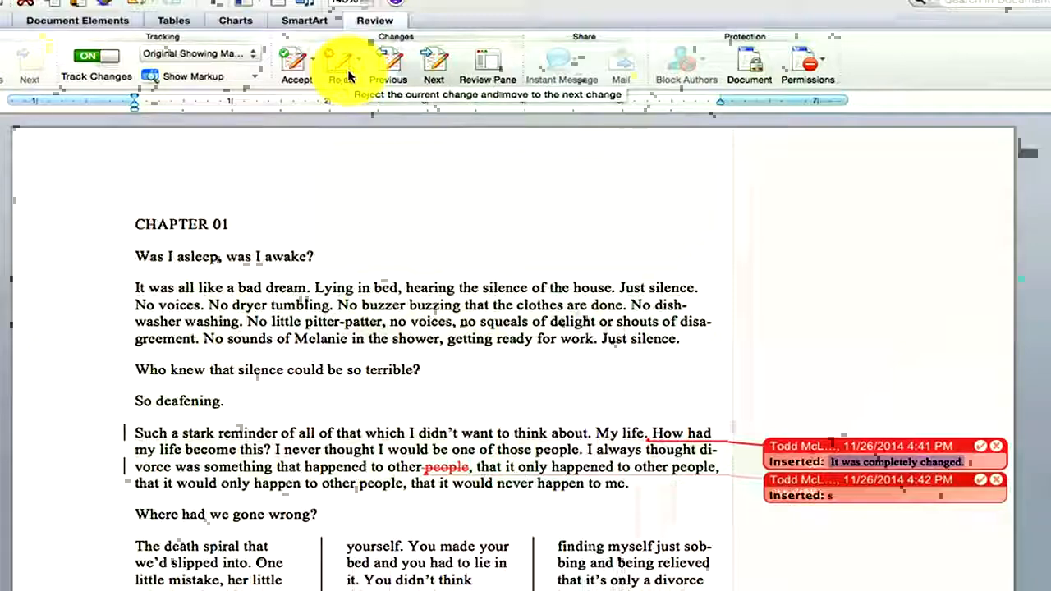
Step: Compare Final Showing Markup with the Final view, then return the display to Final Showing Markup
click(254, 54)
click(238, 18)
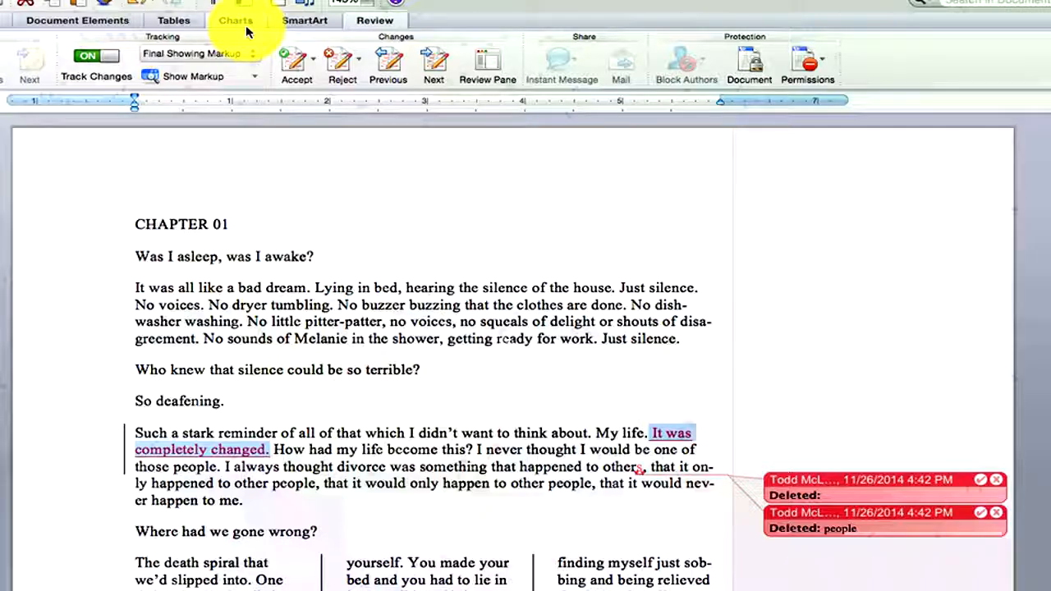
click(246, 51)
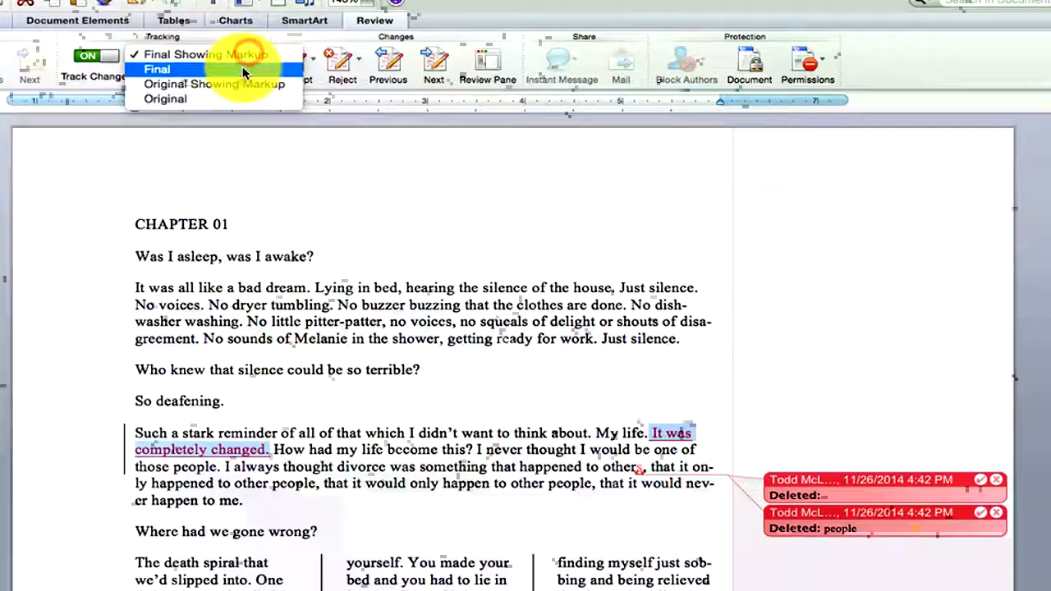
click(246, 69)
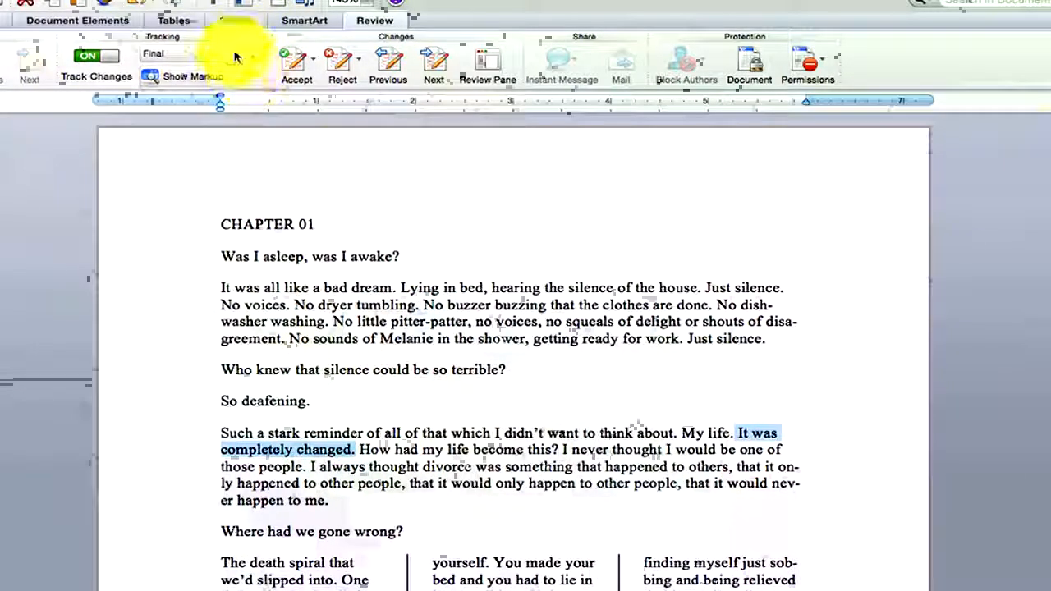
click(237, 53)
click(234, 41)
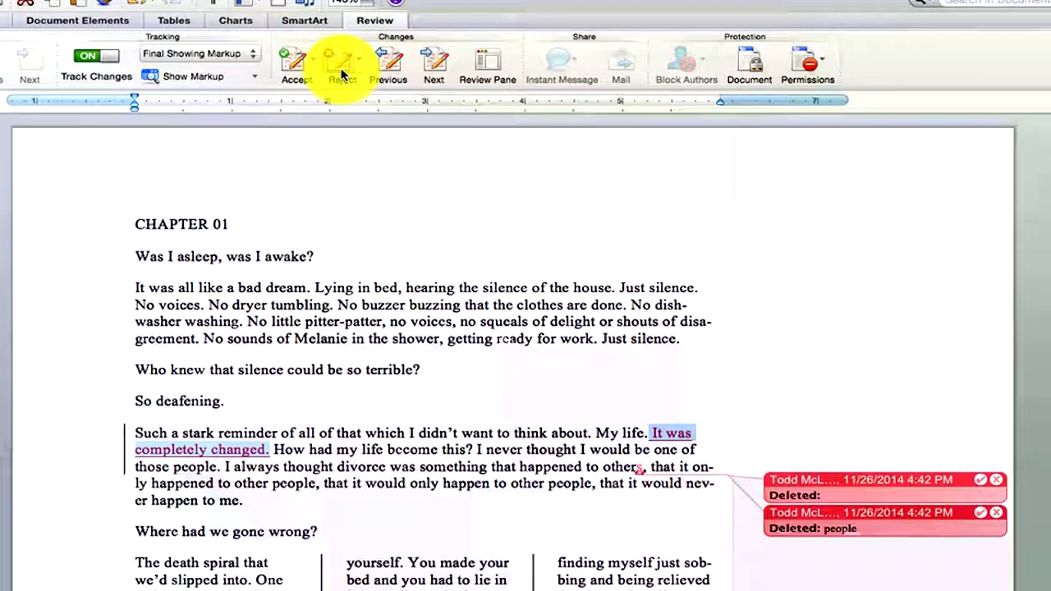
Step: Reject the inserted sentence "It was completely changed." and accept the remaining tracked edits that turn "other people" into "others"
click(341, 72)
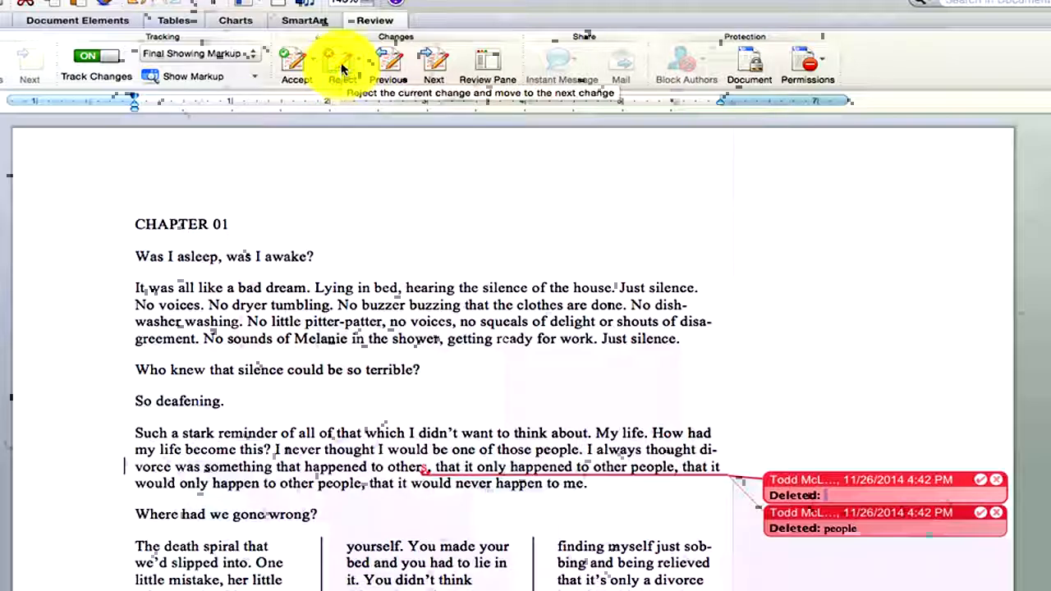
click(295, 74)
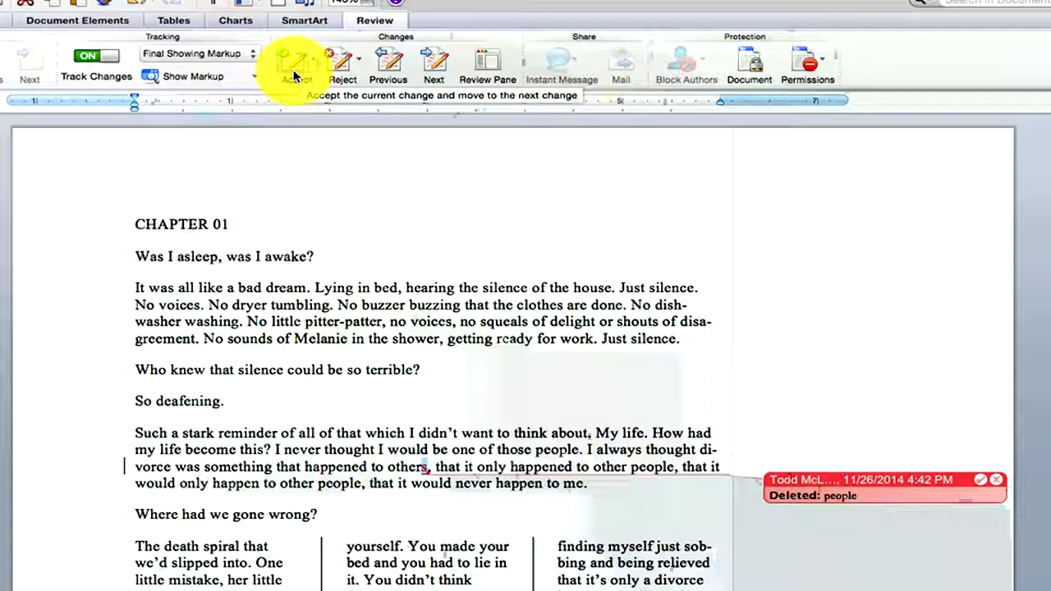
click(295, 74)
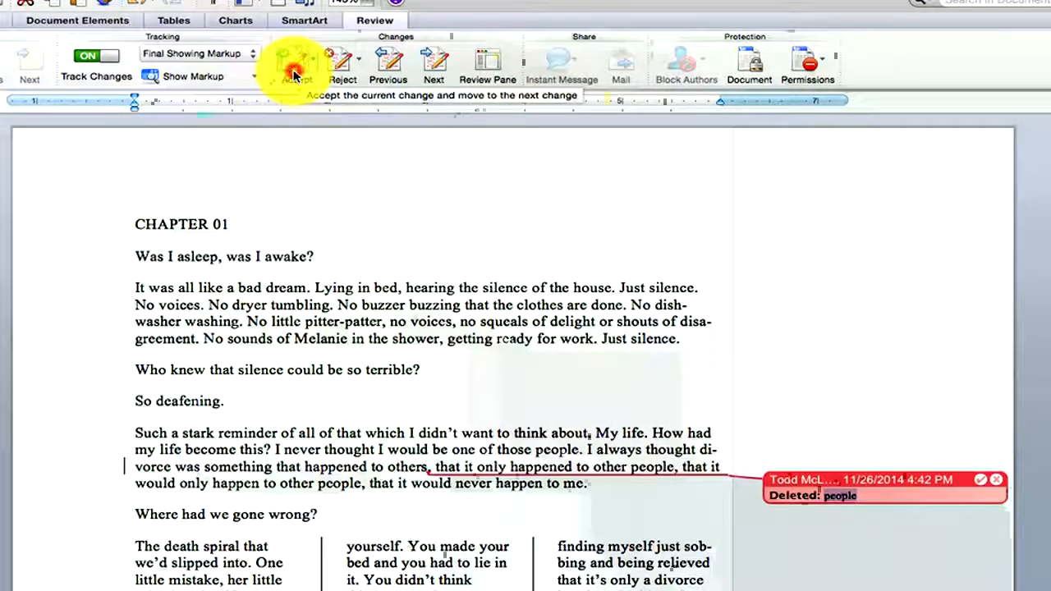
click(295, 74)
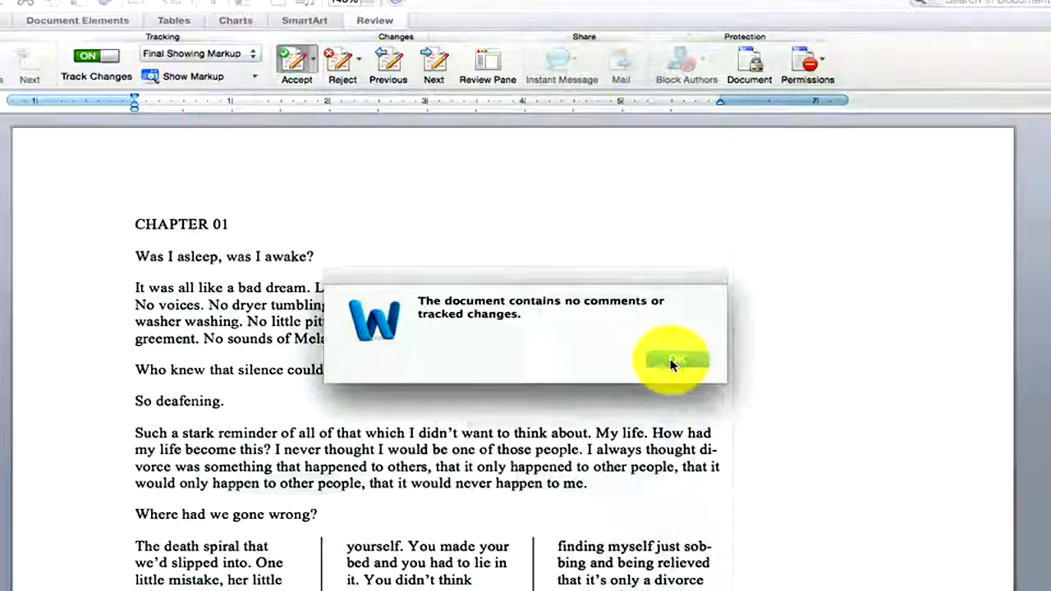
click(674, 360)
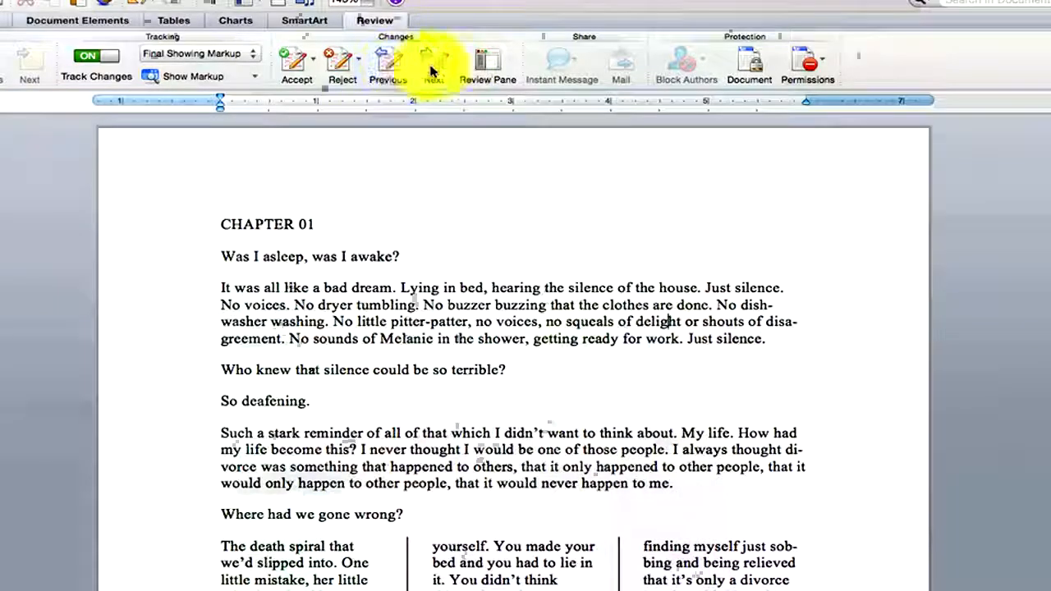
Step: Show the Review Pane, delete "tumbling" from the first long paragraph as a tracked change, and close the pane
click(488, 65)
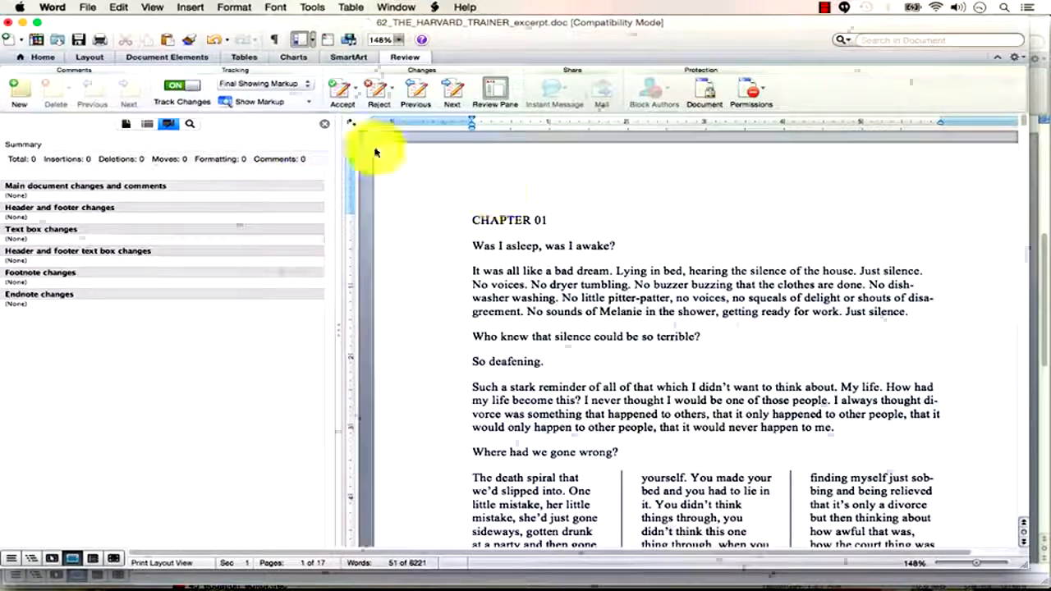
double_click(603, 284)
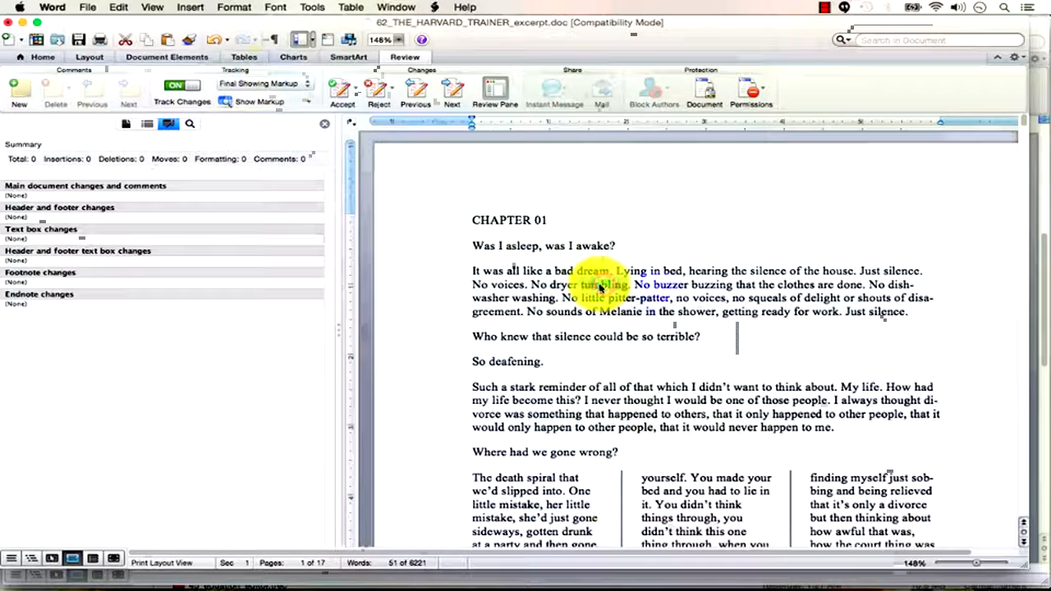
key(Delete)
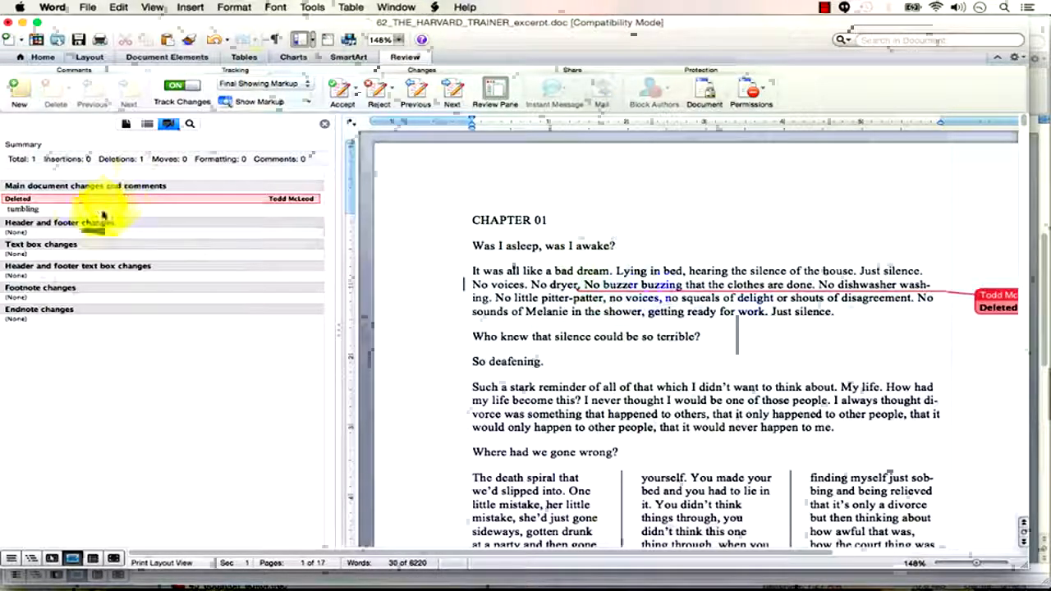
click(501, 88)
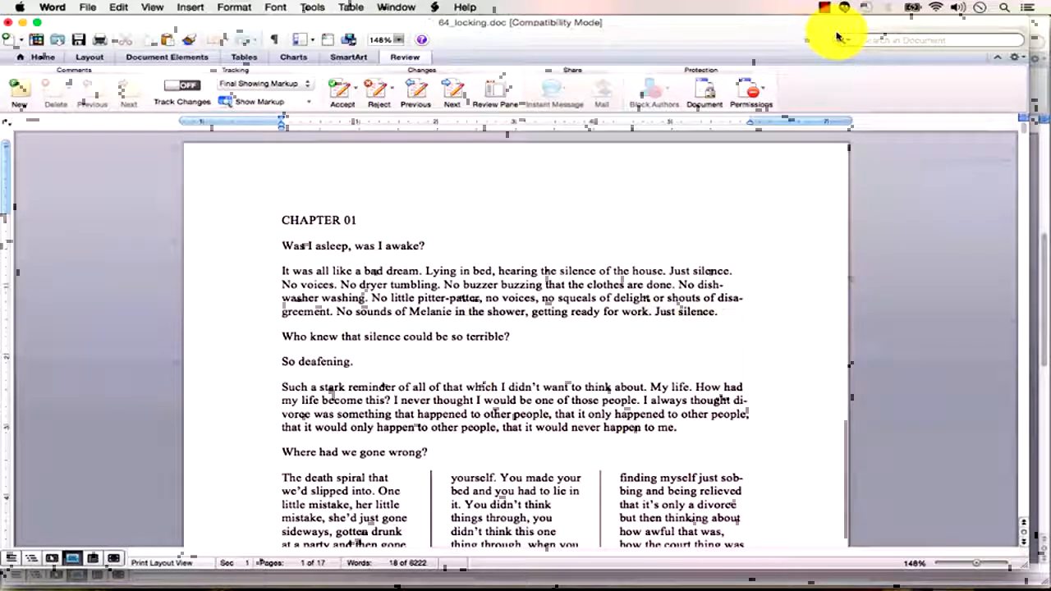
Step: Enter trial passwords for modifying and opening the document in Word's Security preferences
click(52, 6)
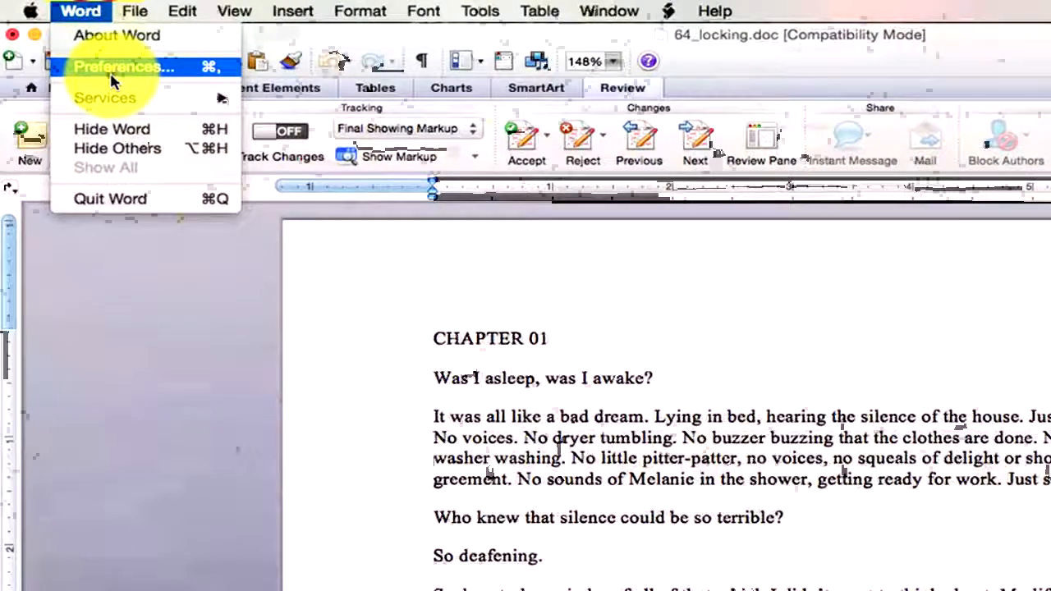
click(108, 76)
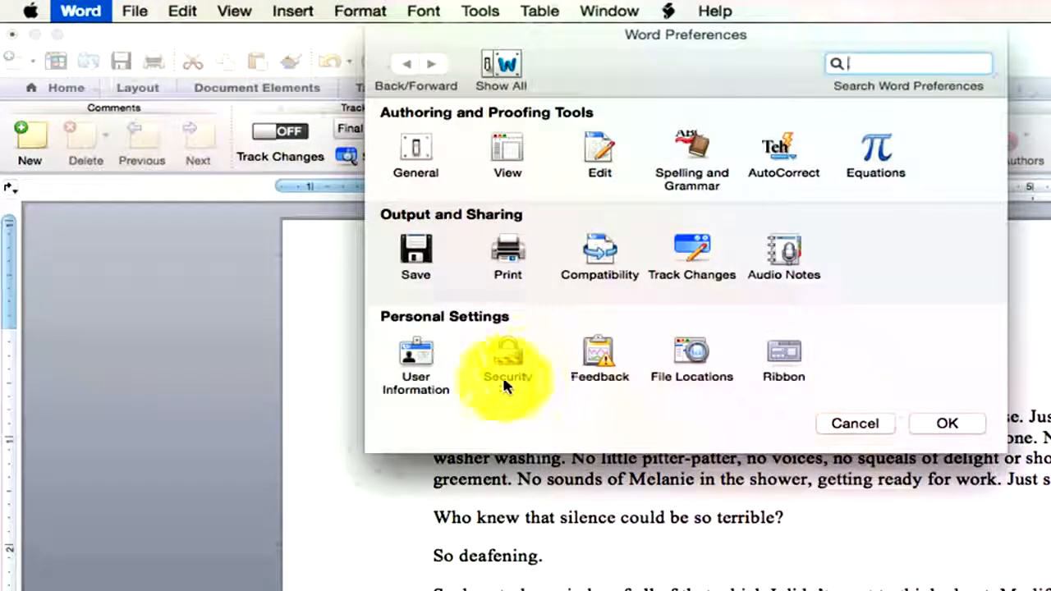
click(503, 376)
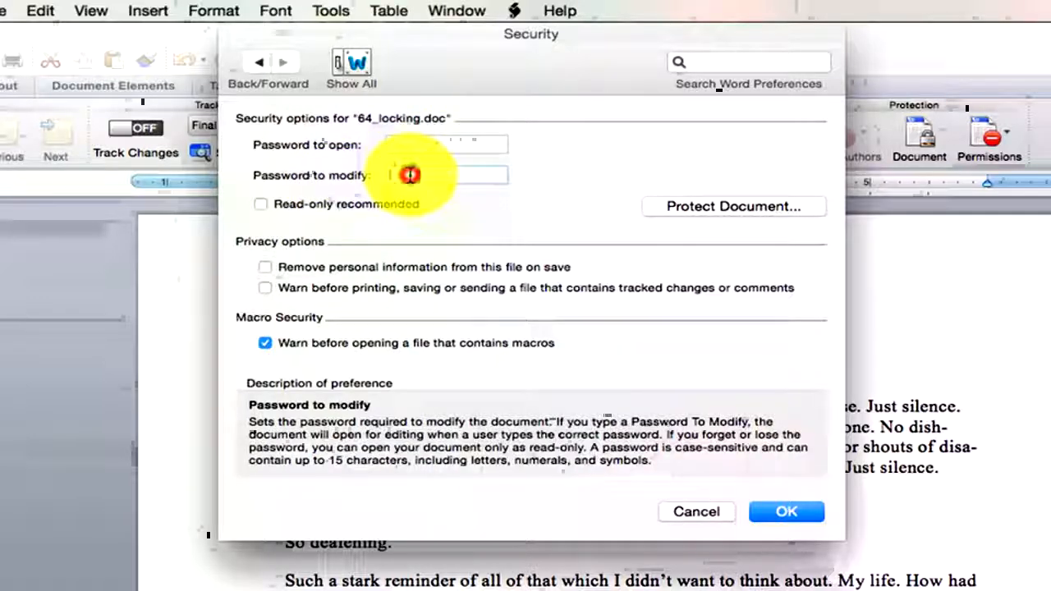
text(•••••)
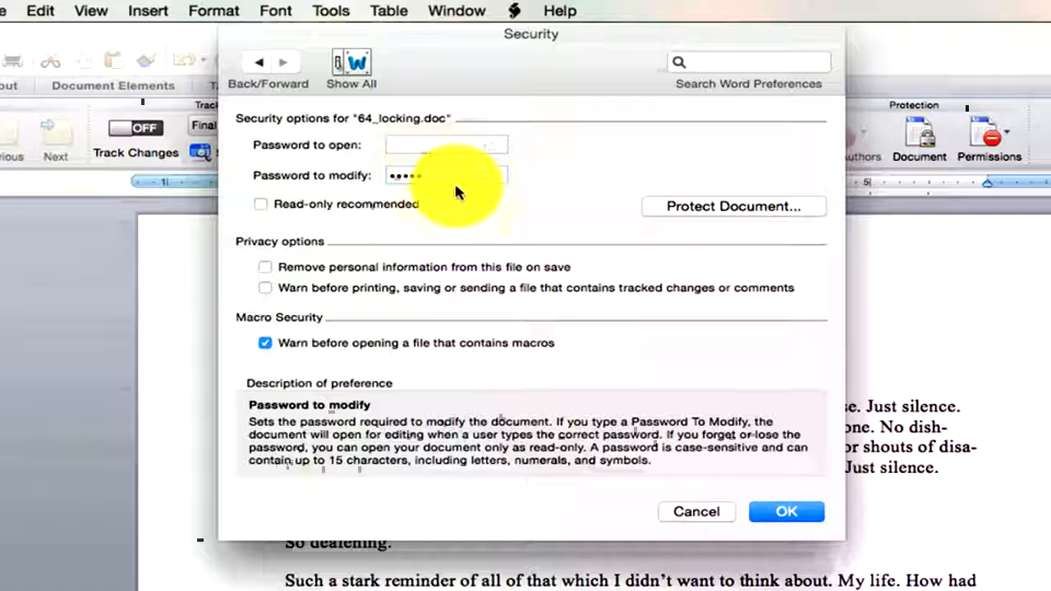
click(432, 146)
text(•••••••)
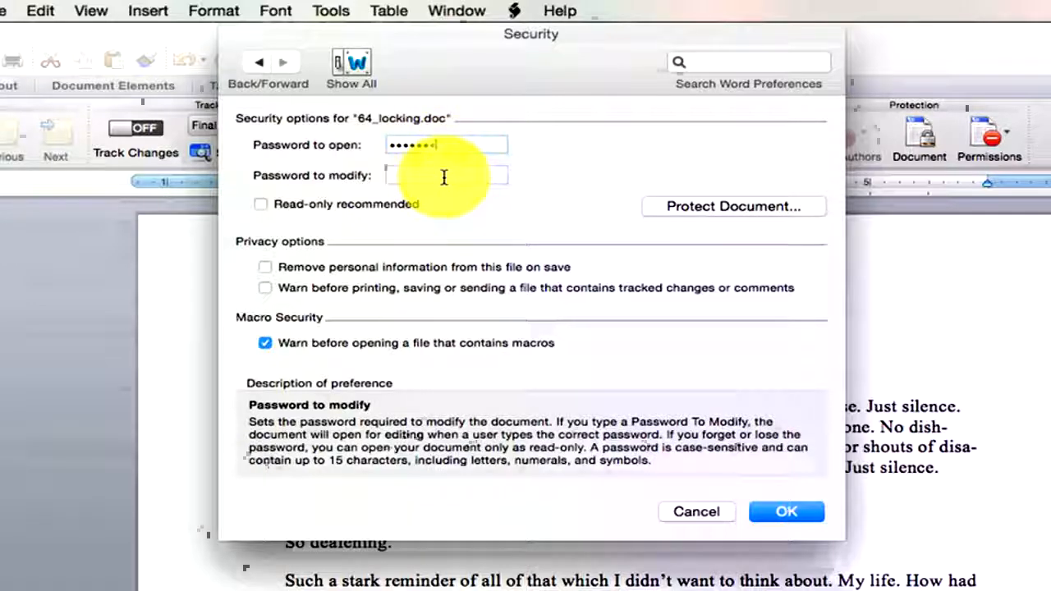
text(••••)
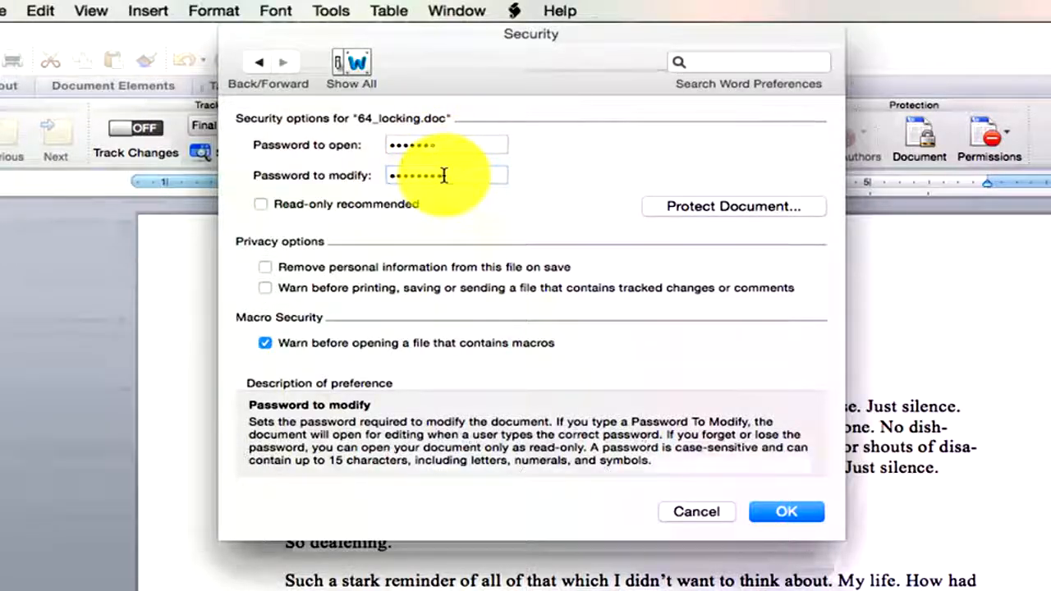
Step: Clear the passwords entered for modifying and opening the document
drag(488, 176, 341, 175)
key(BackSpace)
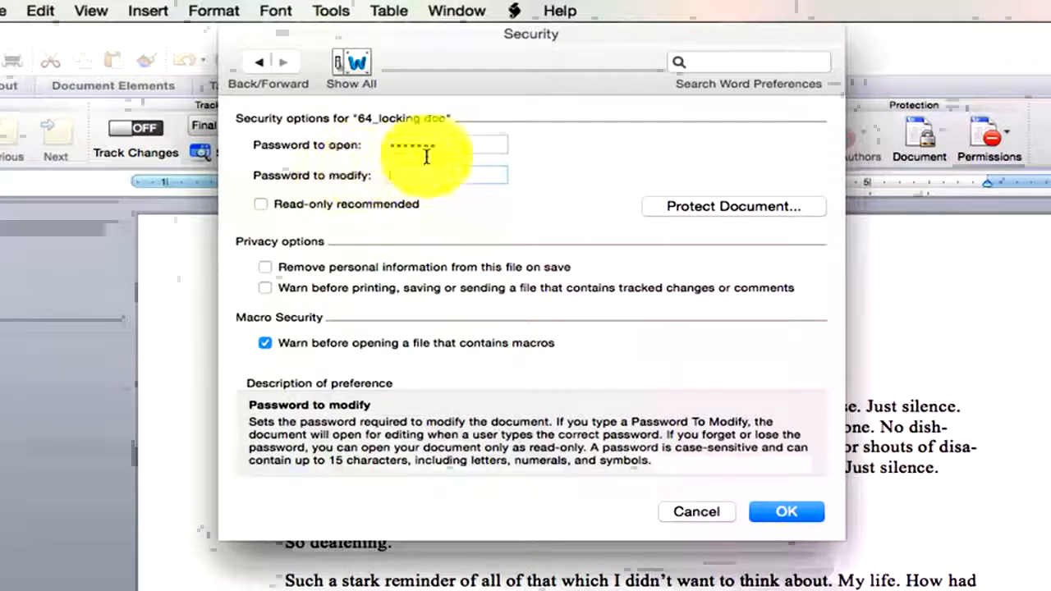
drag(422, 148, 282, 131)
key(BackSpace)
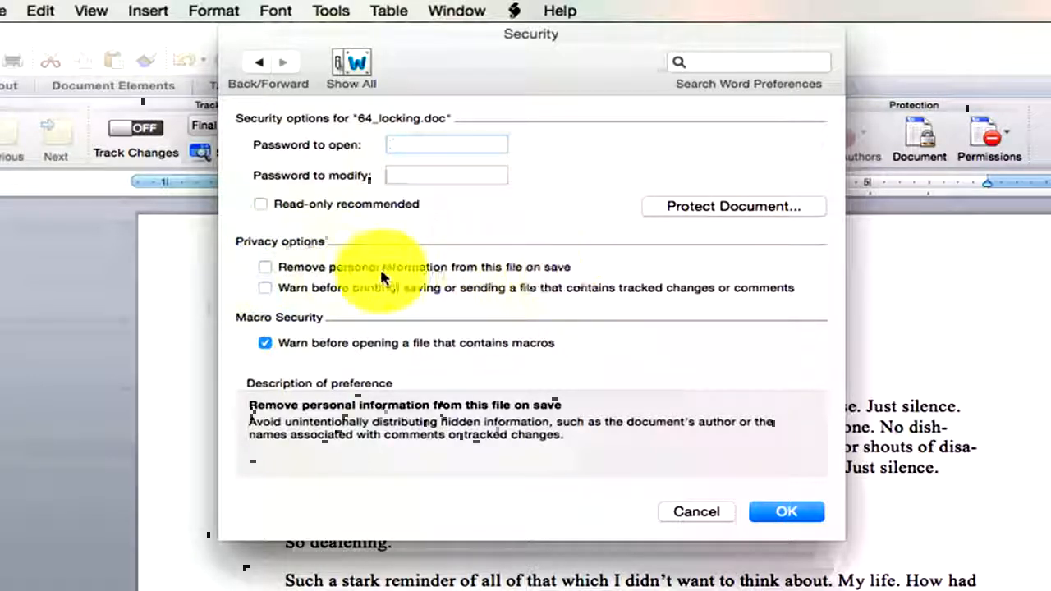
Step: Examine the personal-information removal setting and the Protect Document options, then cancel the Security preferences
click(266, 272)
click(266, 272)
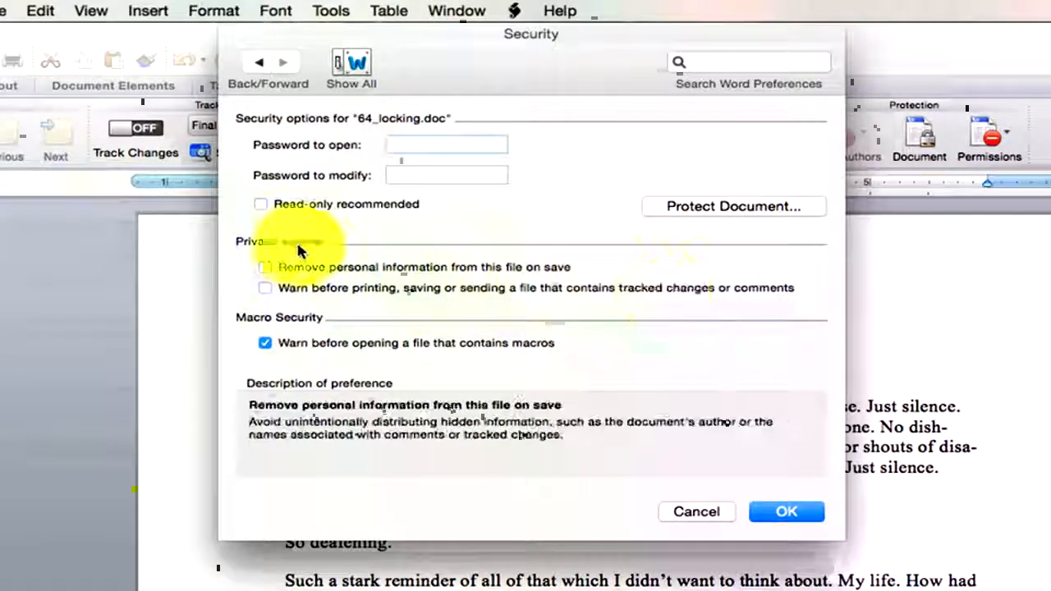
click(741, 206)
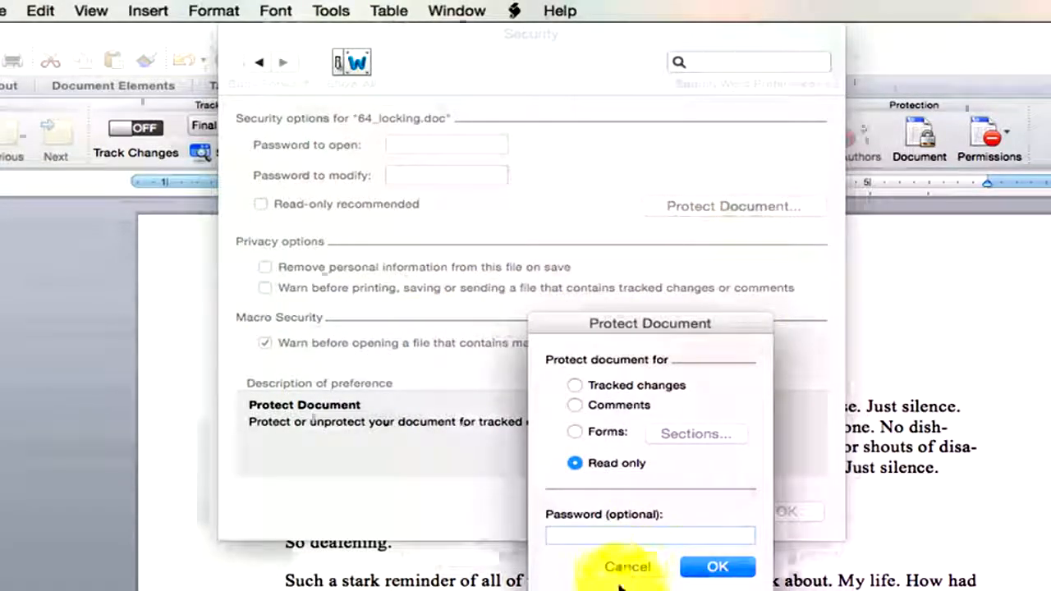
click(624, 568)
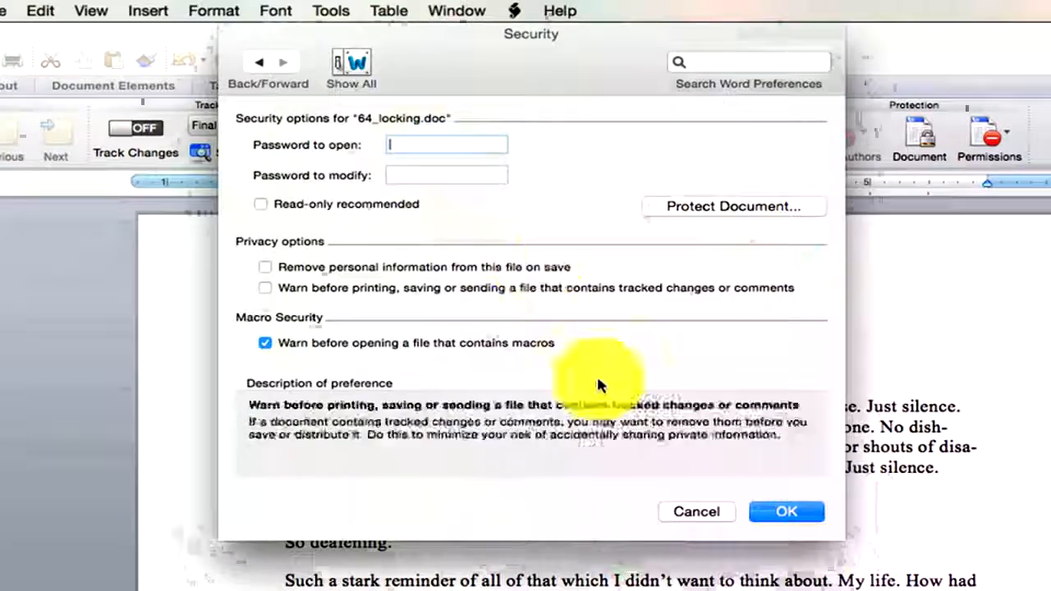
click(716, 206)
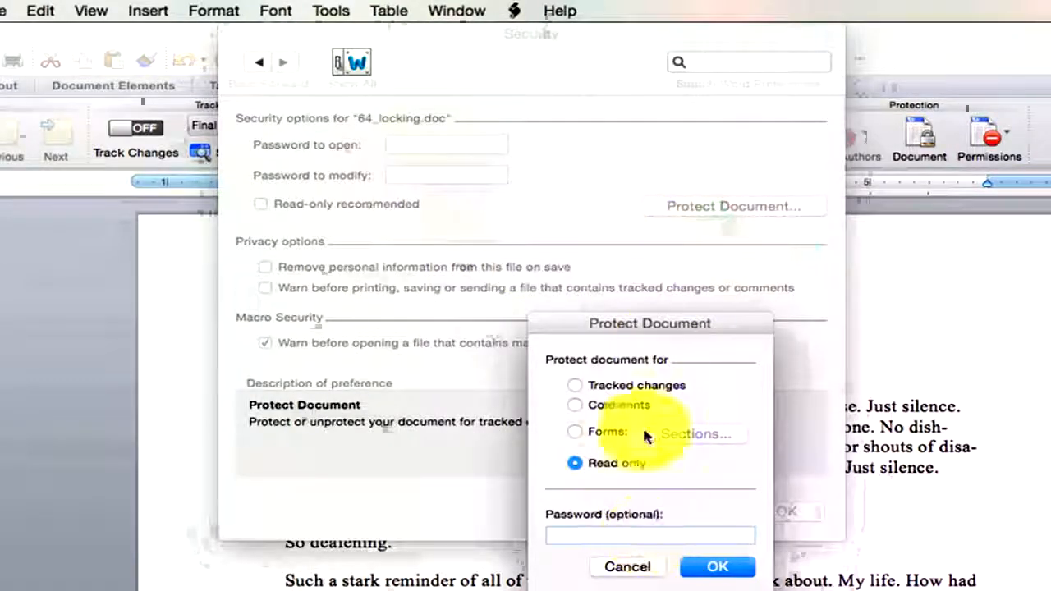
click(635, 567)
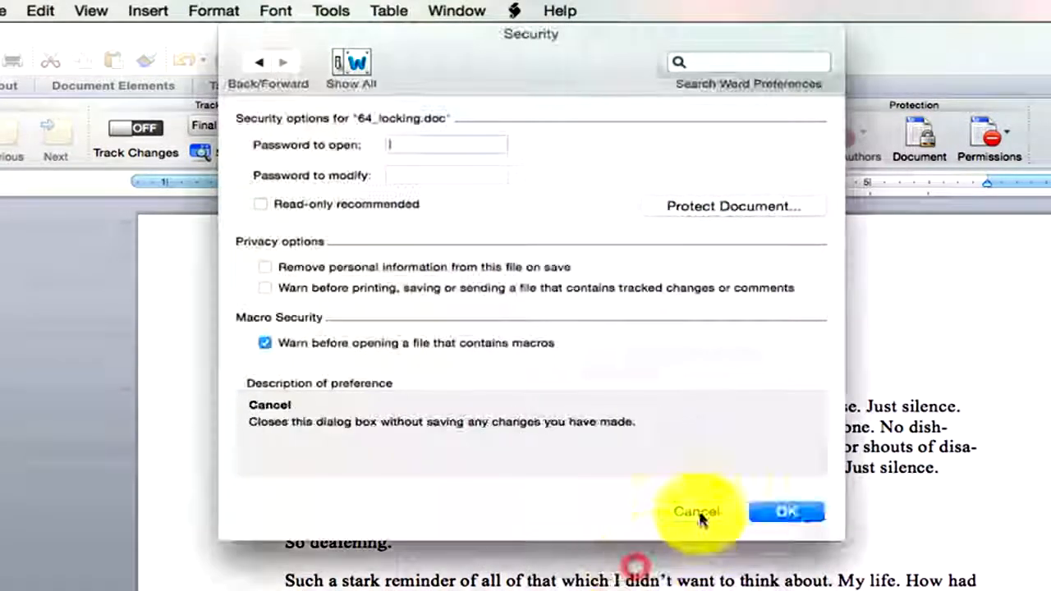
click(696, 511)
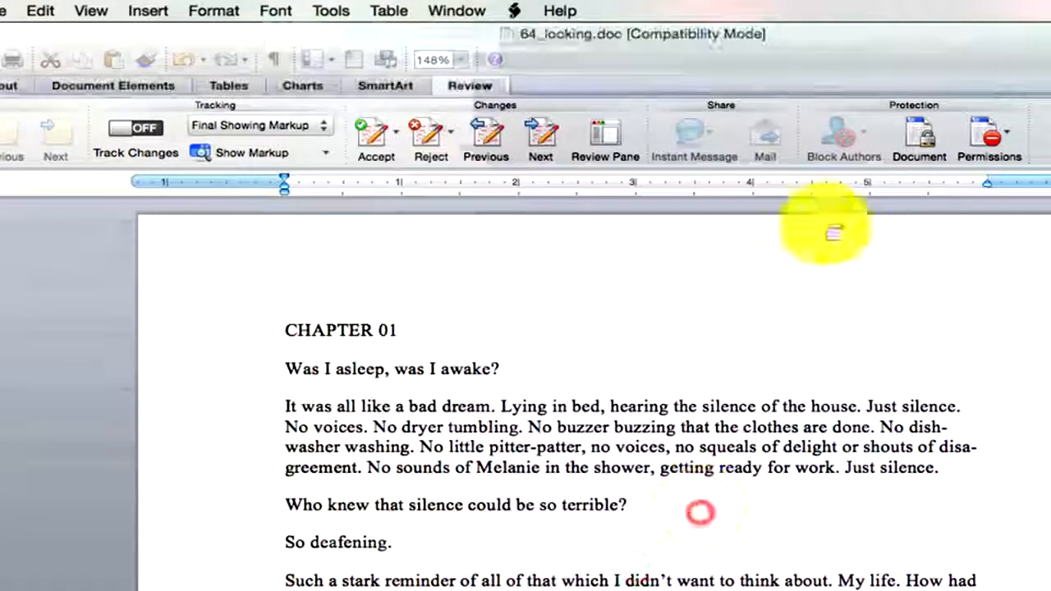
Step: Examine the optional password in the Protect Document dialog, then the Security preferences, and cancel both
click(917, 145)
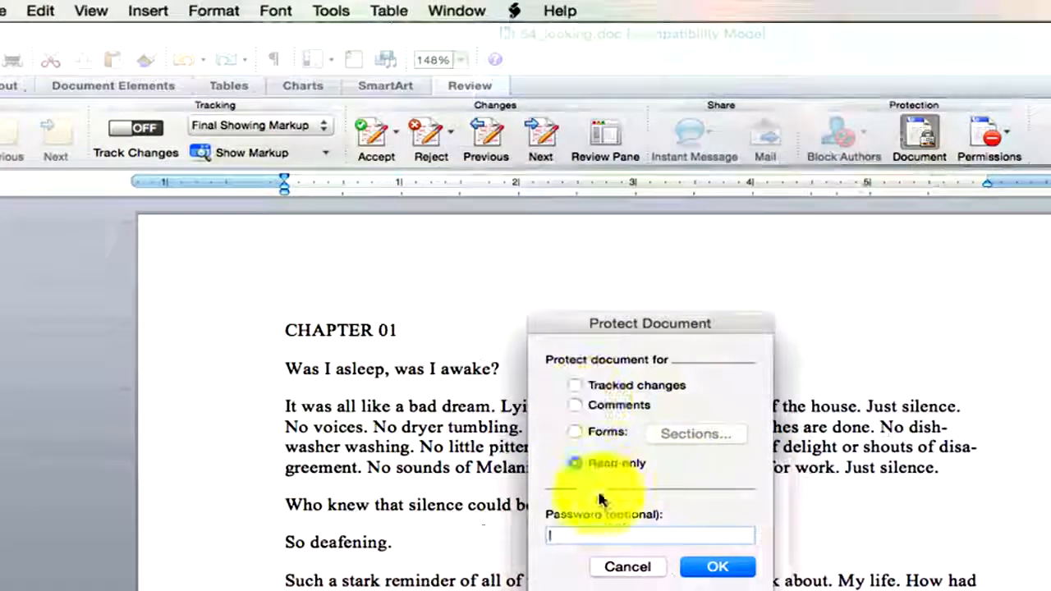
click(586, 535)
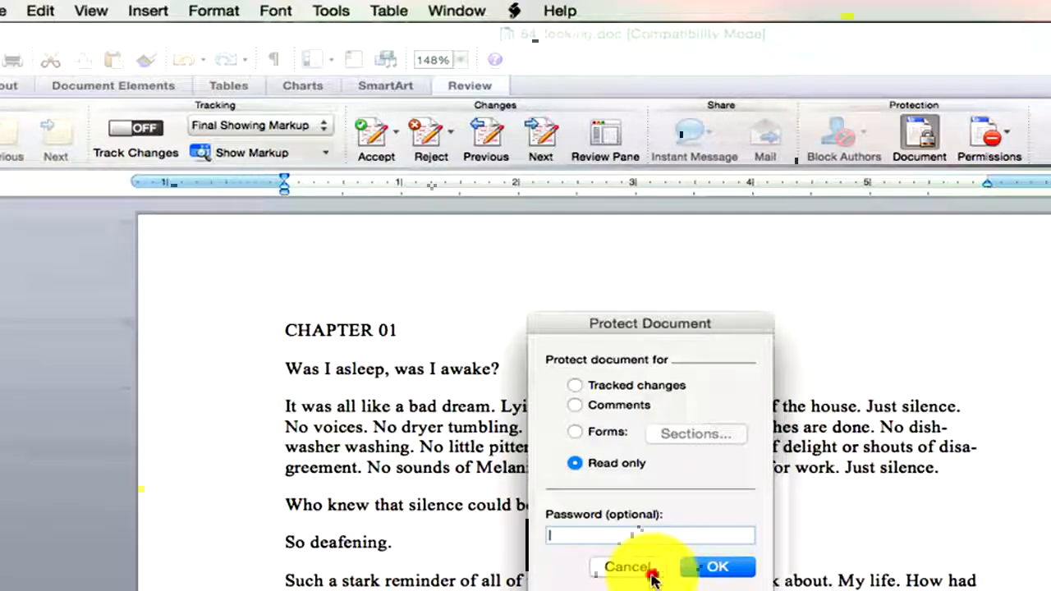
click(653, 579)
click(1, 10)
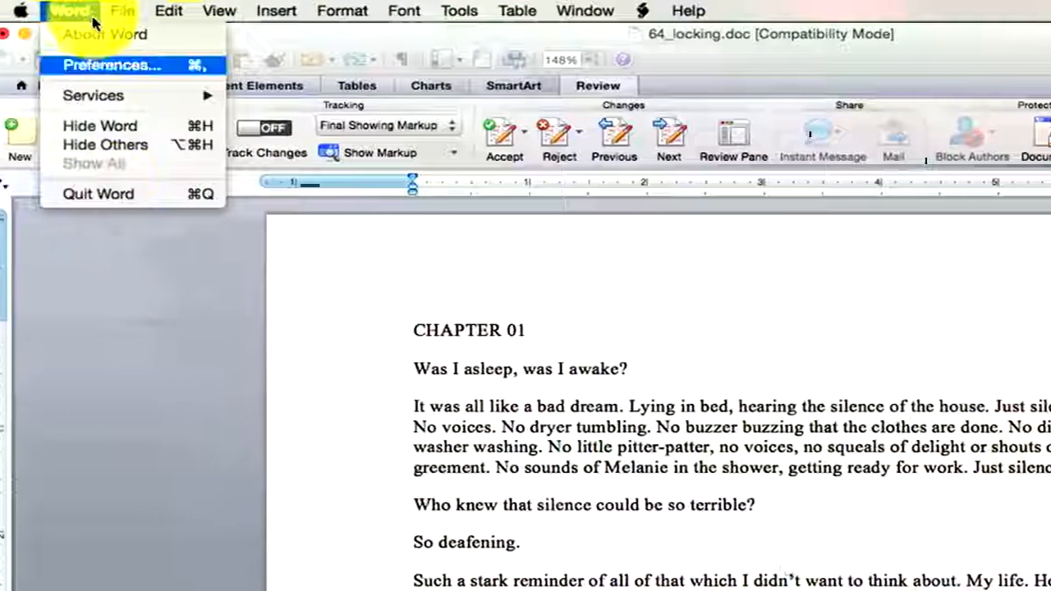
click(33, 65)
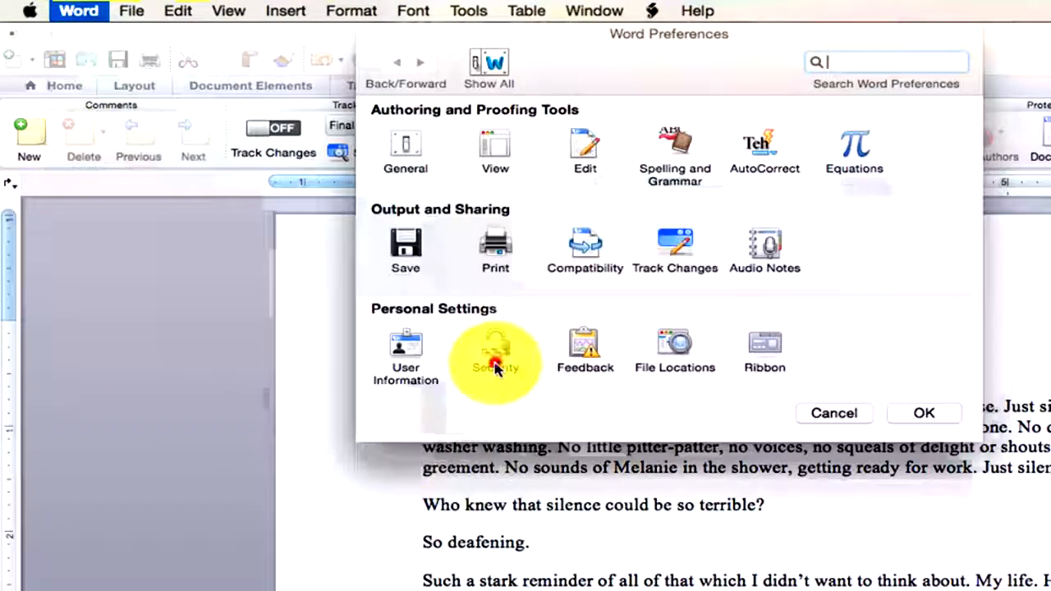
click(496, 361)
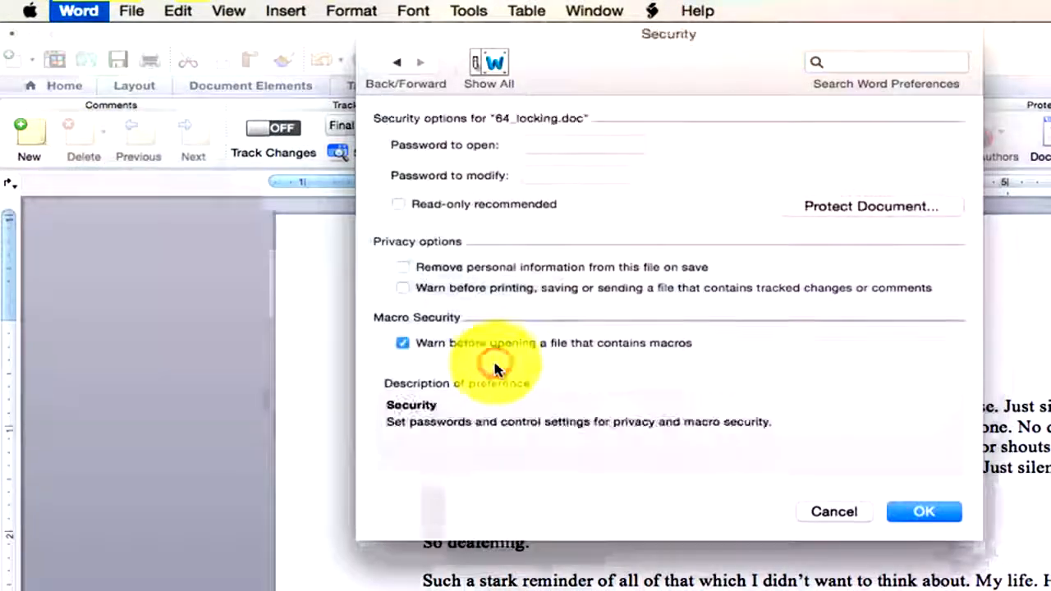
click(842, 510)
Step: Review the protection types offered for the document, then cancel the Protect Document dialog
click(824, 120)
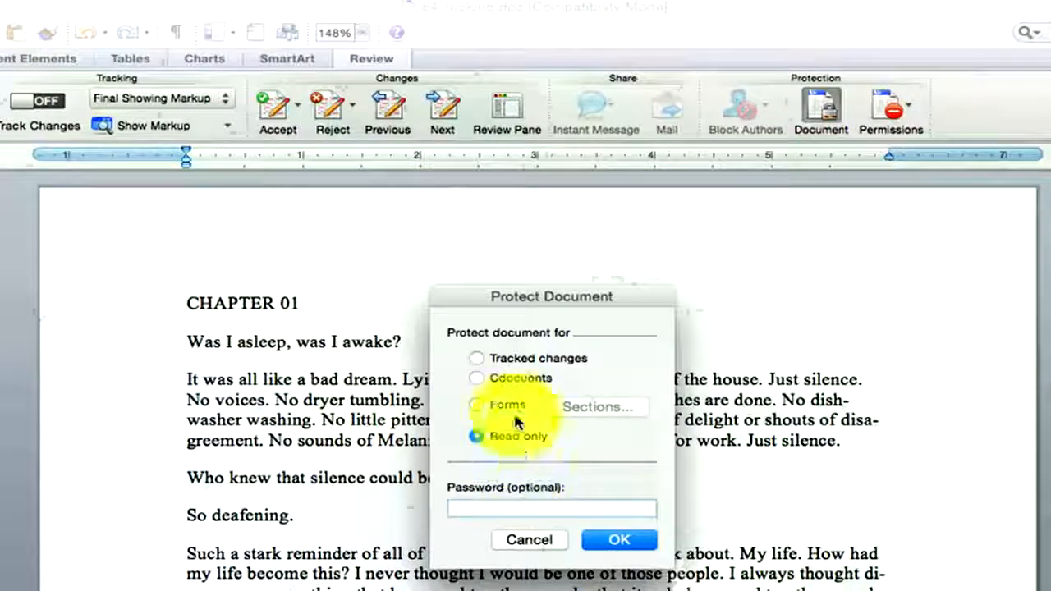
key(super+Tab)
key(super+Tab)
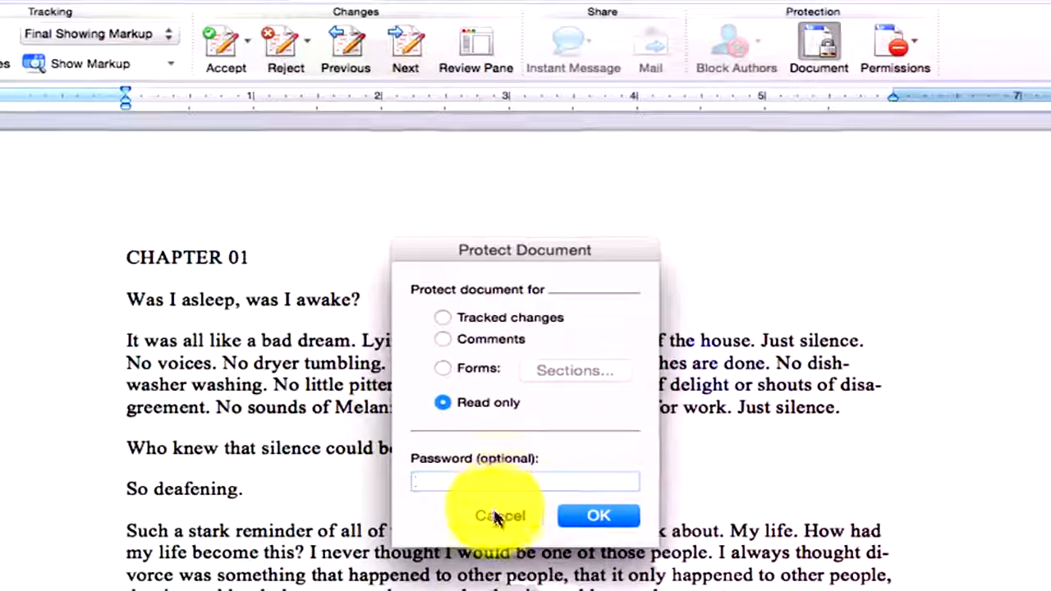
click(496, 517)
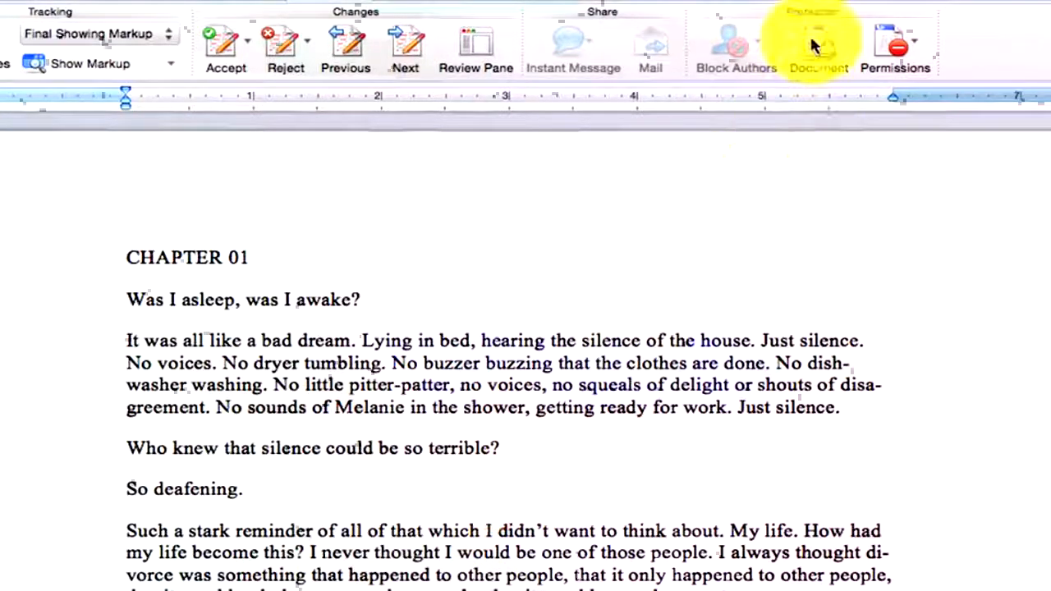
click(706, 359)
click(712, 387)
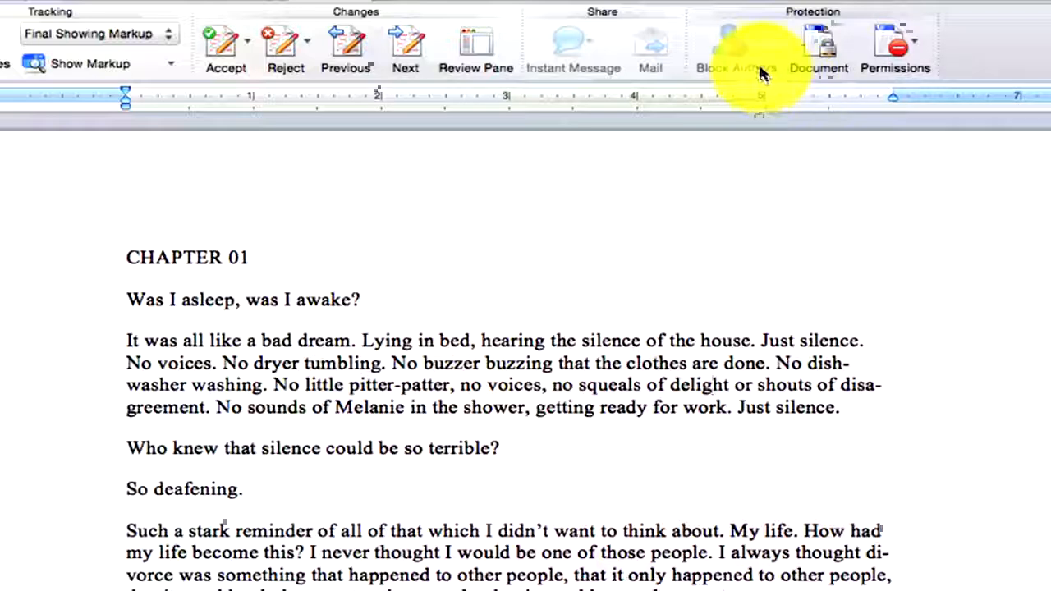
Step: Try to manage the credentials for the document's restricted permissions
click(917, 48)
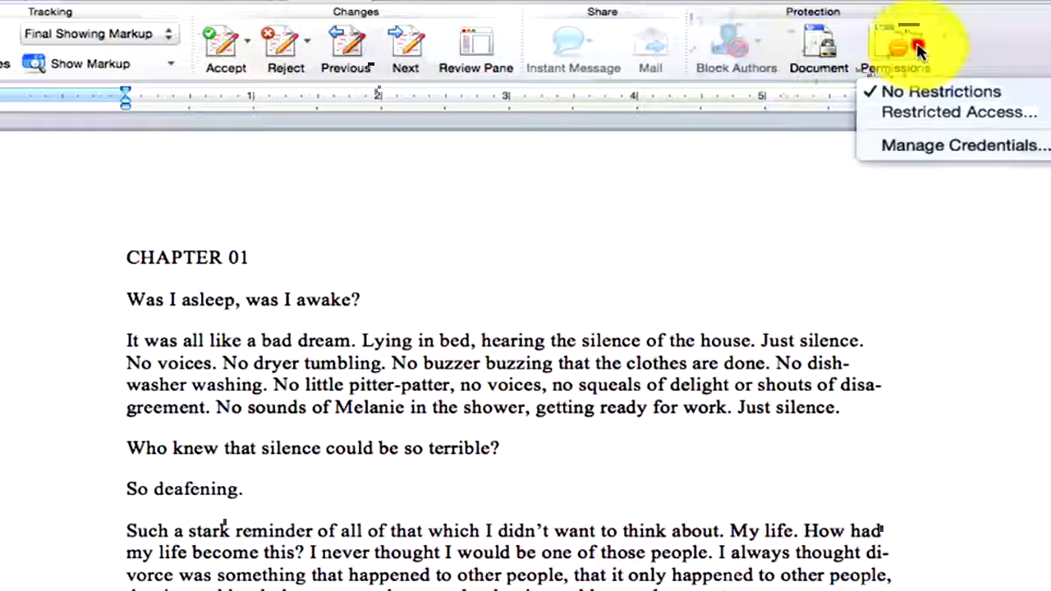
click(943, 147)
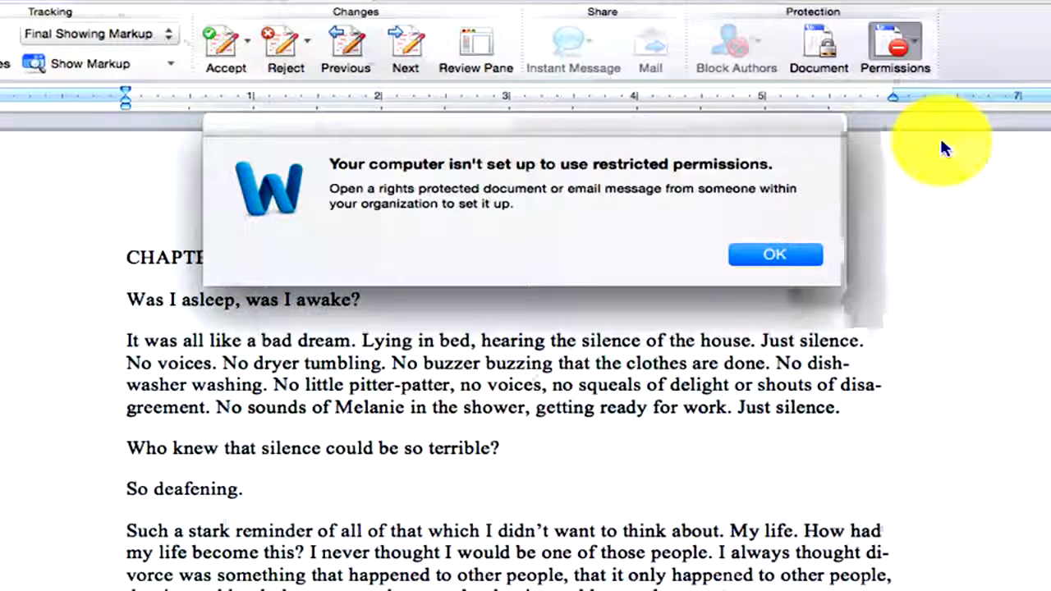
click(744, 255)
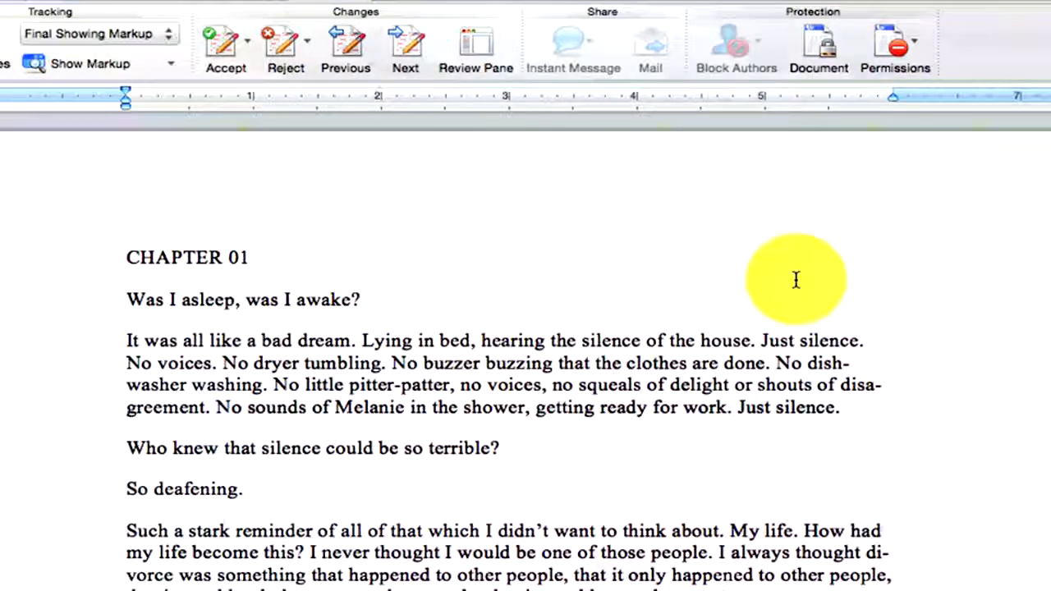
Step: Compare the Protect Document options with the password and privacy settings in the Security preferences, cancelling both
click(830, 67)
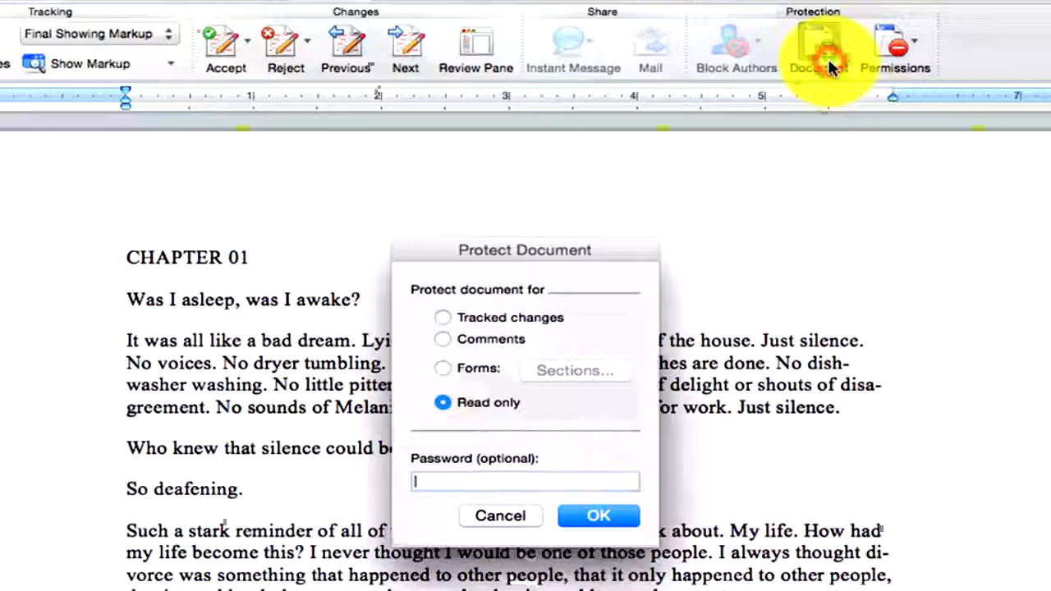
click(502, 516)
click(129, 10)
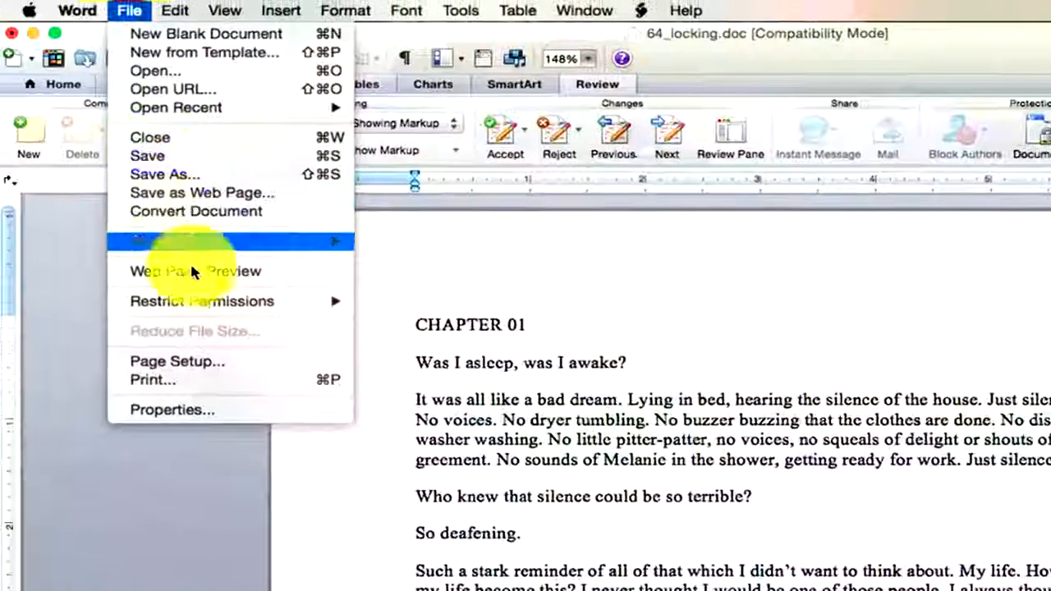
mouse_move(78, 11)
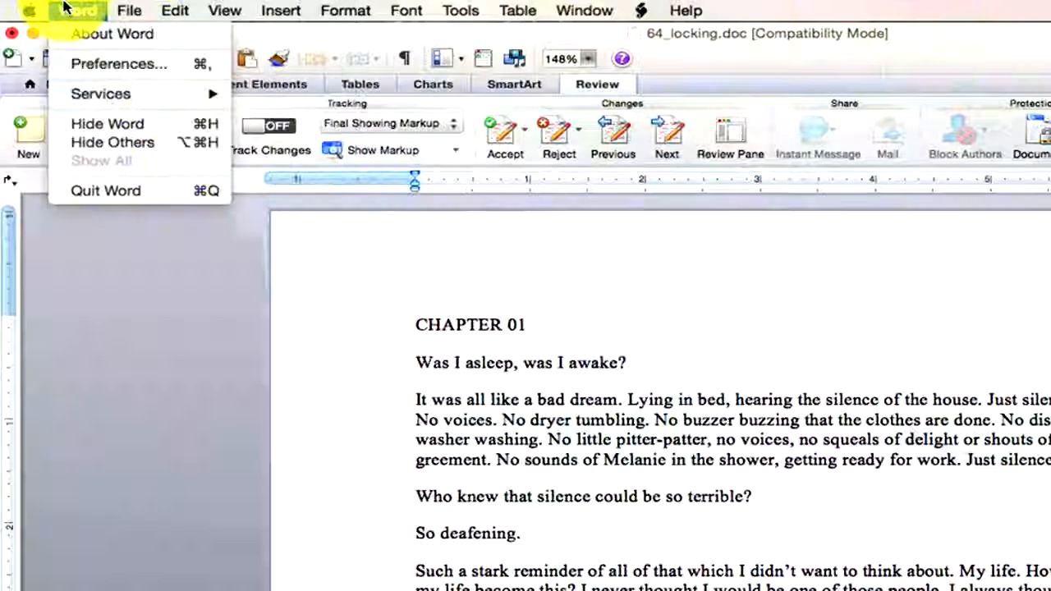
click(86, 65)
click(491, 337)
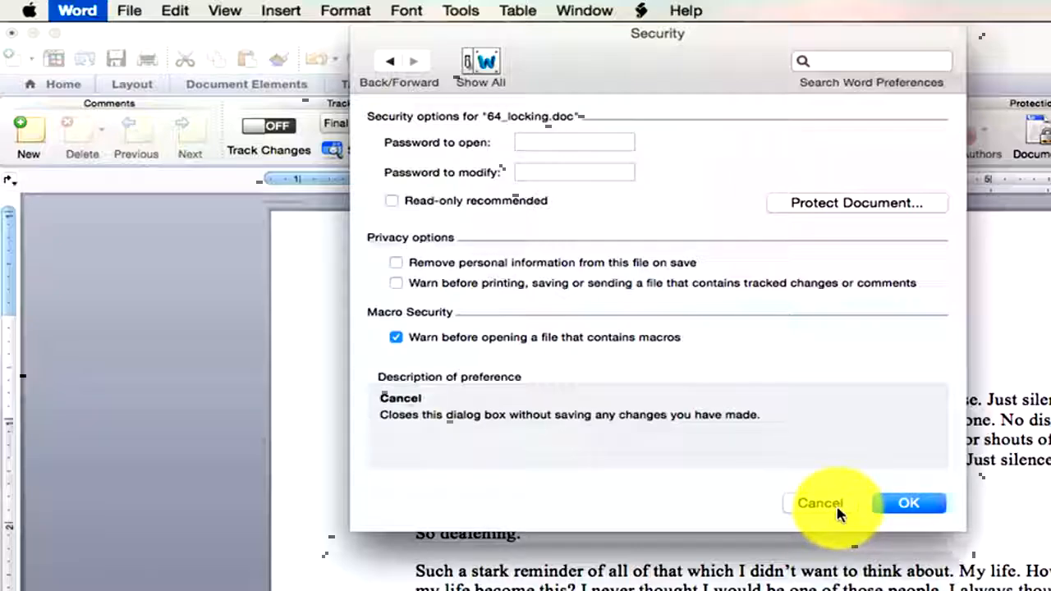
click(836, 503)
Step: Choose to protect the document for tracked changes
click(1033, 132)
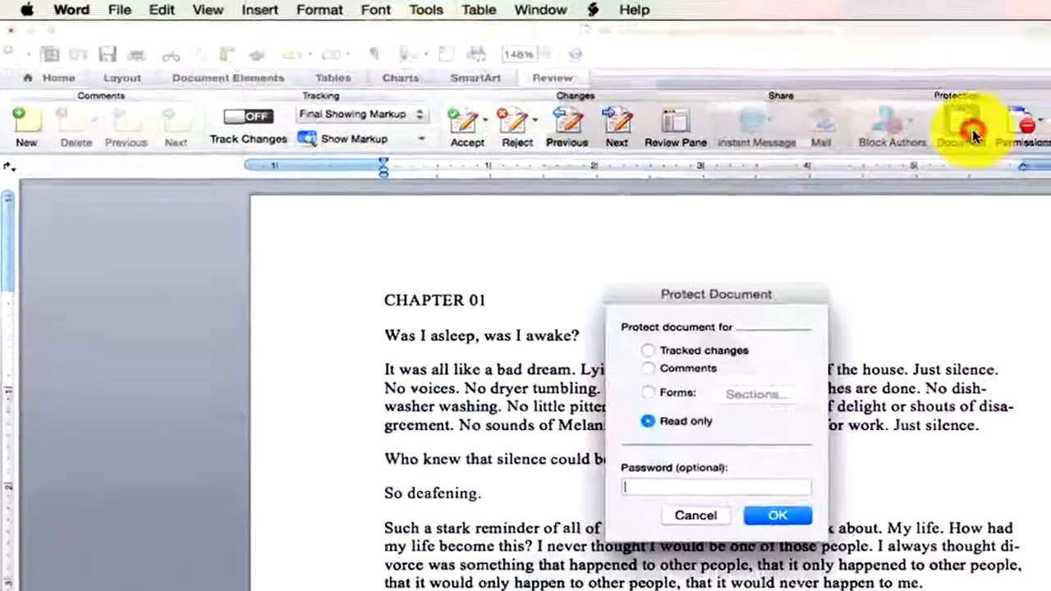
click(655, 354)
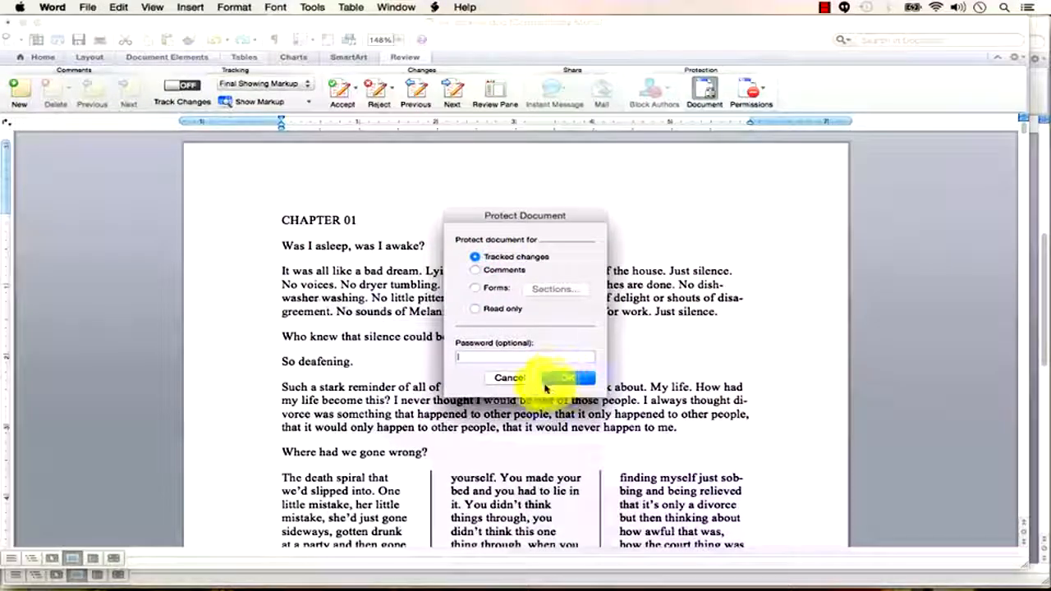